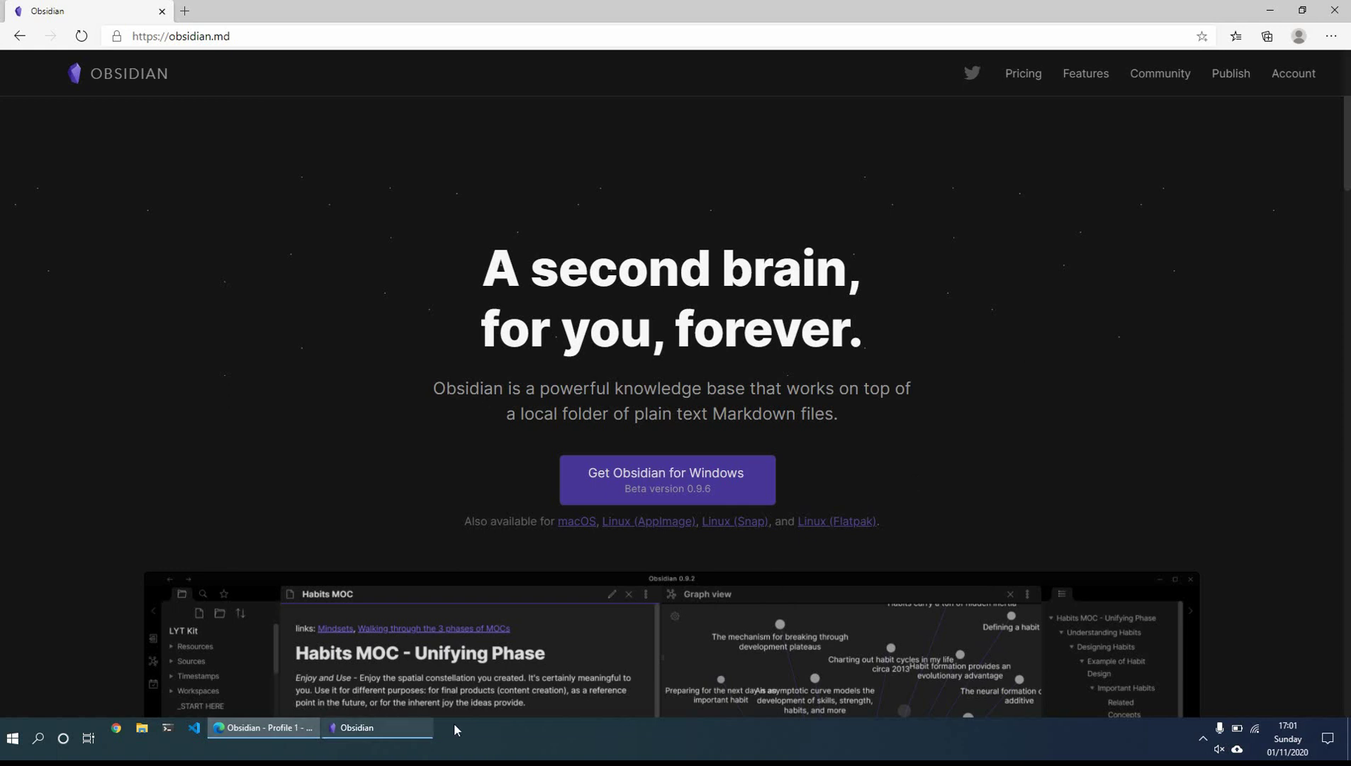
Step: Create a vault named 'testing' in the Desktop folder and open it
left_click(392, 732)
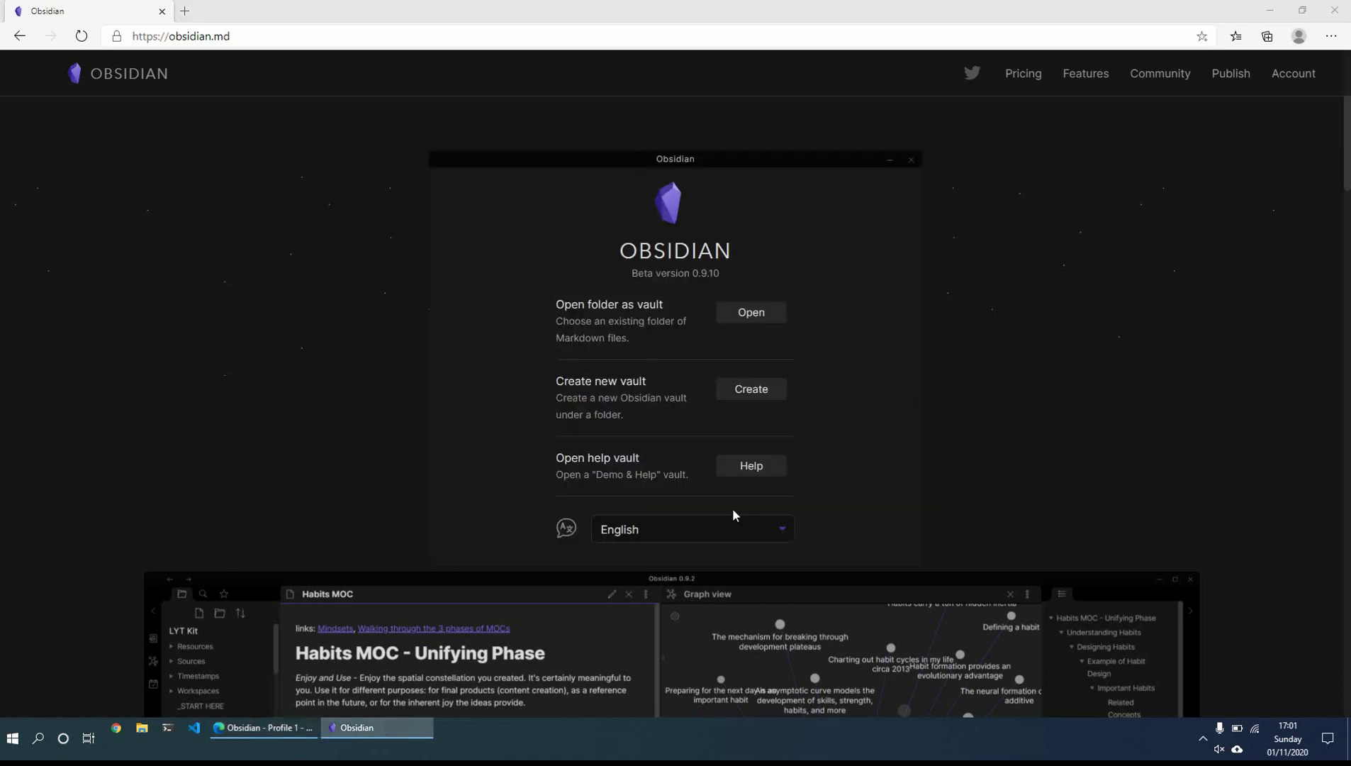
left_click_drag(716, 164, 716, 151)
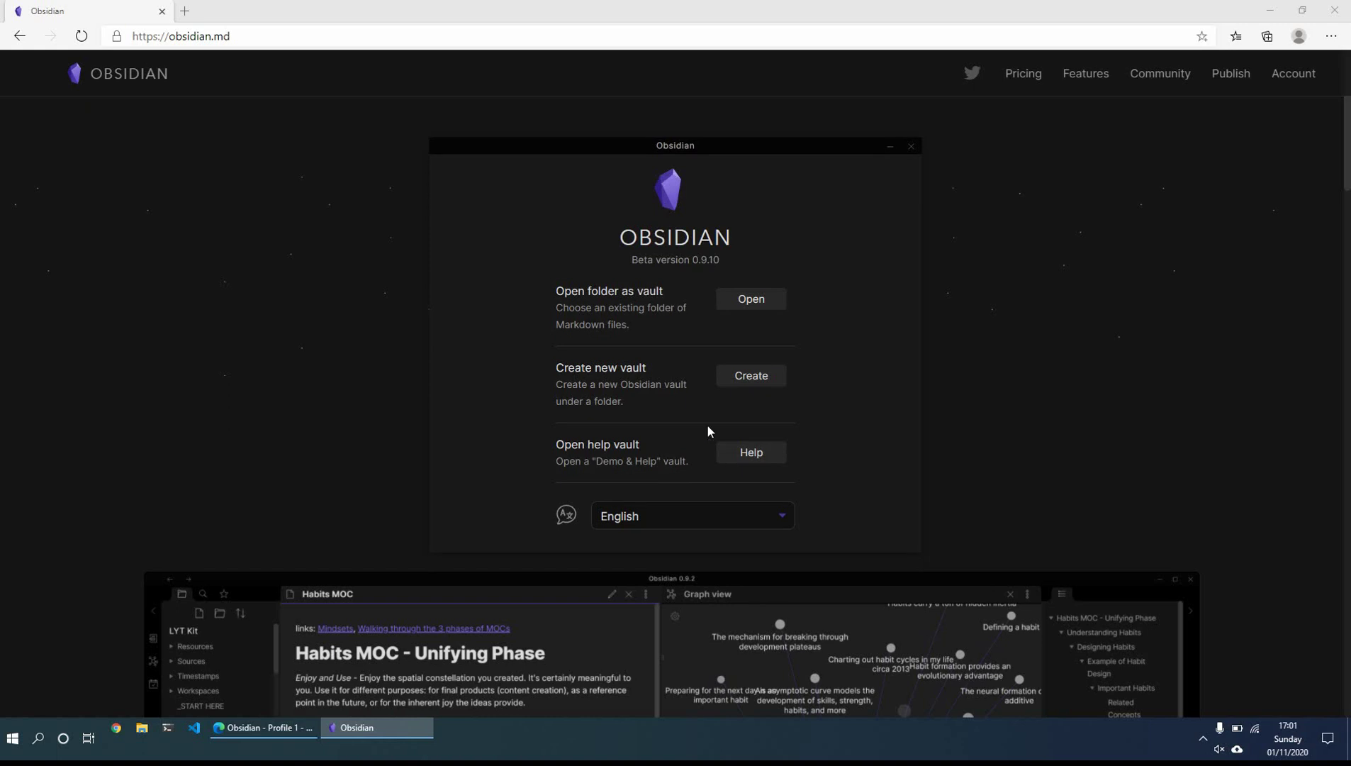
left_click(743, 382)
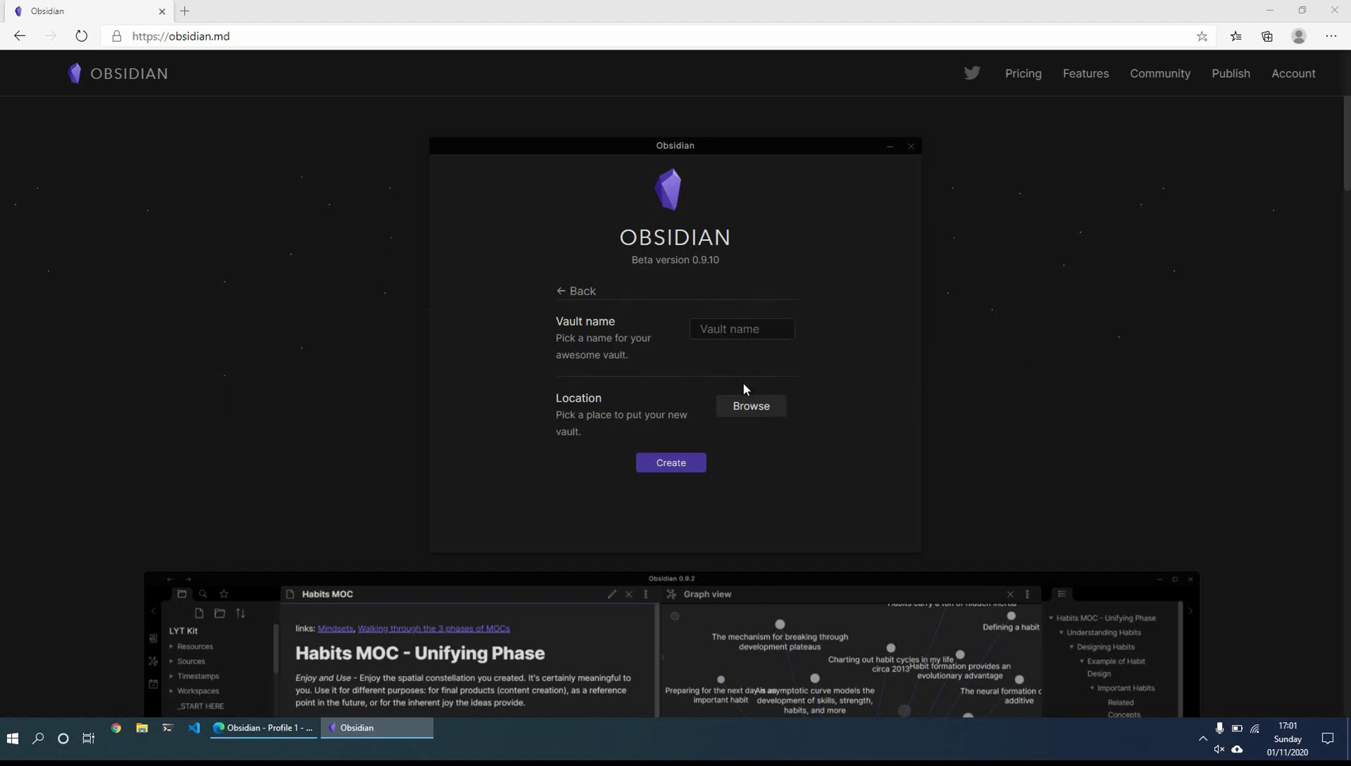
left_click(728, 334)
type("testing")
left_click(768, 418)
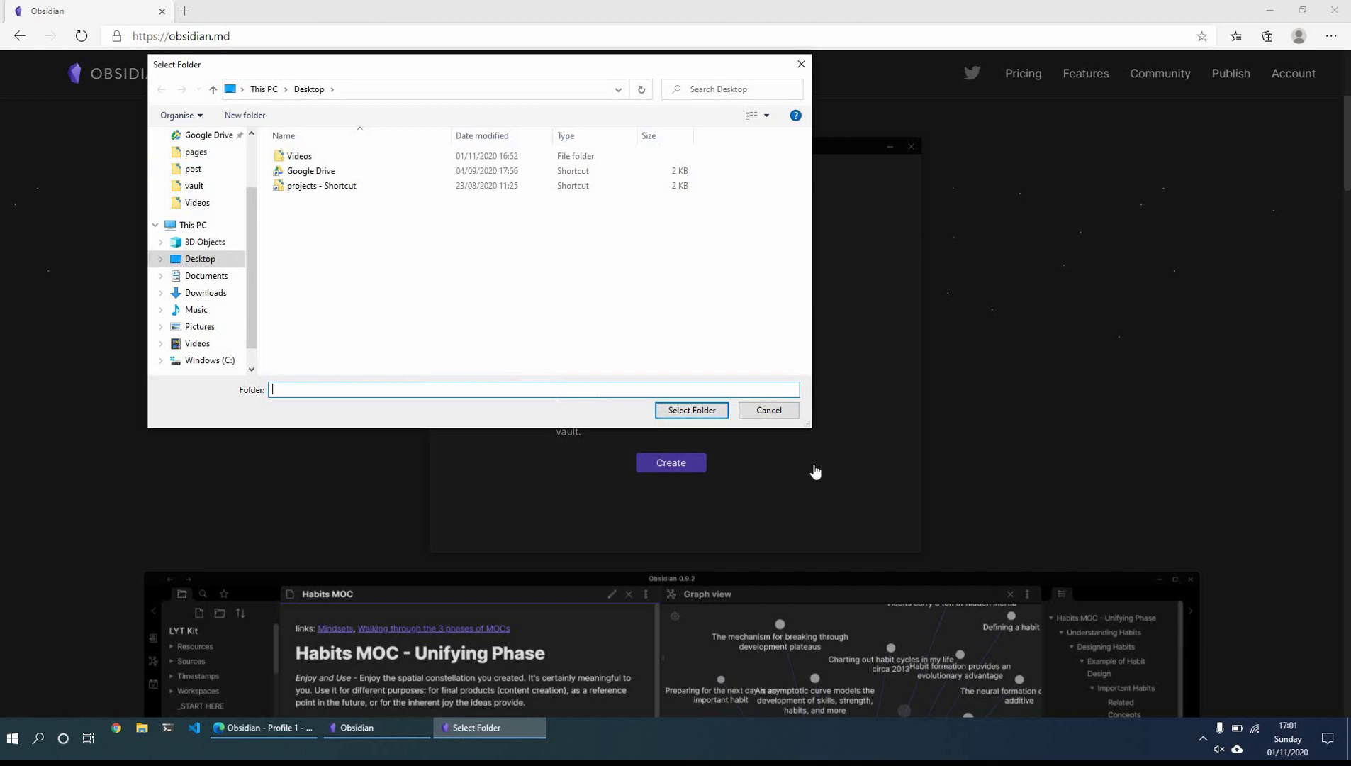
left_click(672, 413)
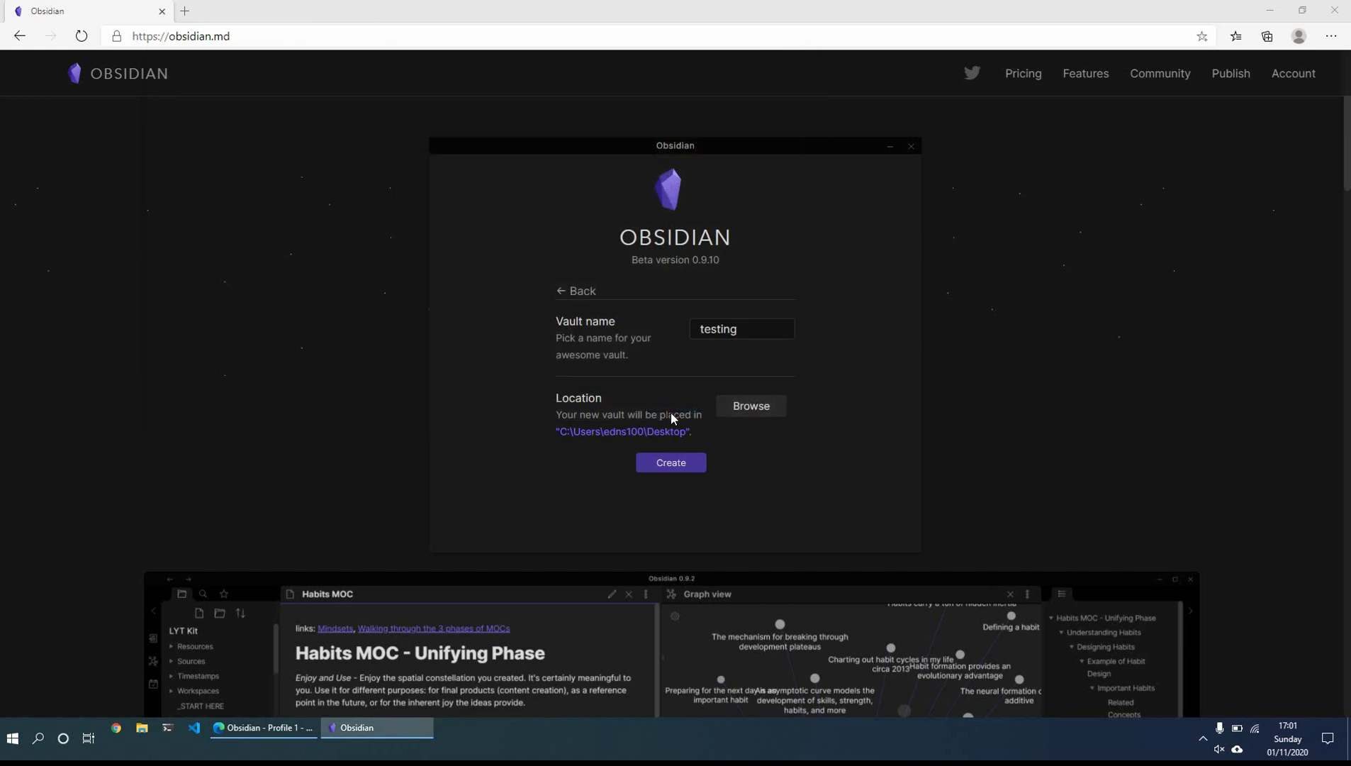
left_click(670, 464)
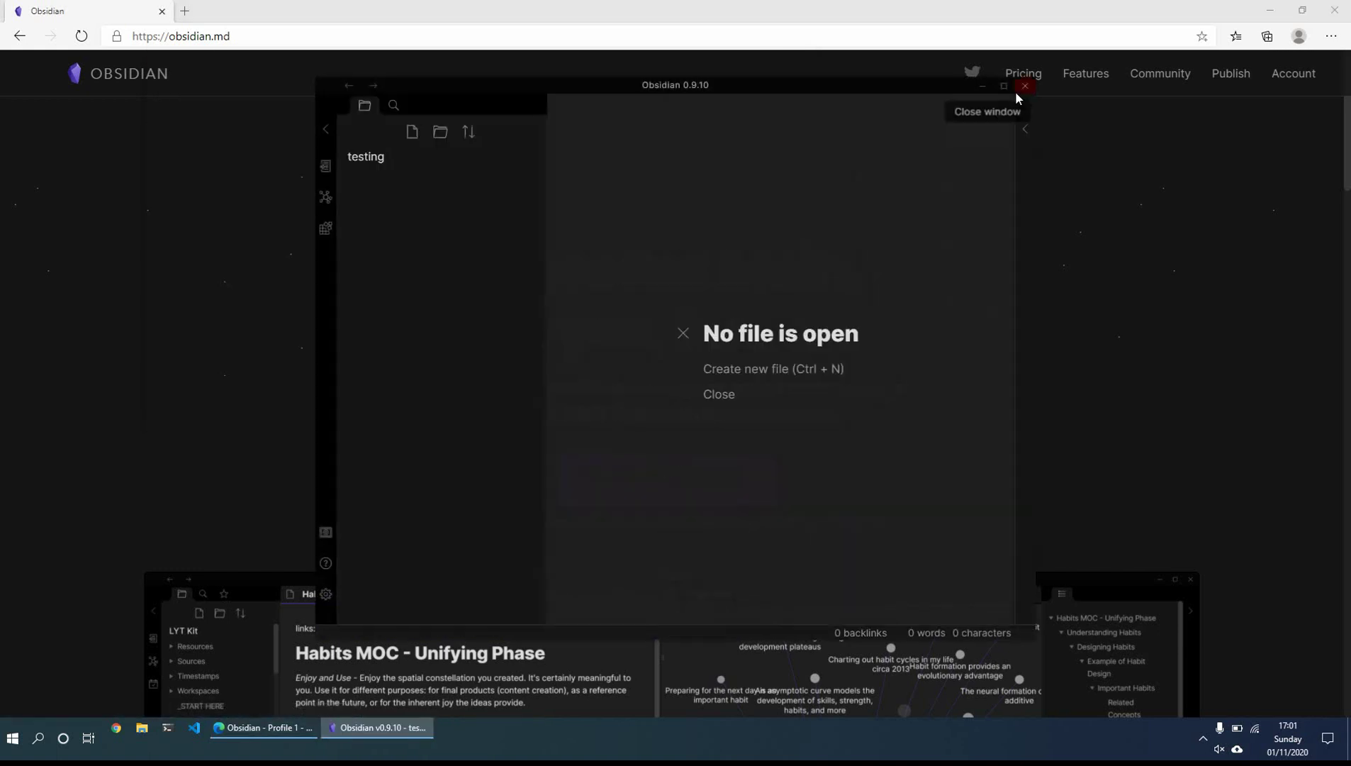
Step: Maximize the vault window and look through the Editor and Appearance settings
left_click(1006, 85)
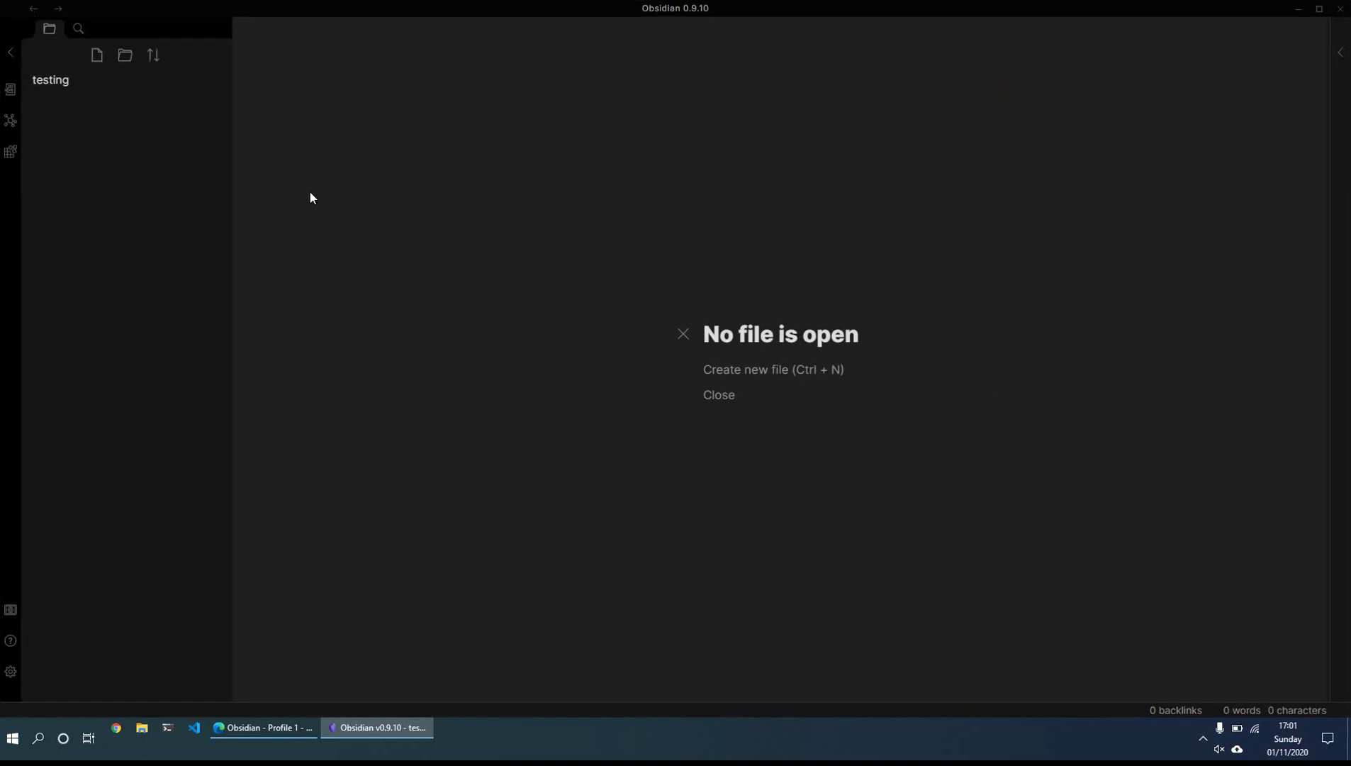
left_click(10, 671)
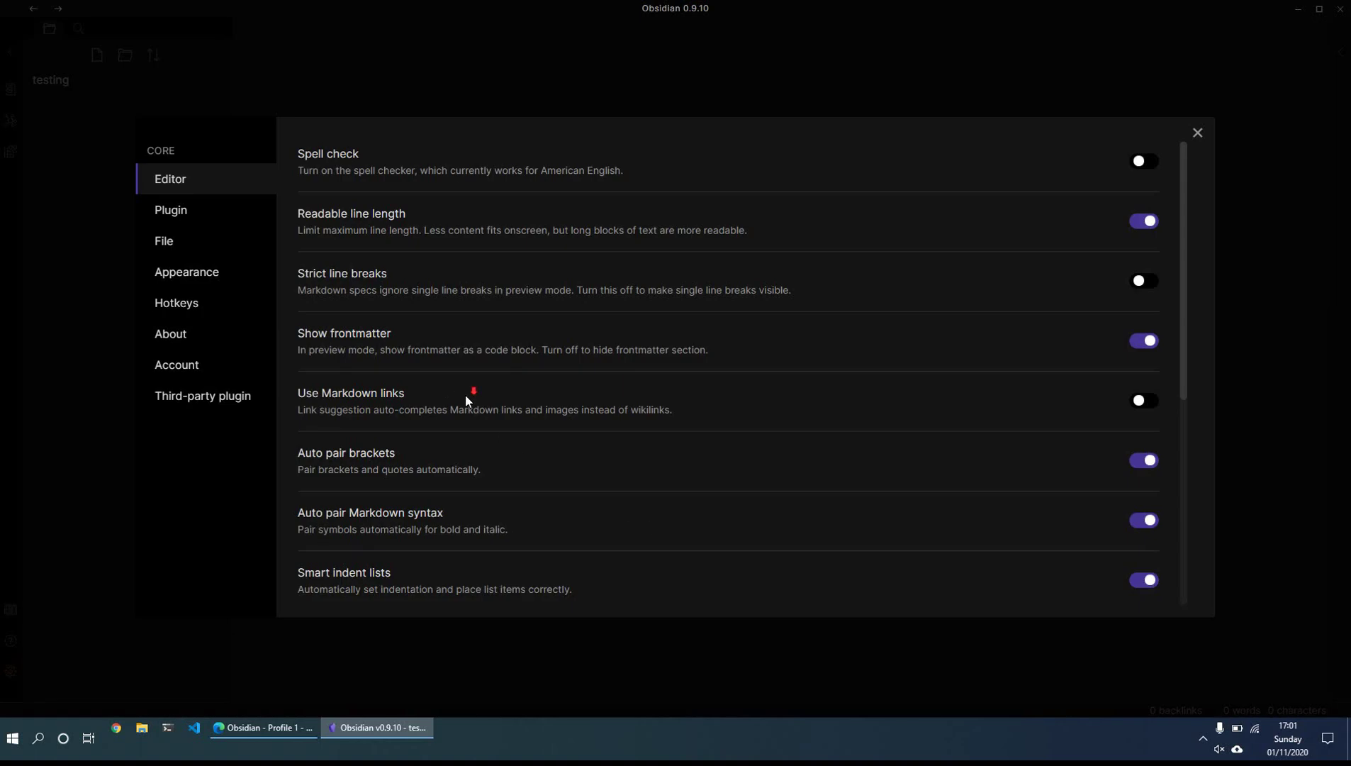
scroll(466, 394, "down", 3)
scroll(476, 418, "down", 1)
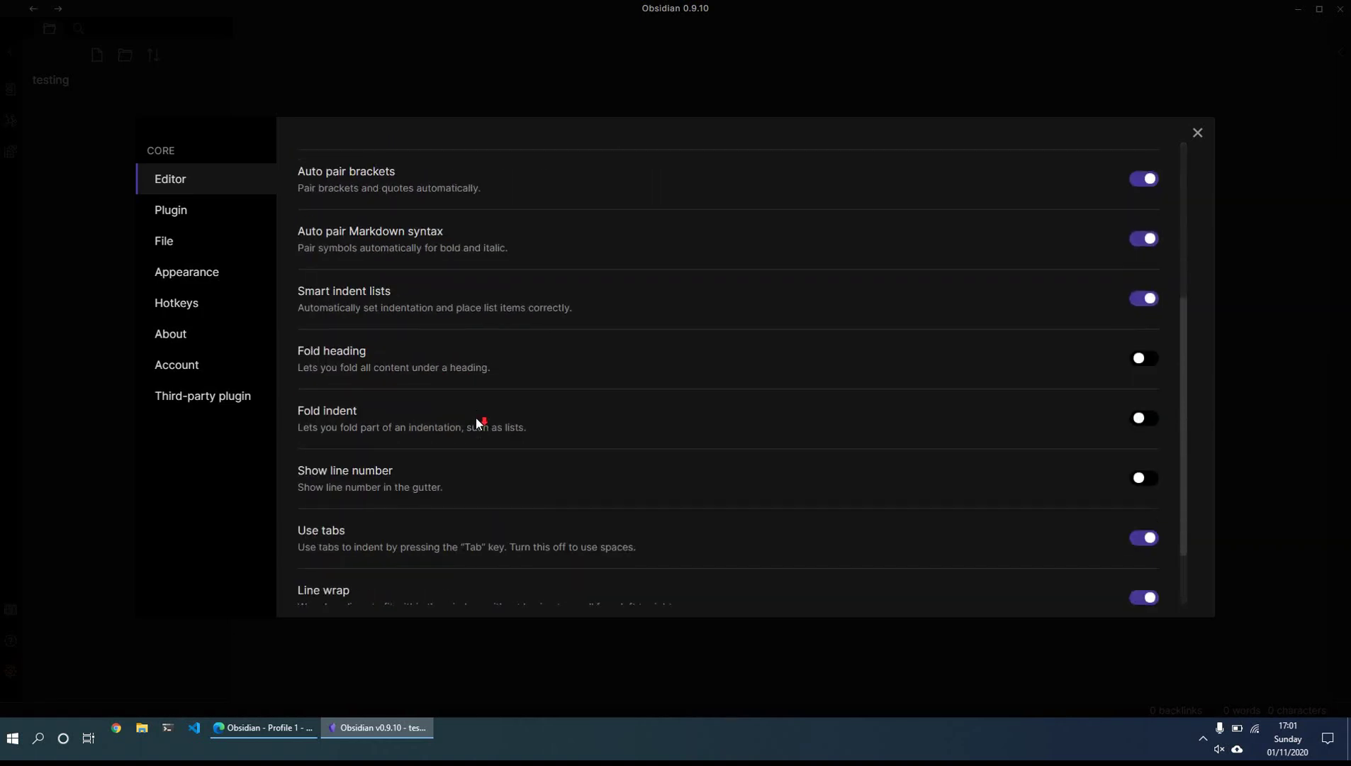
scroll(477, 422, "down", 1)
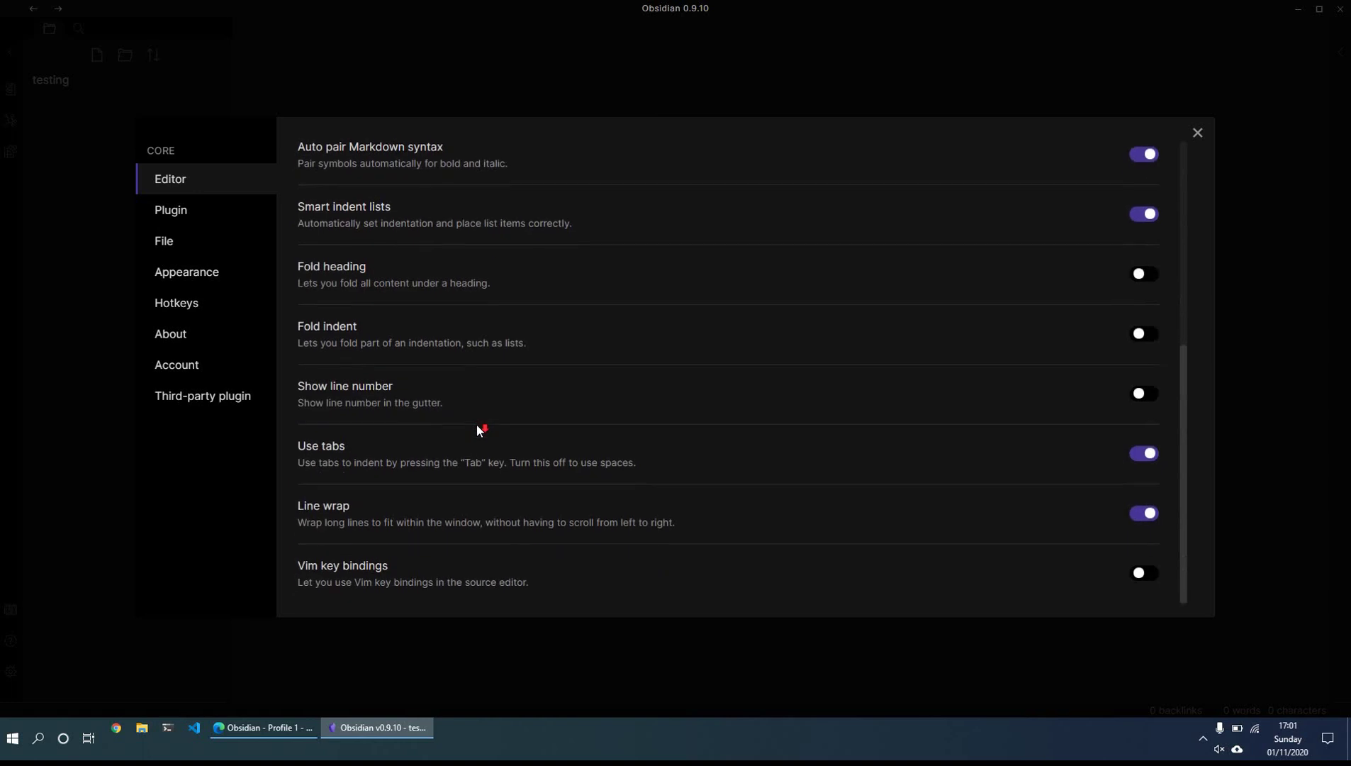
left_click(160, 275)
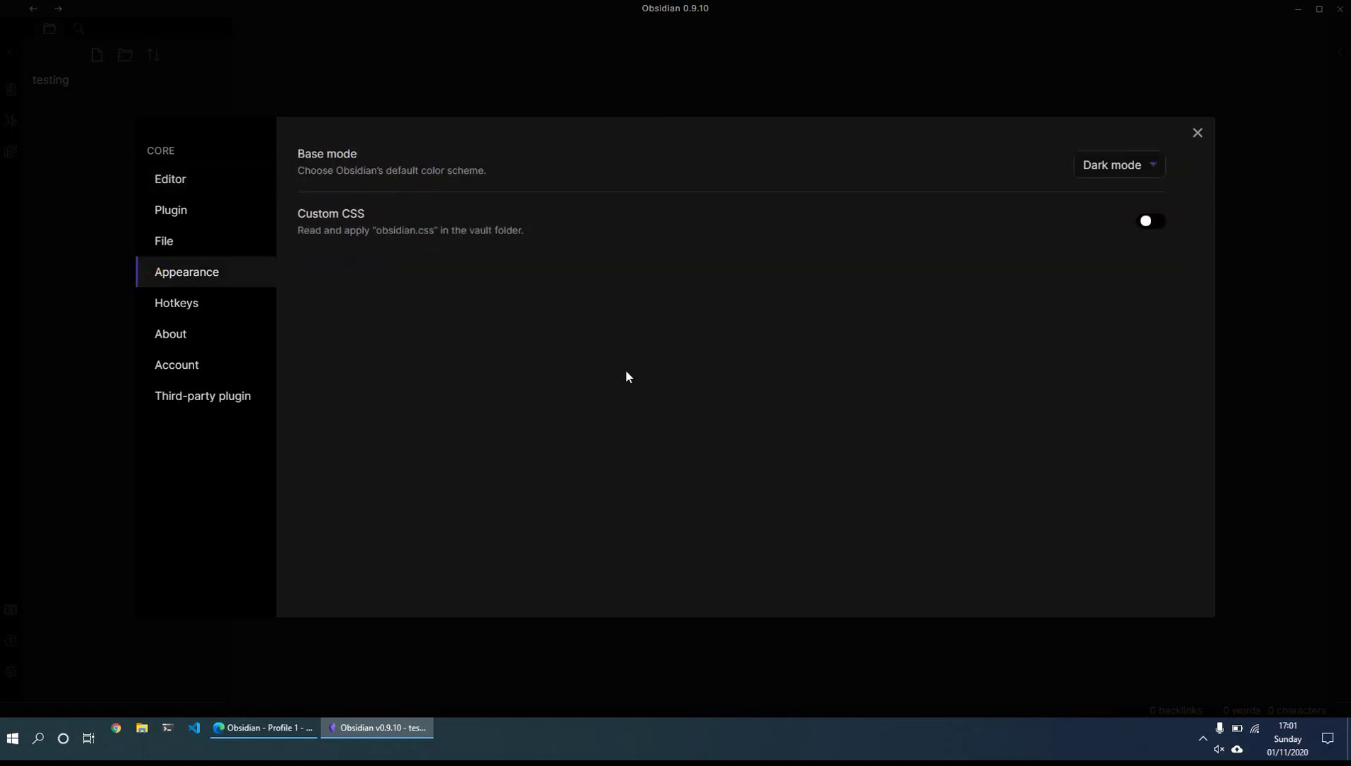
left_click(213, 189)
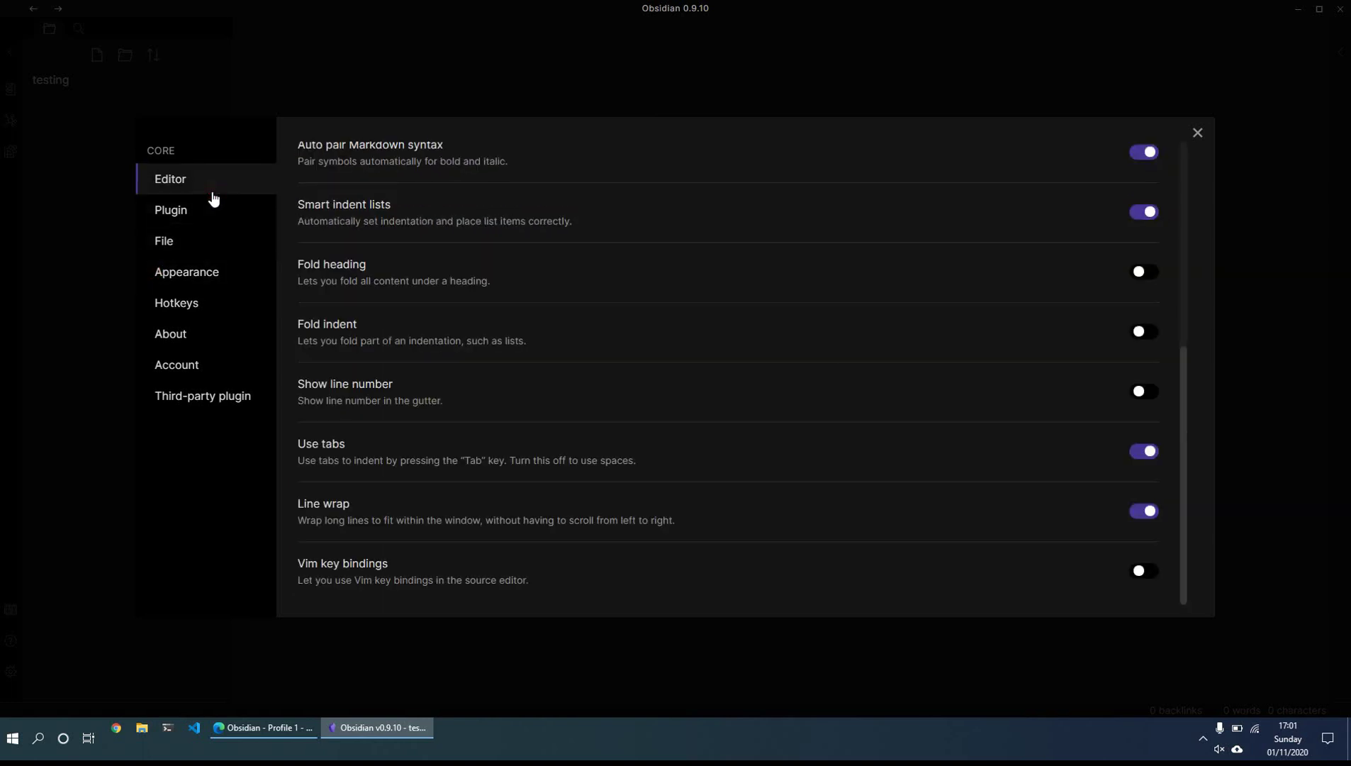
Step: Turn on the Daily notes and Outline core plugins, then close Settings
left_click(181, 211)
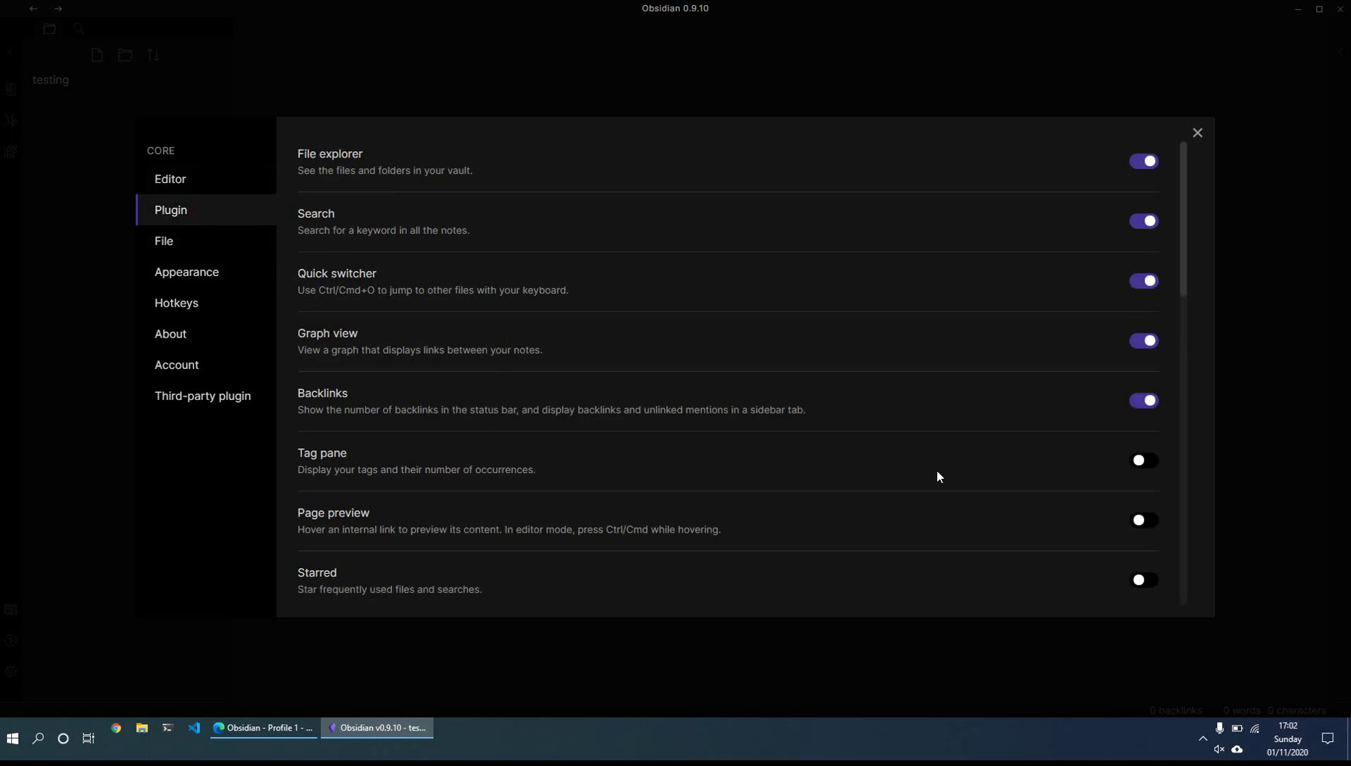
scroll(994, 477, "down", 2)
scroll(548, 494, "down", 2)
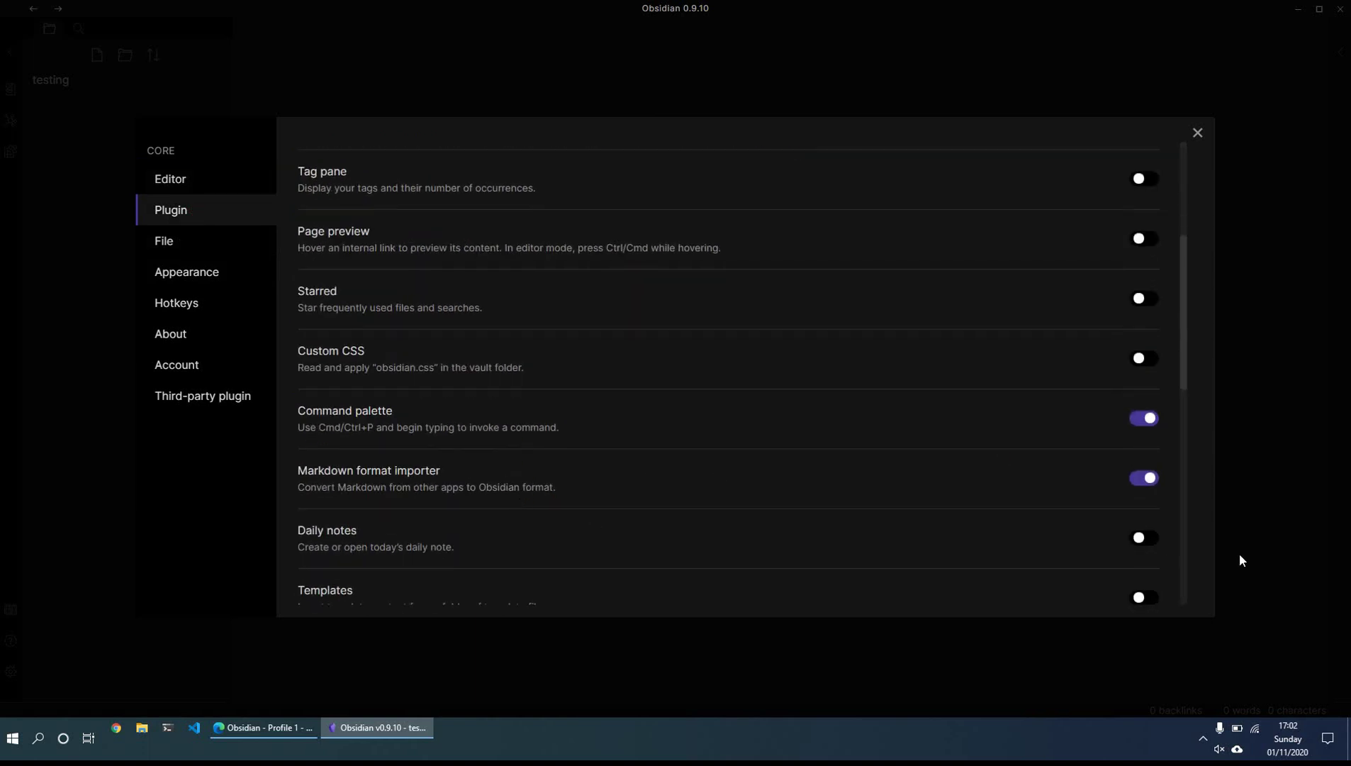
left_click(1140, 539)
scroll(929, 465, "down", 2)
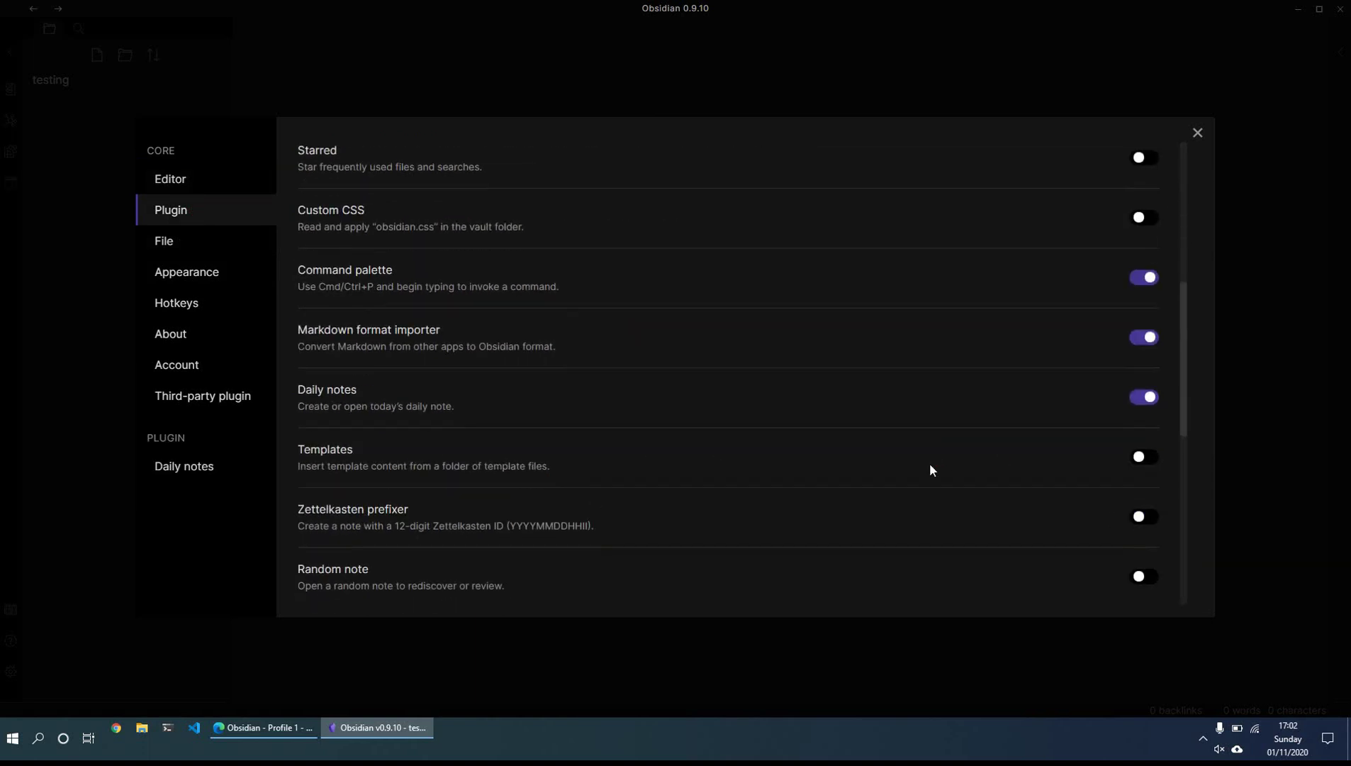
scroll(931, 468, "down", 1)
left_click(1140, 566)
scroll(798, 429, "down", 2)
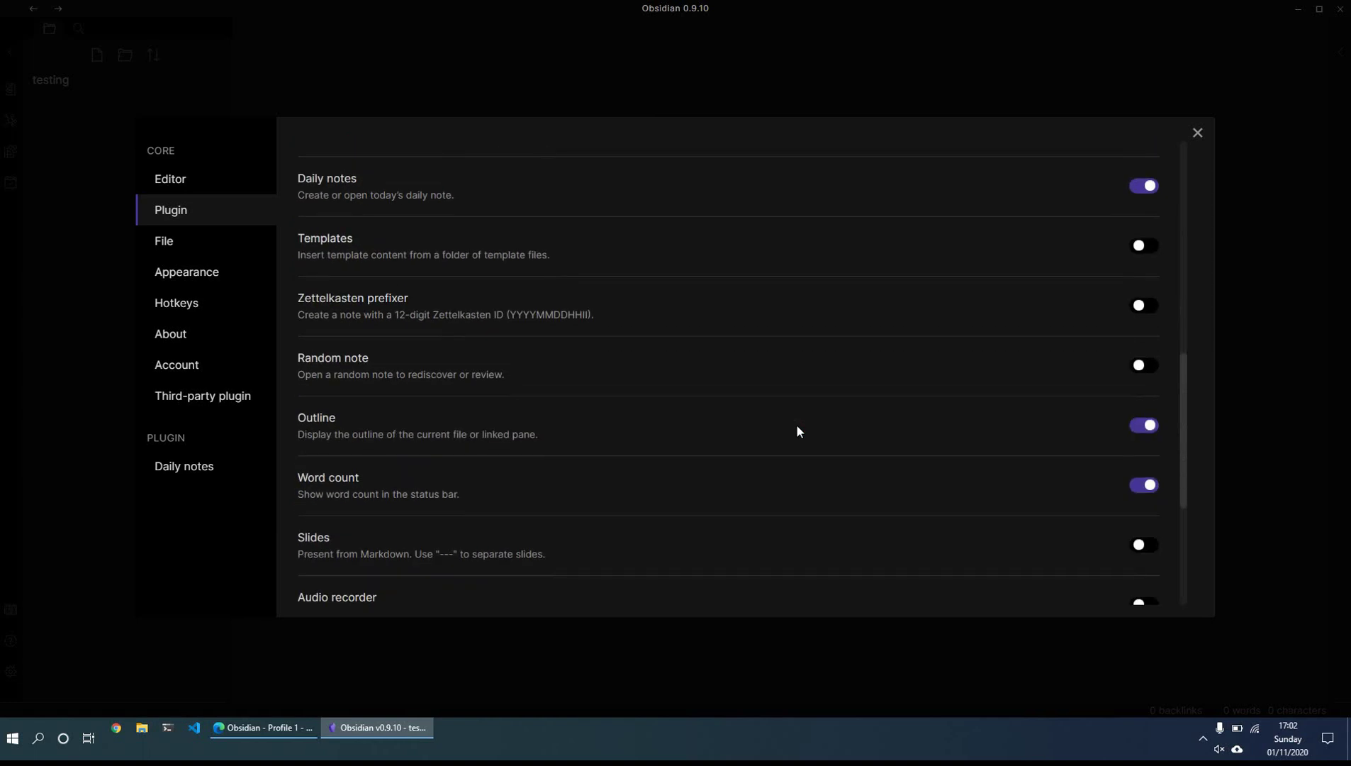
scroll(797, 426, "down", 1)
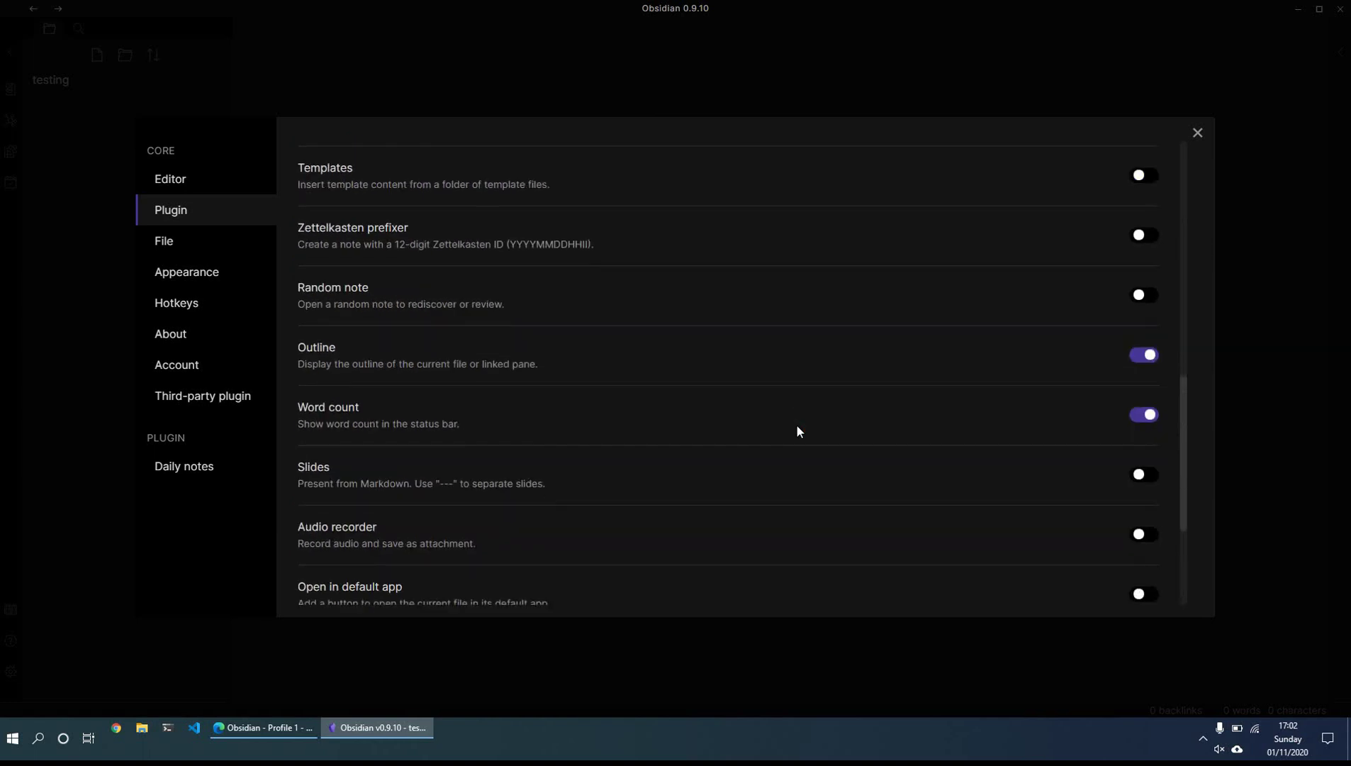
scroll(797, 431, "down", 3)
scroll(797, 434, "down", 1)
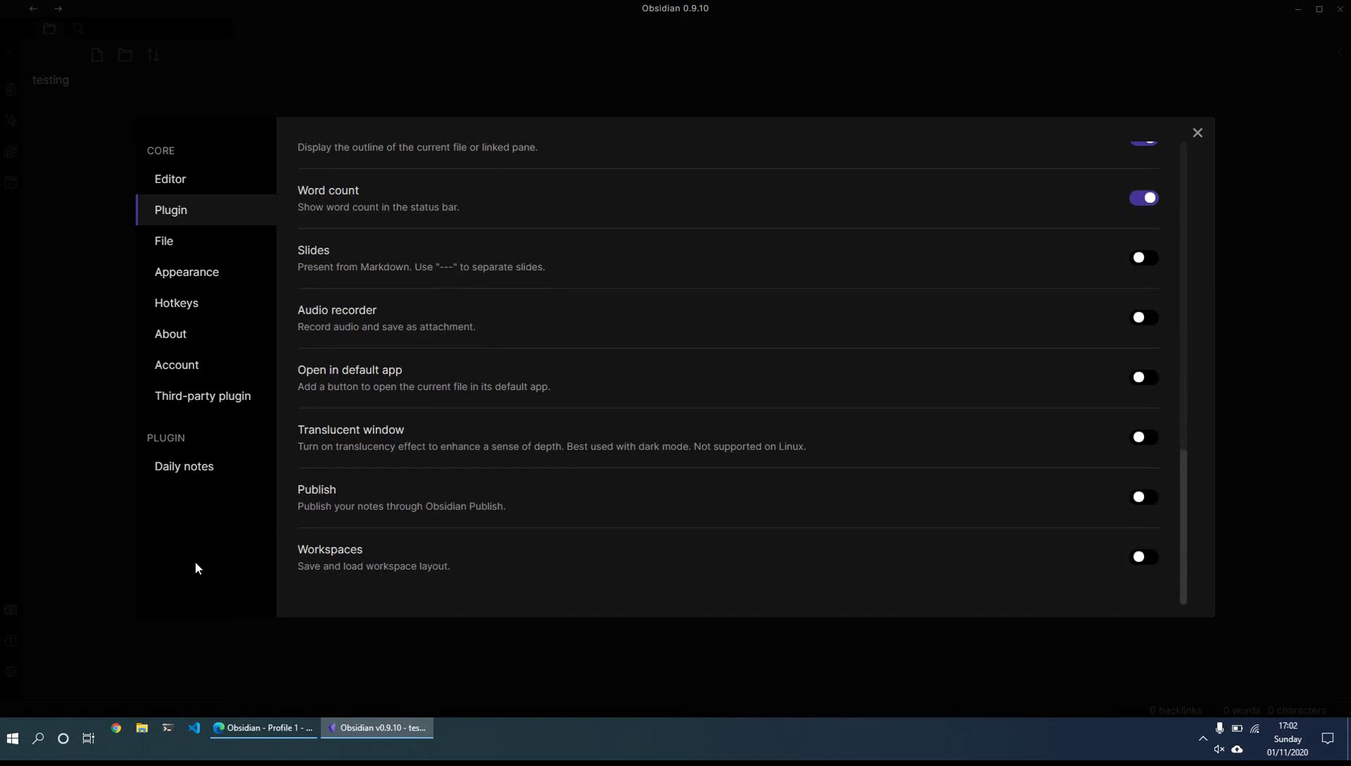
left_click(1197, 133)
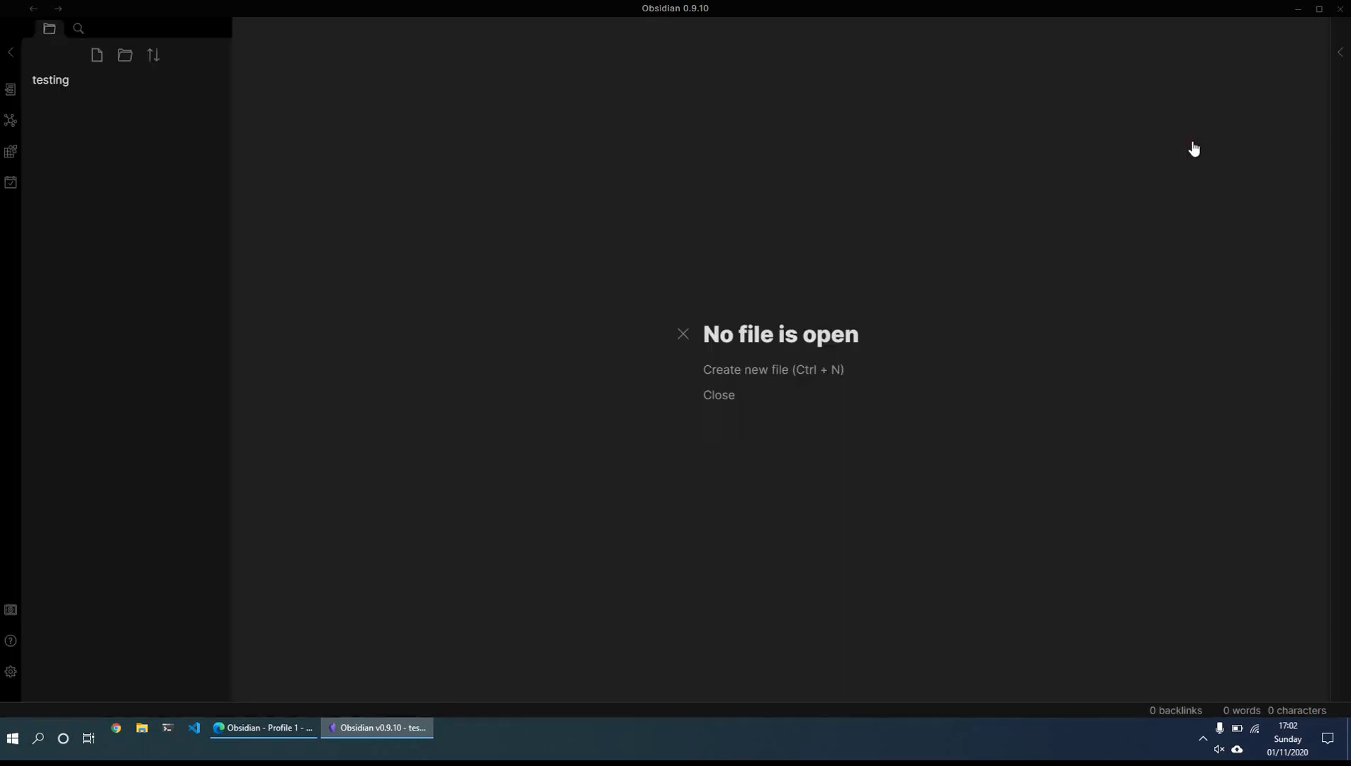
Step: Create today's note with '# Thoughts of today', '## Morning reflections' and bullet 'what do i need to to?'
left_click(10, 184)
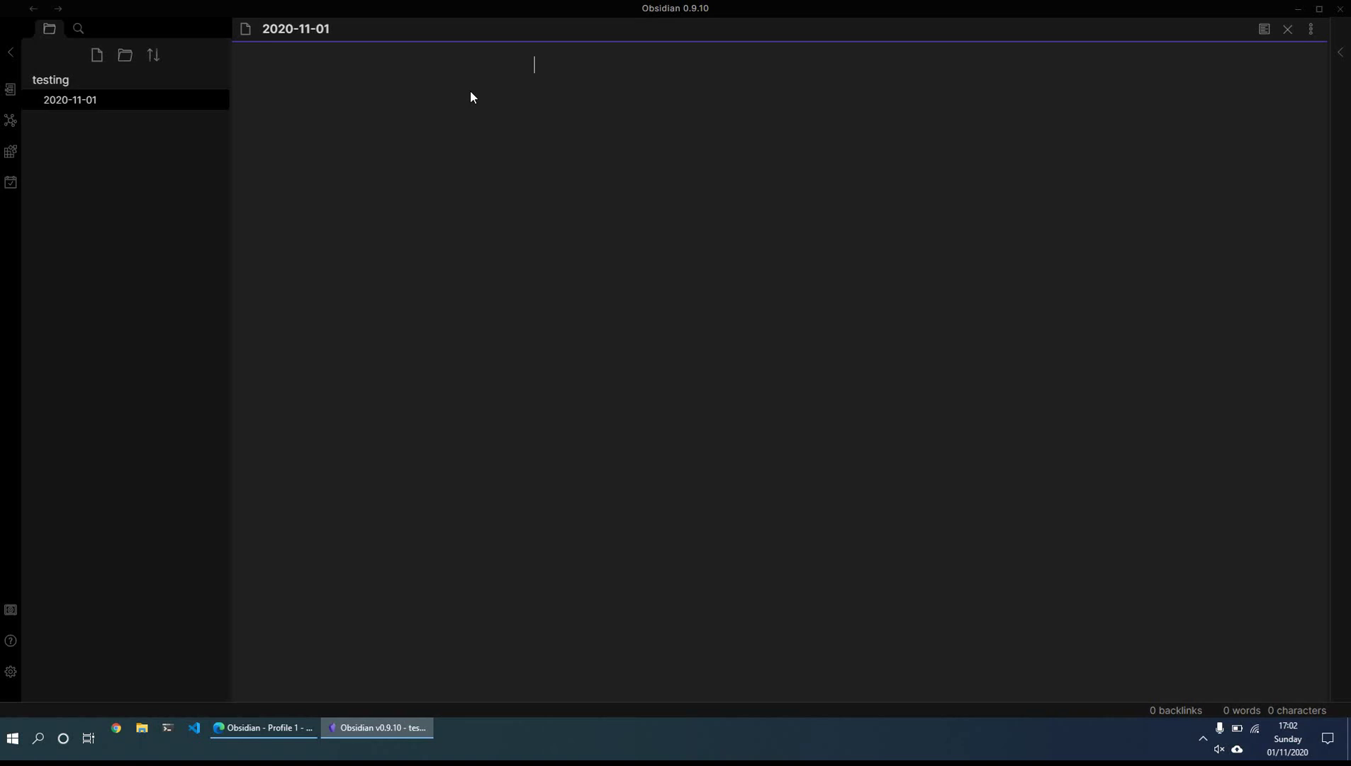
type("# Tho")
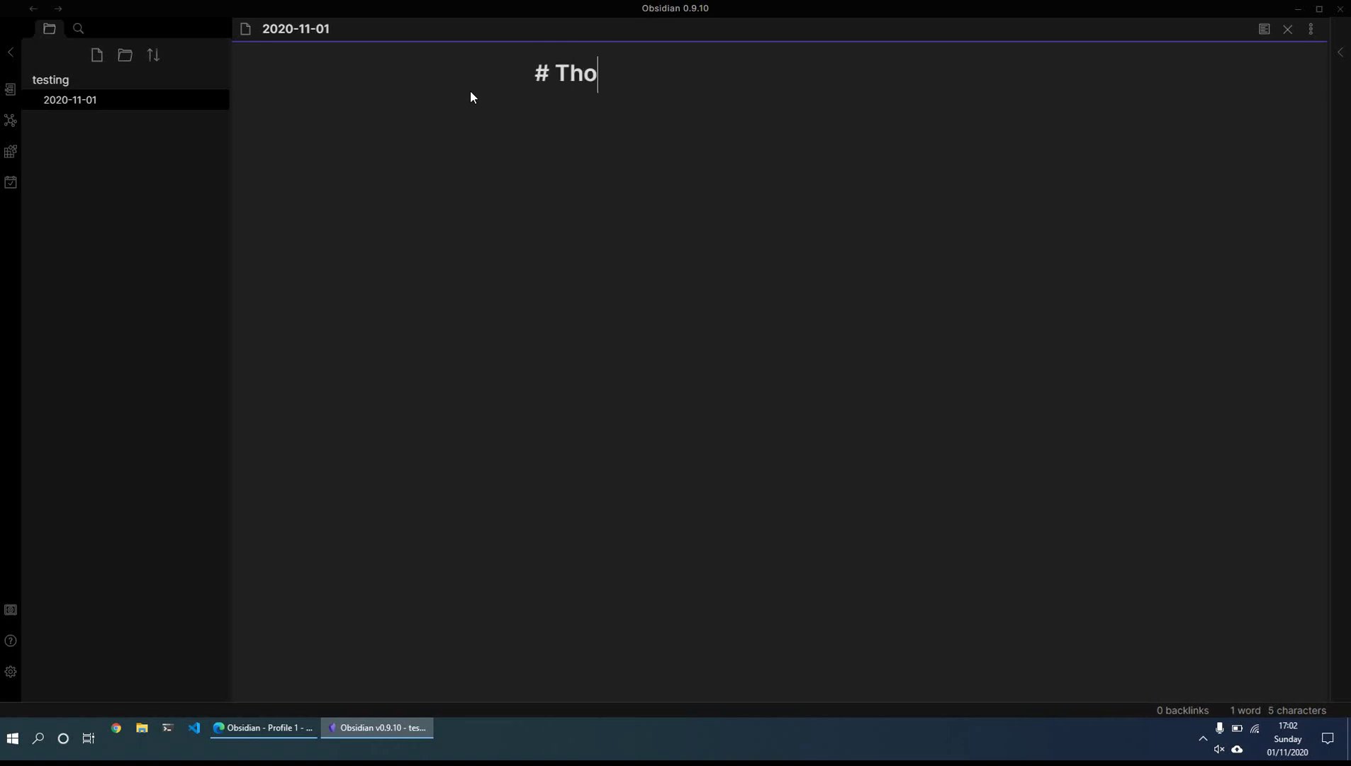
type("ughts of today")
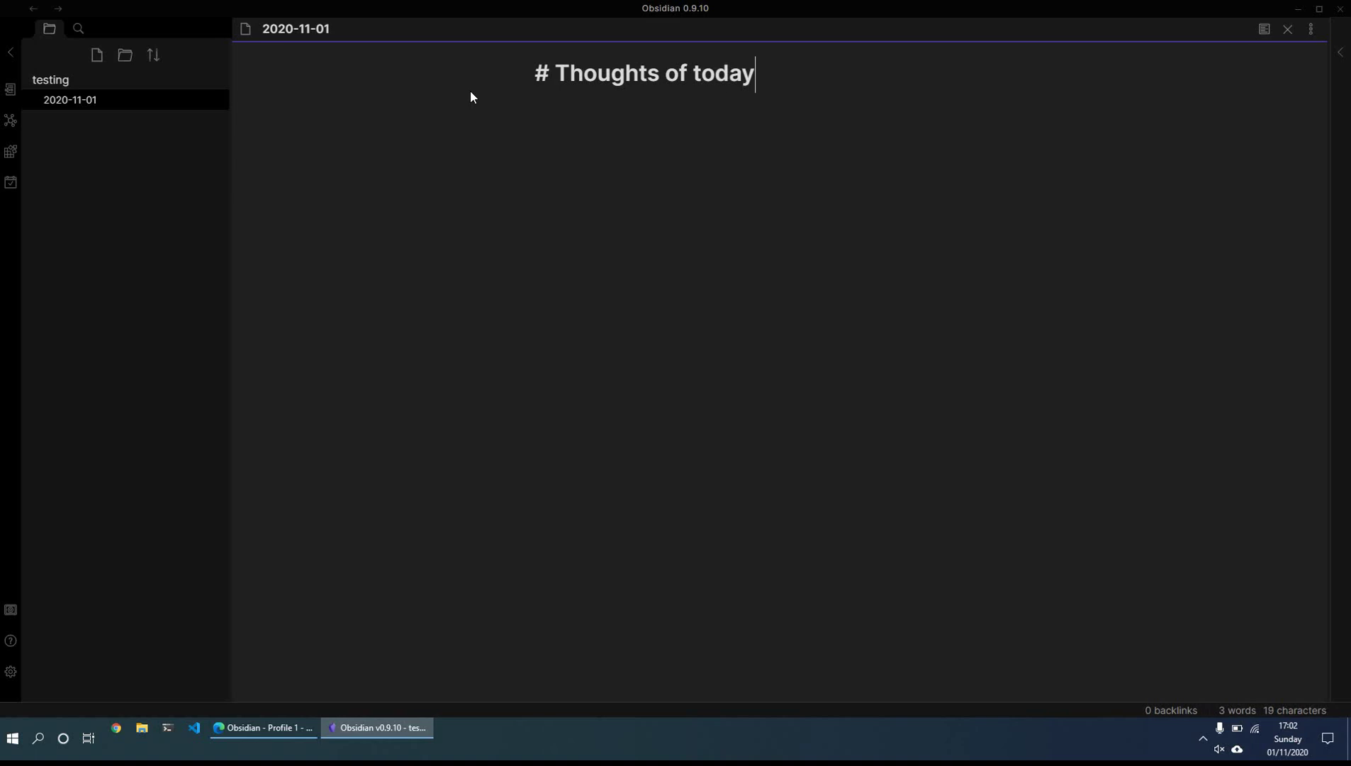
key("Return")
type("## Morning ")
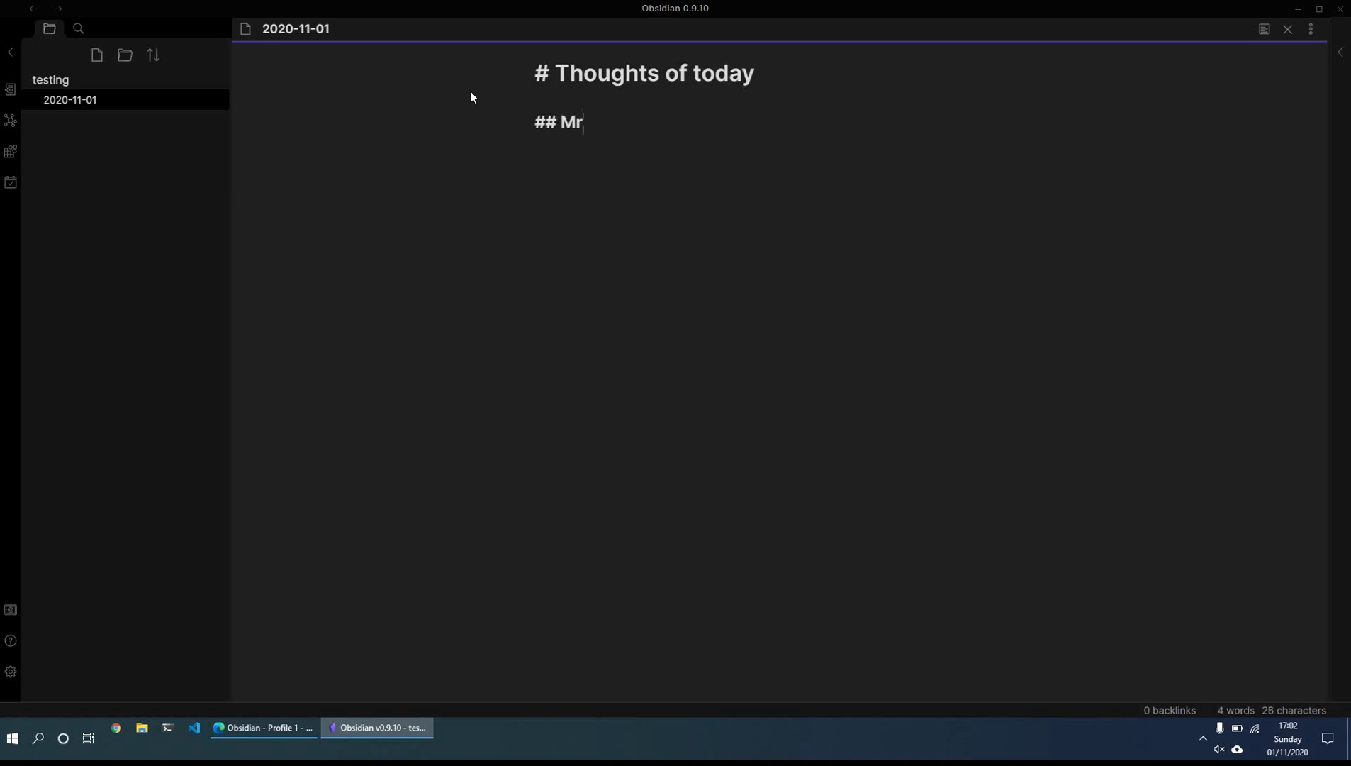
type("reflections")
key("Return")
key("Return")
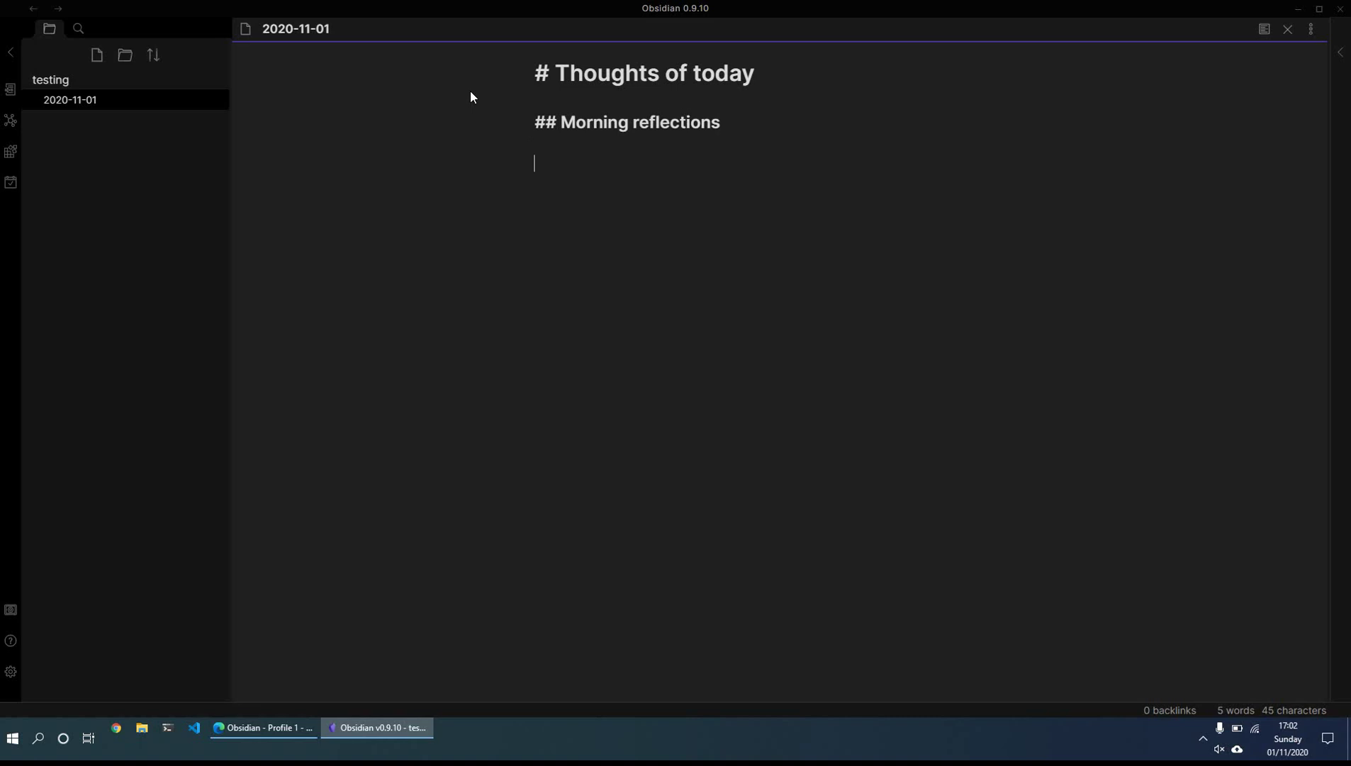
type("- what do i need to to?")
key("Return")
key("BackSpace")
key("Return")
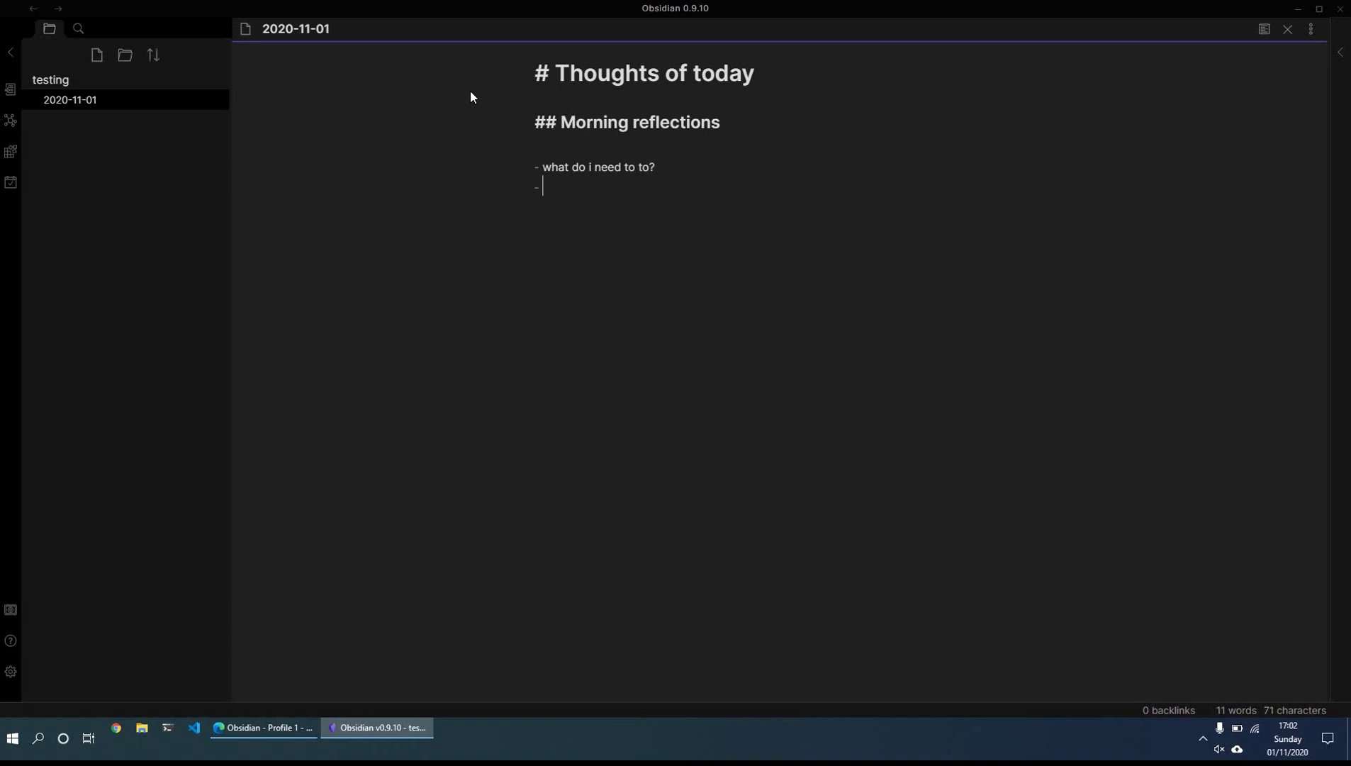
Step: Select the #, ## and dash Markdown markers, then return to the empty bullet
double_click(541, 73)
double_click(542, 122)
left_click(680, 124)
double_click(537, 167)
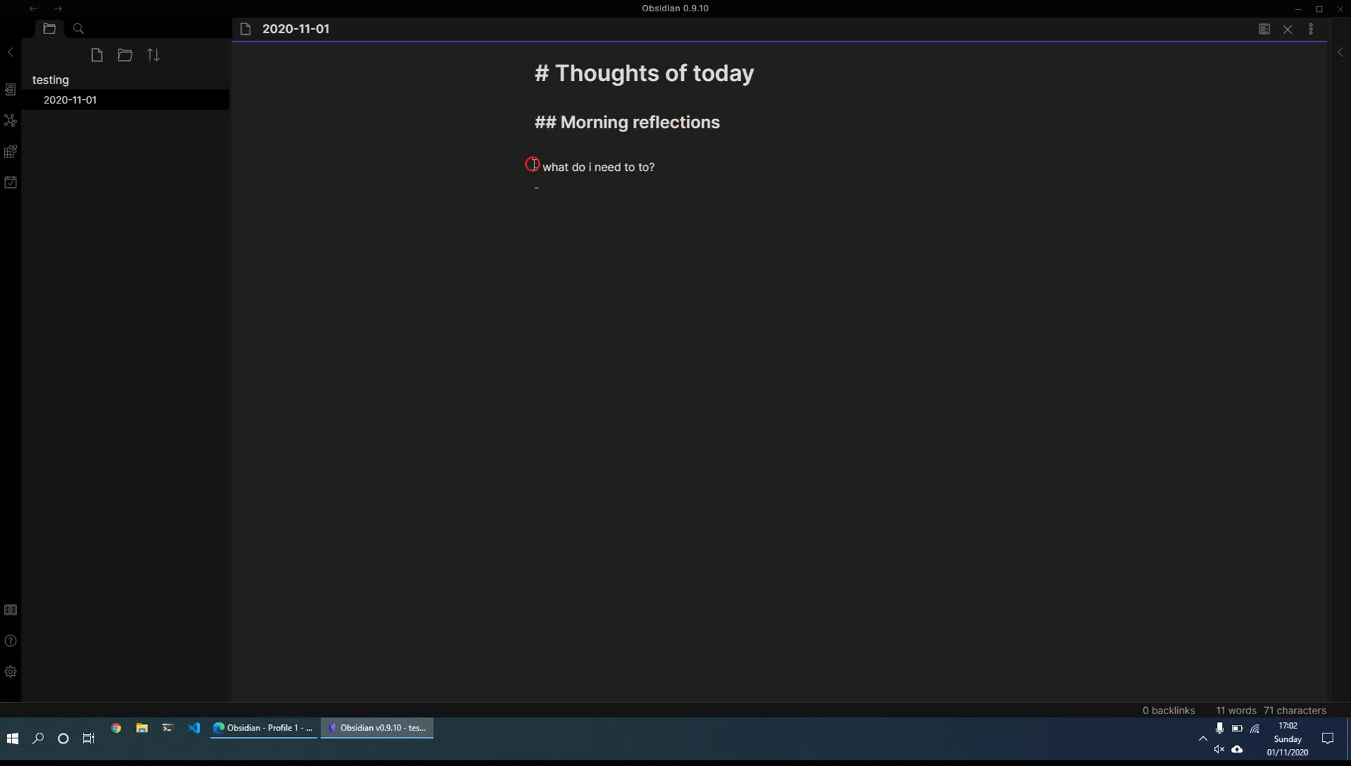
left_click(574, 190)
Step: Open a preview of the 2020-11-01 note beside the editor
left_click(1266, 34, "ctrl")
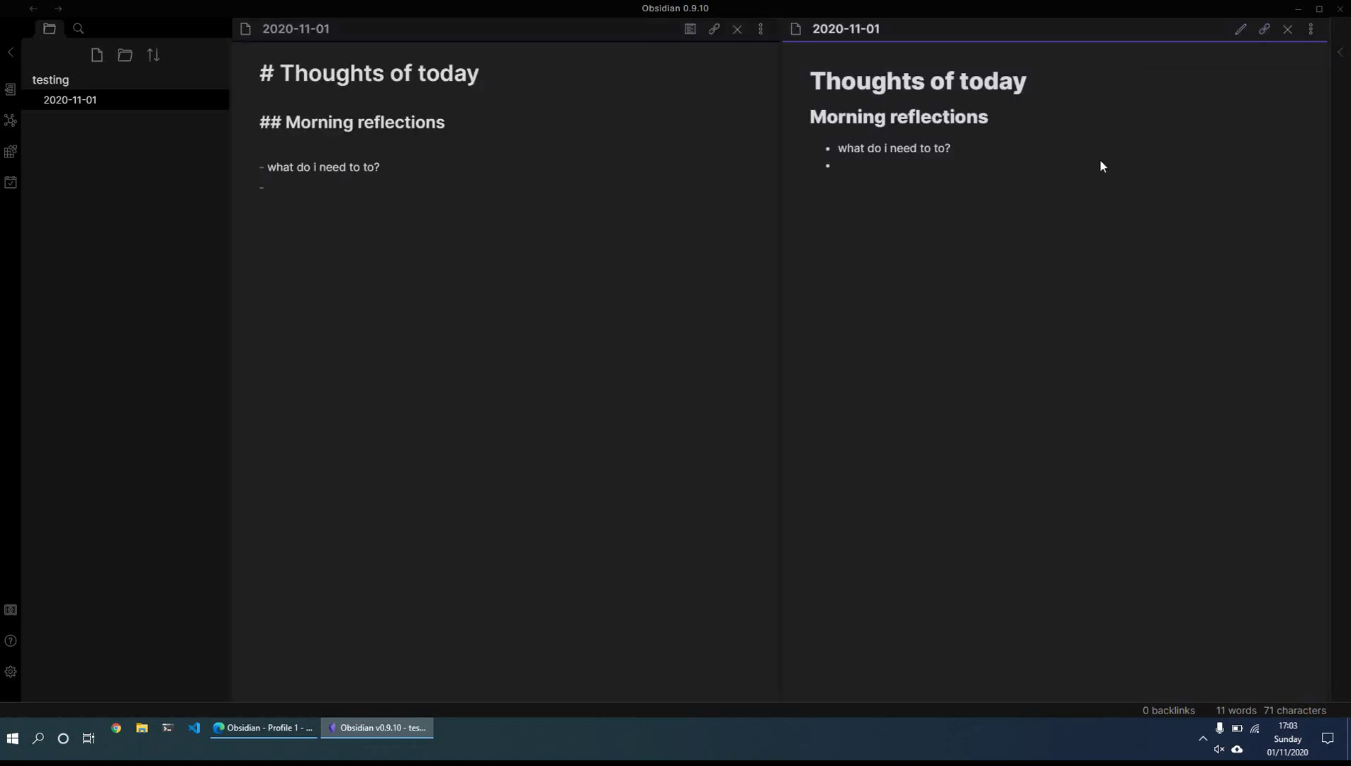
left_click(507, 184, "shift")
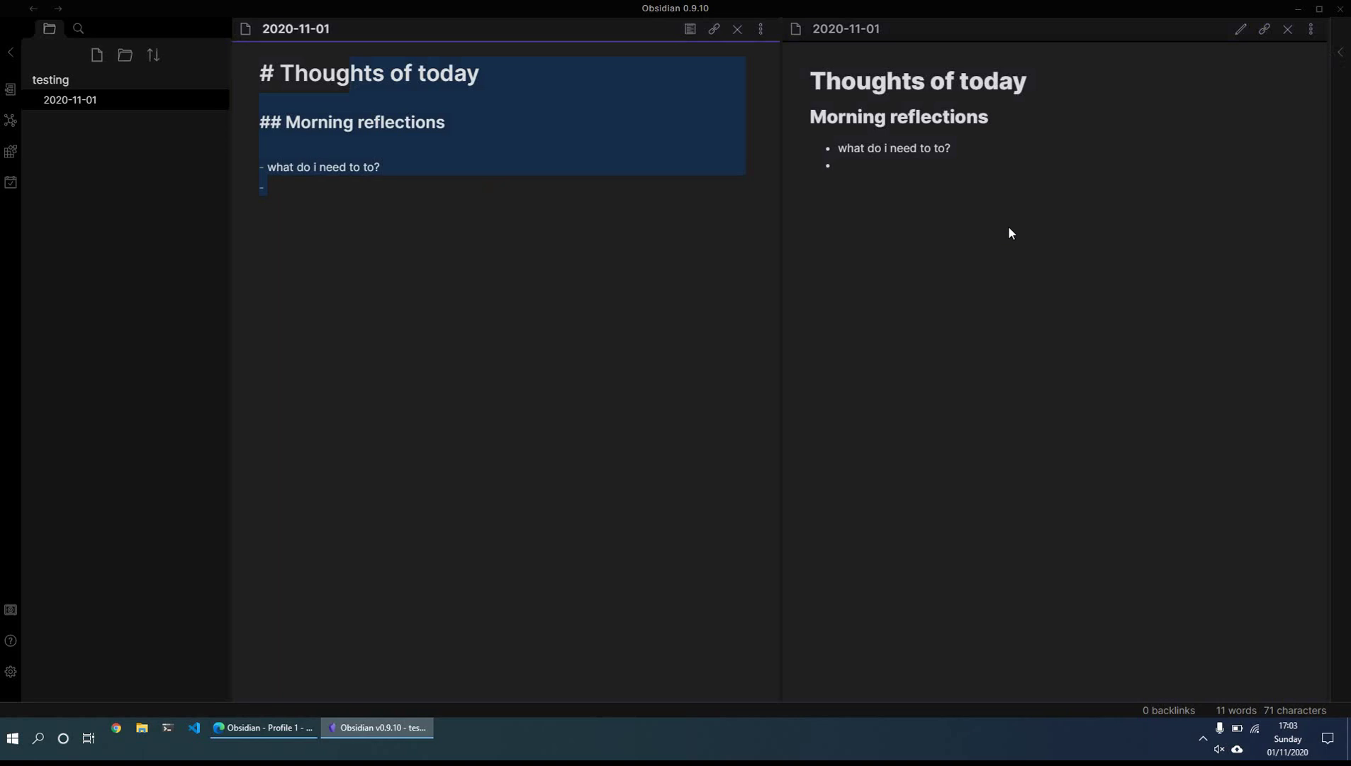
left_click(922, 175)
left_click(298, 215)
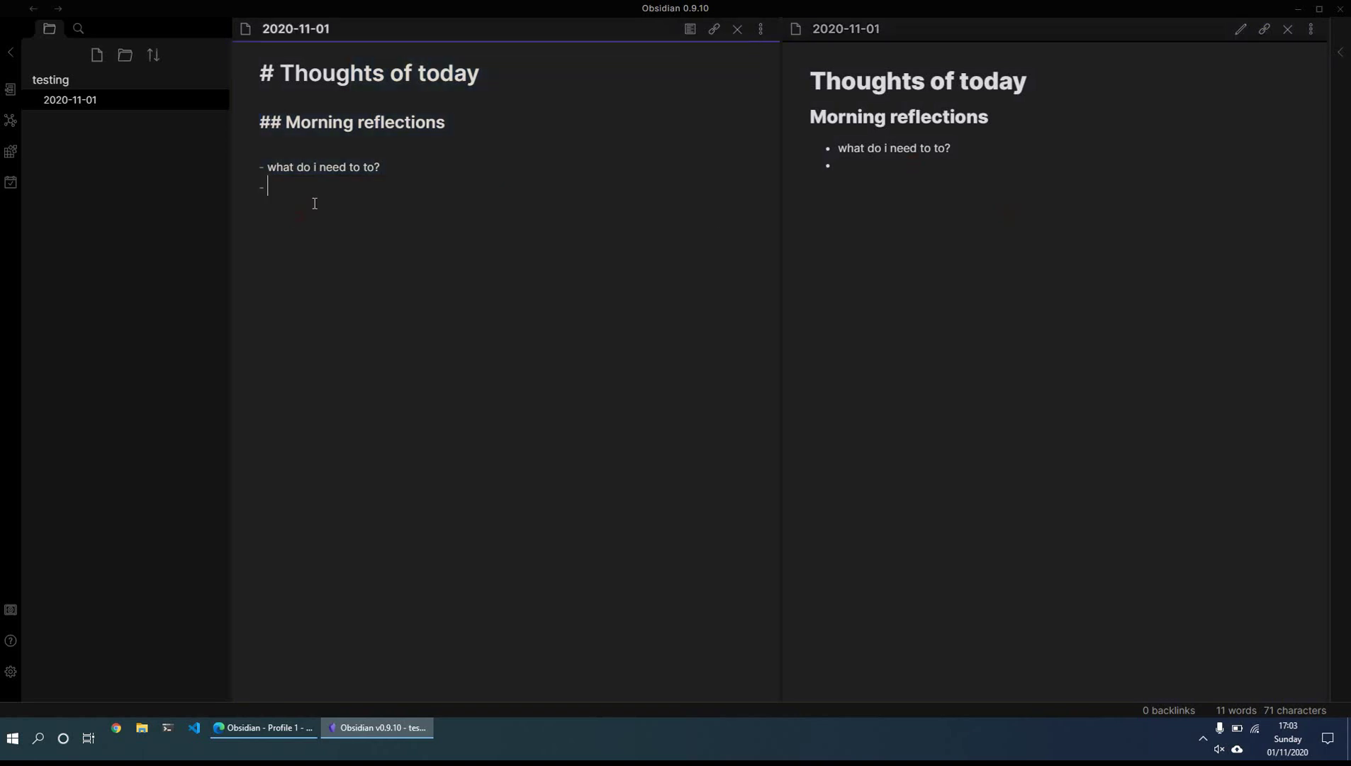
Step: Add 'etc.' and 'etc' bullets followed by a plain sample paragraph of normal text
type("etc.")
key("Return")
type("etc")
key("Return")
key("Return")
key("Return")
type("Somie nor")
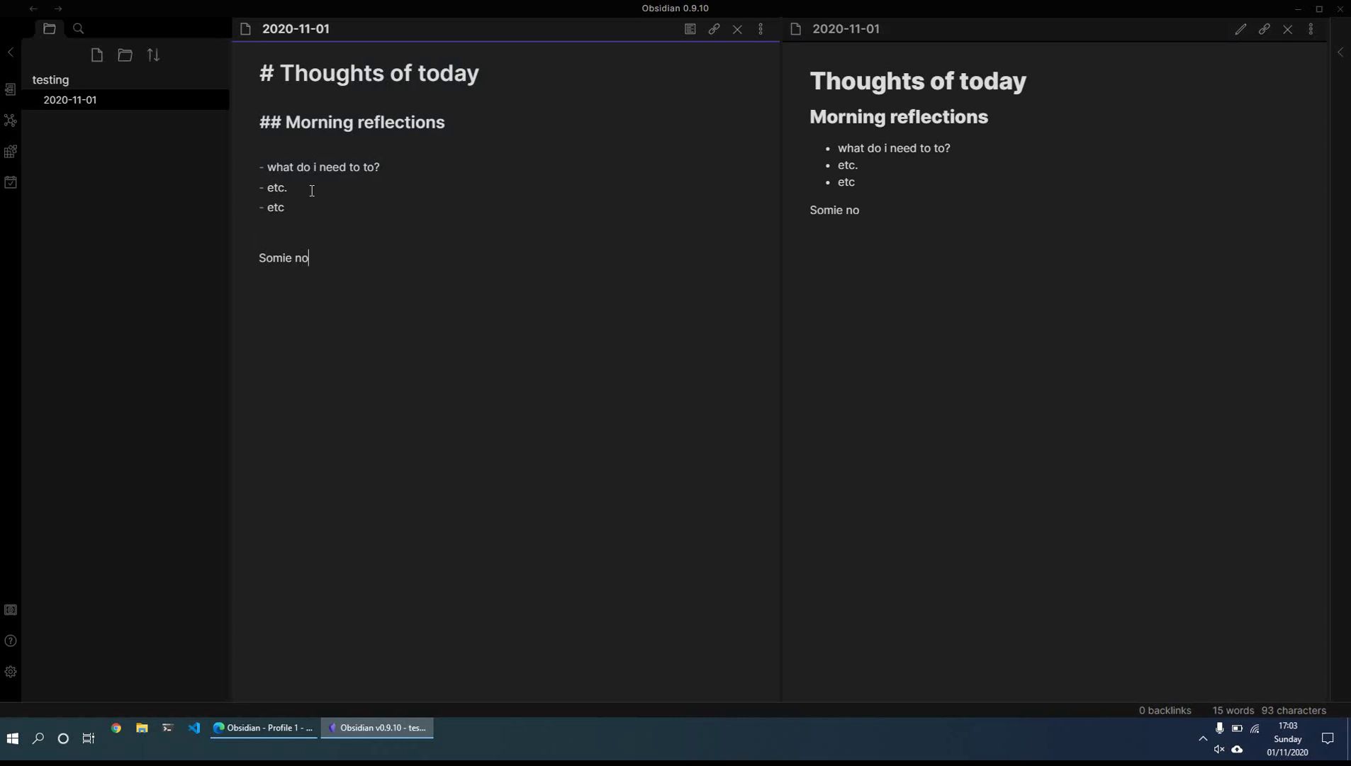
key("BackSpace")
key("BackSpace")
key("BackSpace")
key("BackSpace")
key("BackSpace")
key("BackSpace")
type("e normal parag")
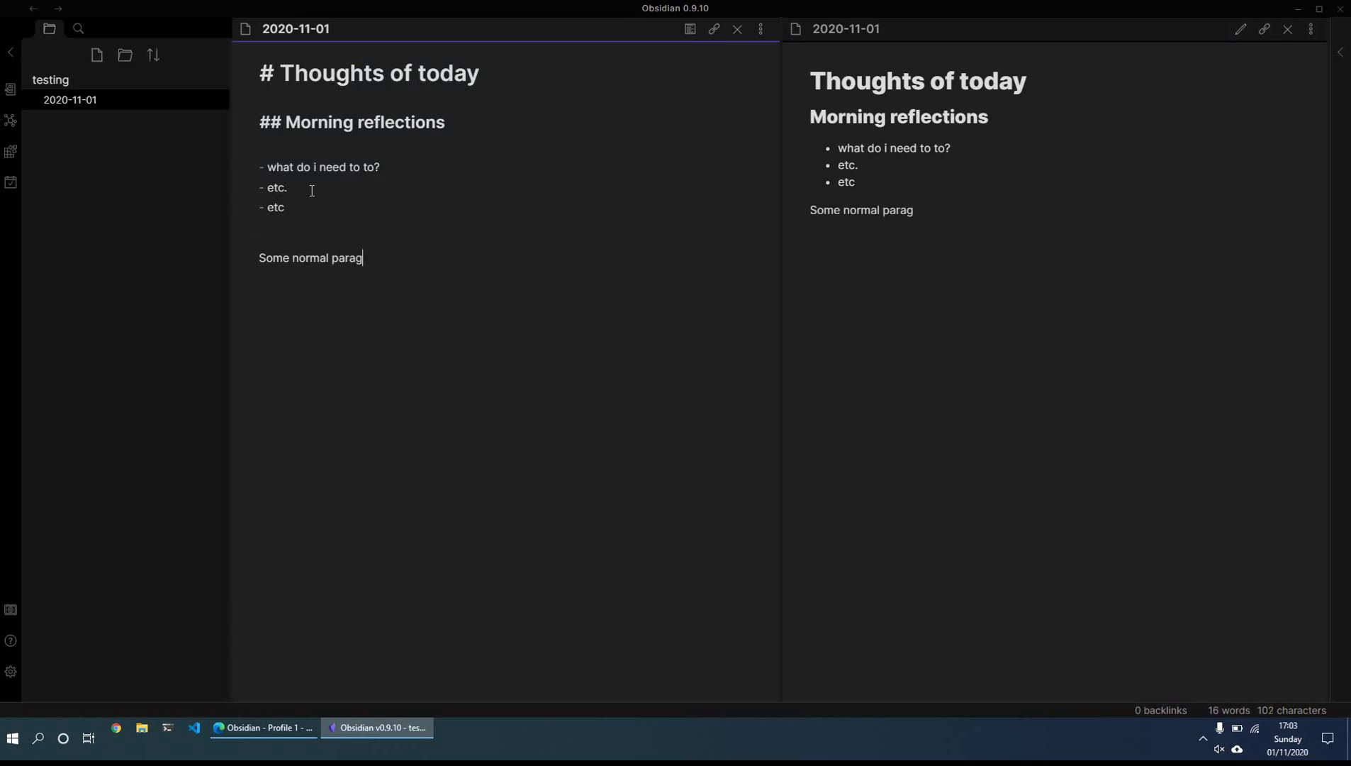
type("raph type for")
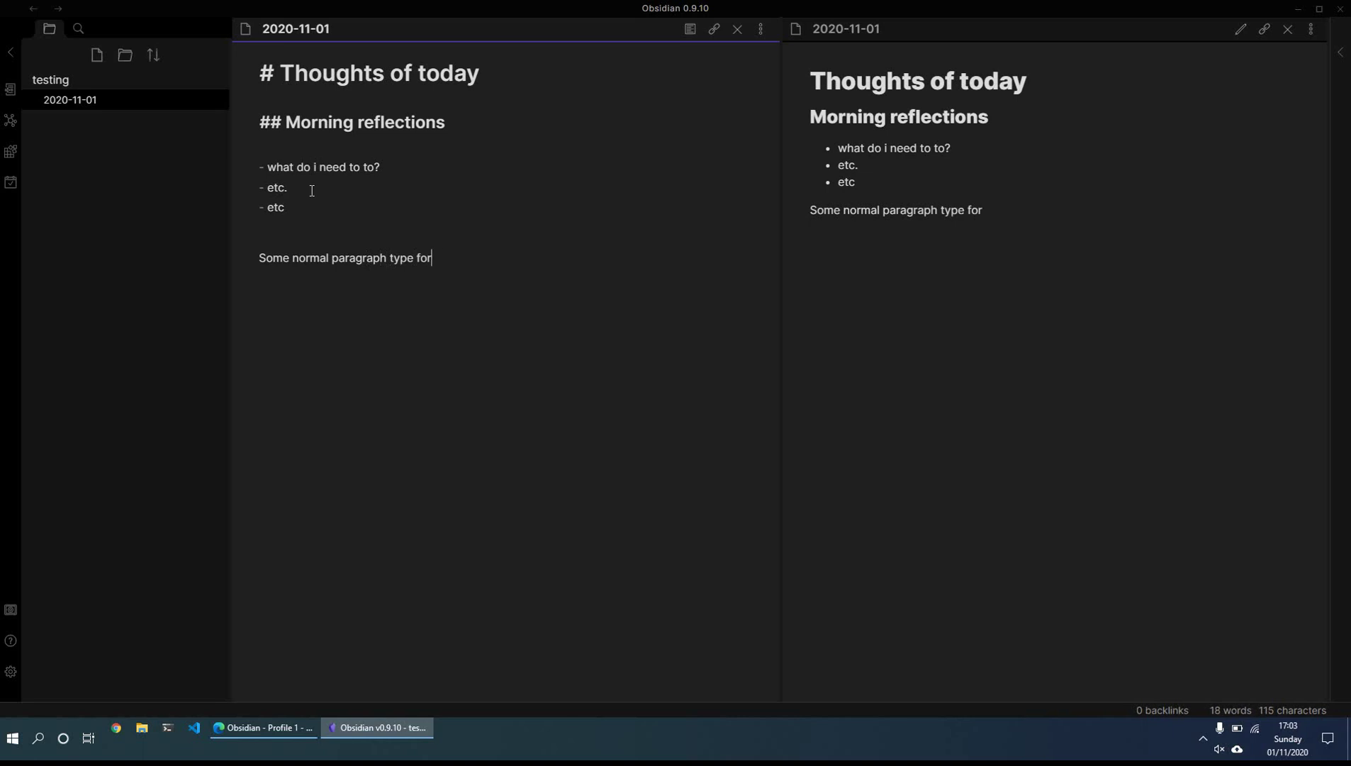
type("at fo")
key("BackSpace")
key("BackSpace")
type("t")
type("est")
key("BackSpace")
key("BackSpace")
key("BackSpace")
type("xt")
key("Return")
key("Return")
key("Return")
Step: Add a '## Evening reflections' heading with 'some thoughts of the day' beneath it
type("## H")
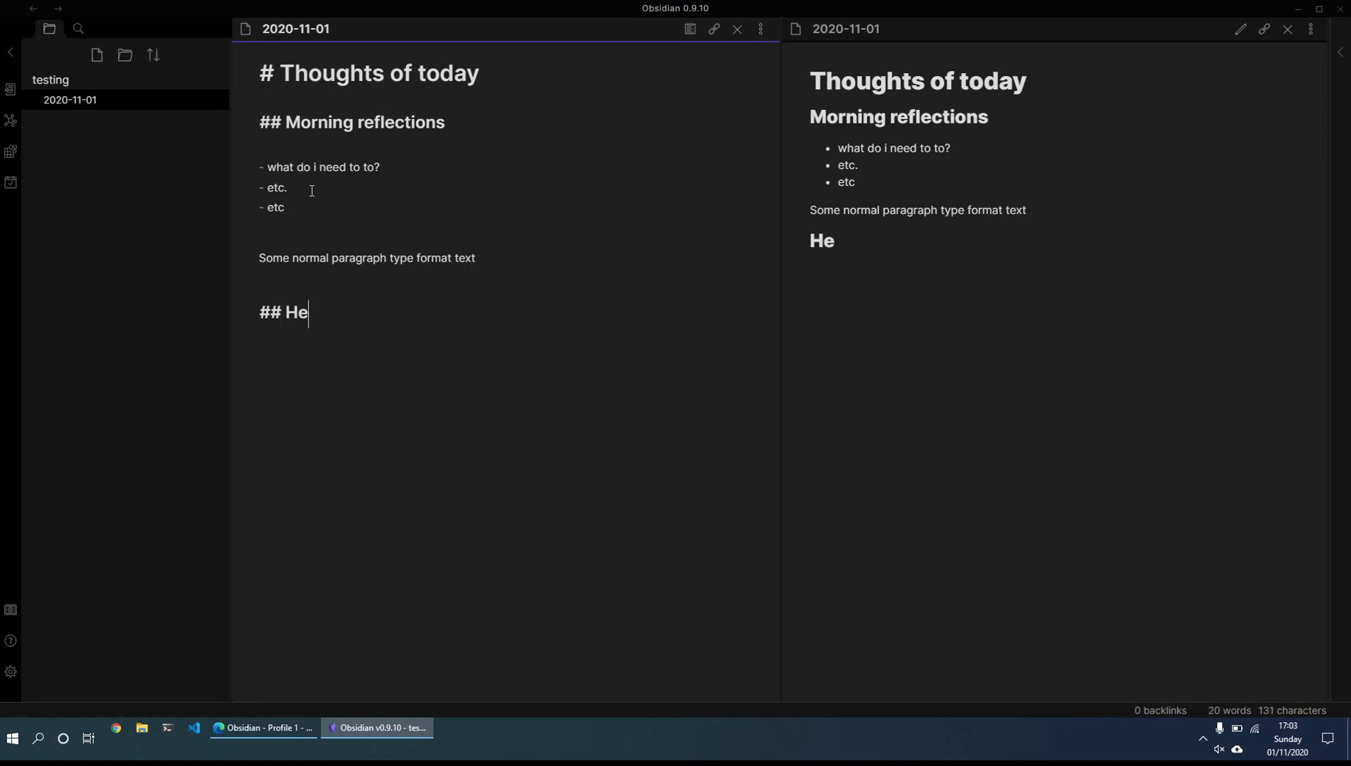
key("BackSpace")
type("Evening reflections")
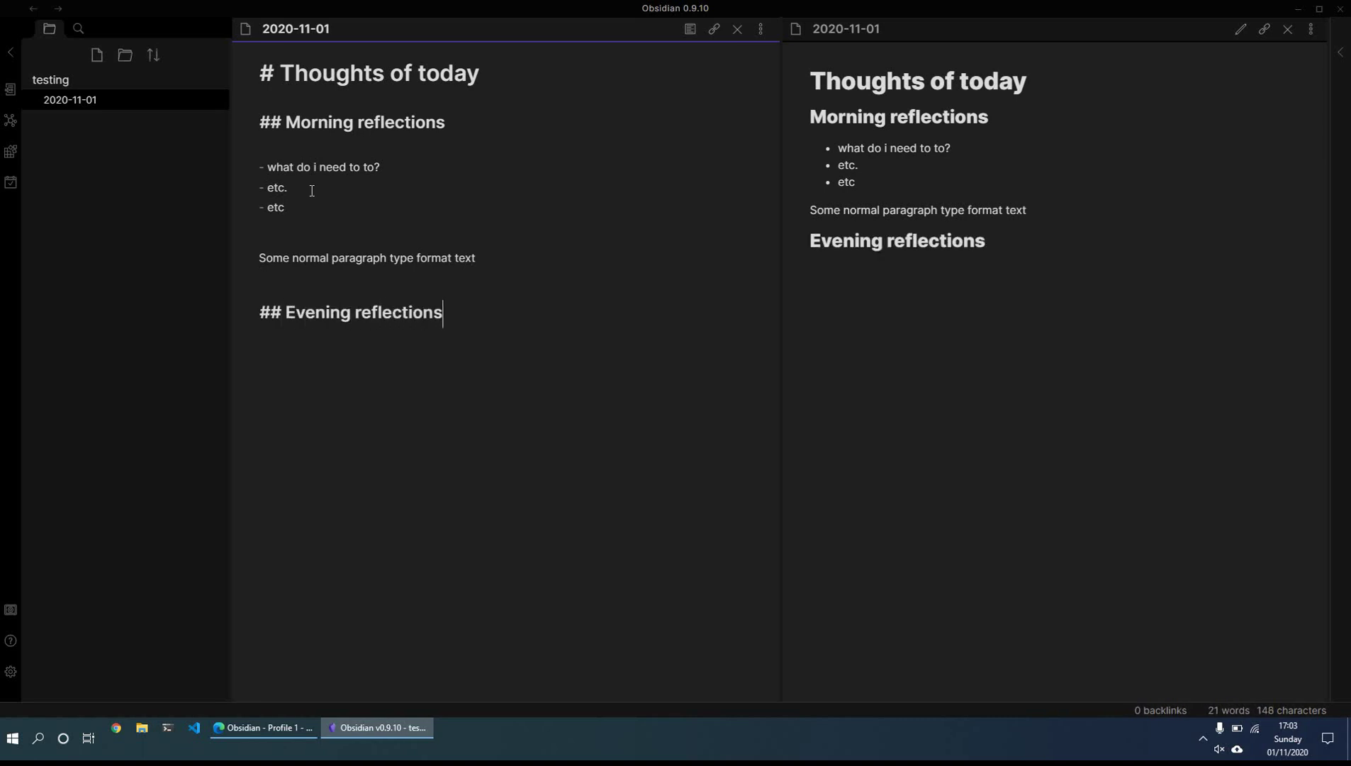
key("Return")
key("Return")
type("somet")
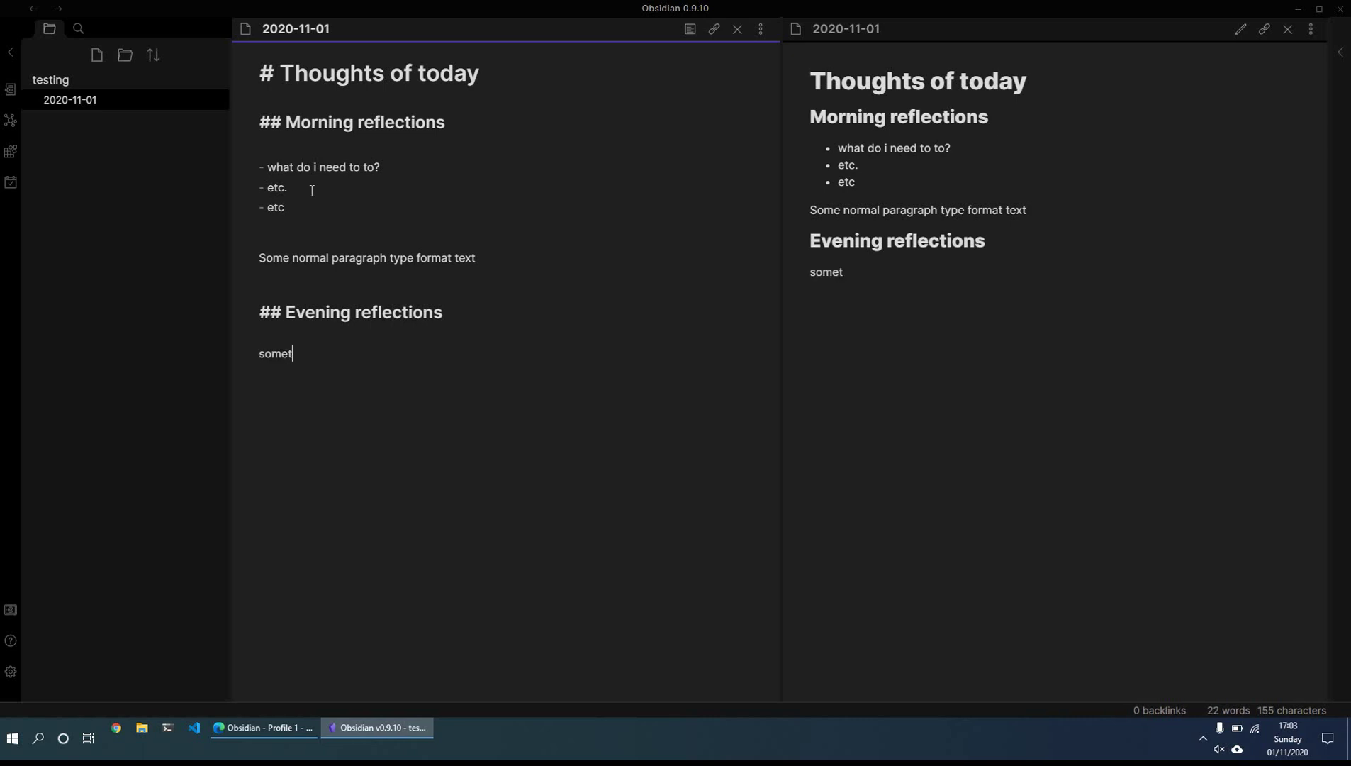
key("BackSpace")
type(" thoughts of the day")
Step: Select and deselect text in the editor and in the rendered preview
left_click(548, 308)
left_click_drag(506, 390, 307, 65)
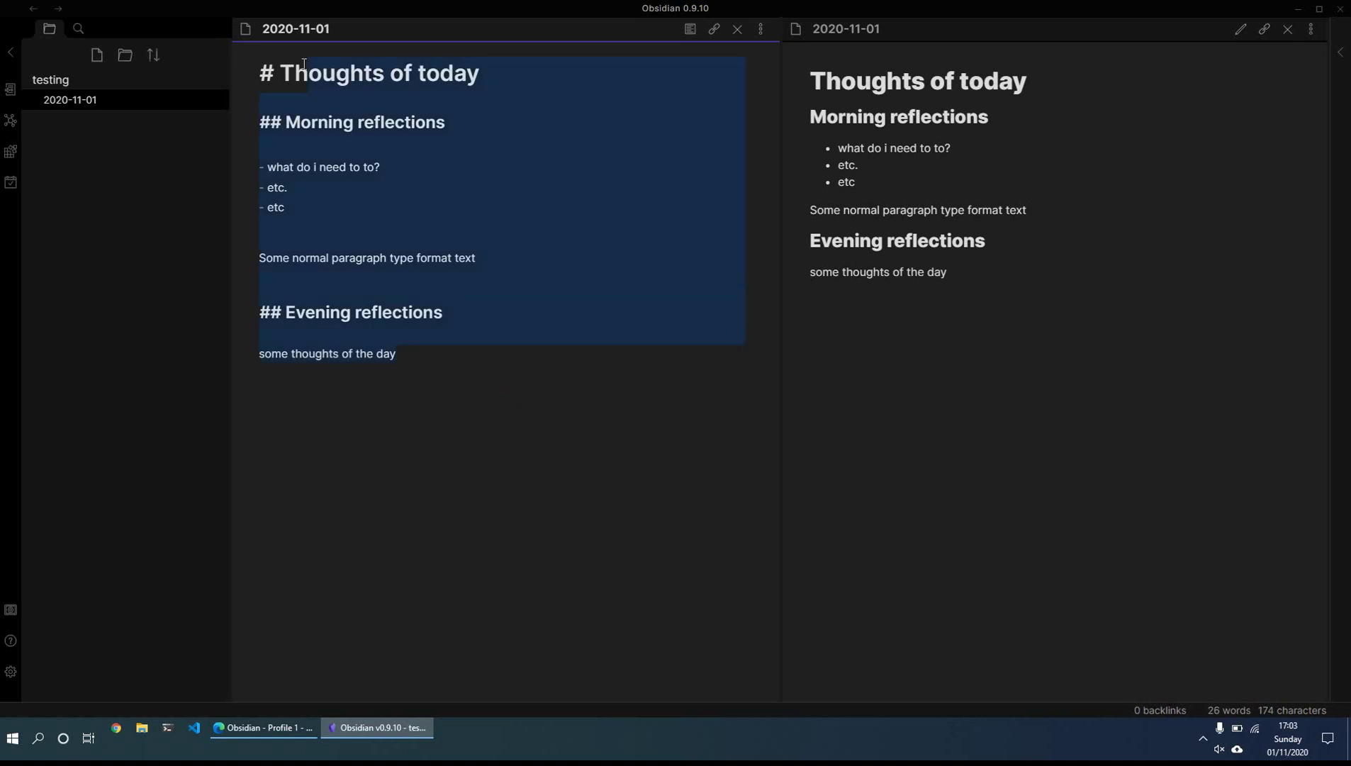
left_click(297, 65)
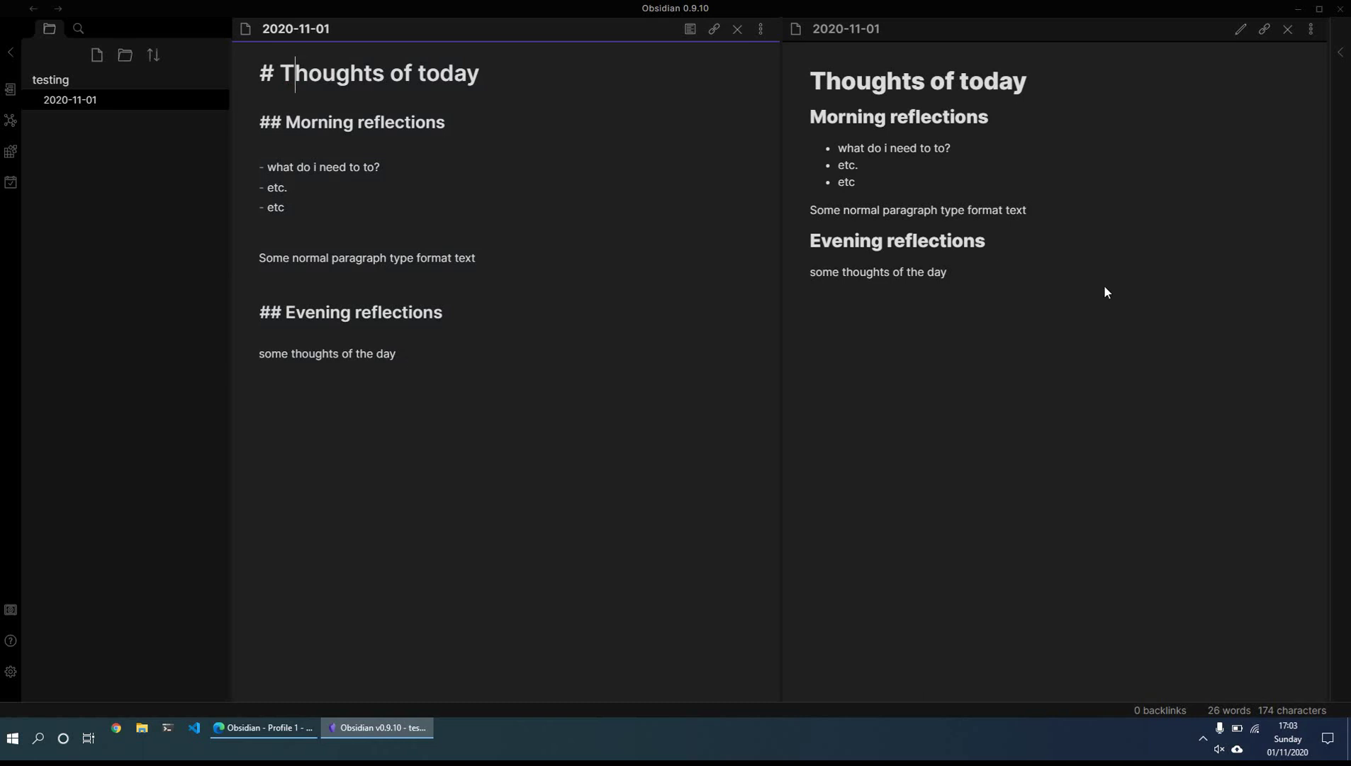
left_click_drag(1037, 284, 877, 125)
left_click(1008, 282)
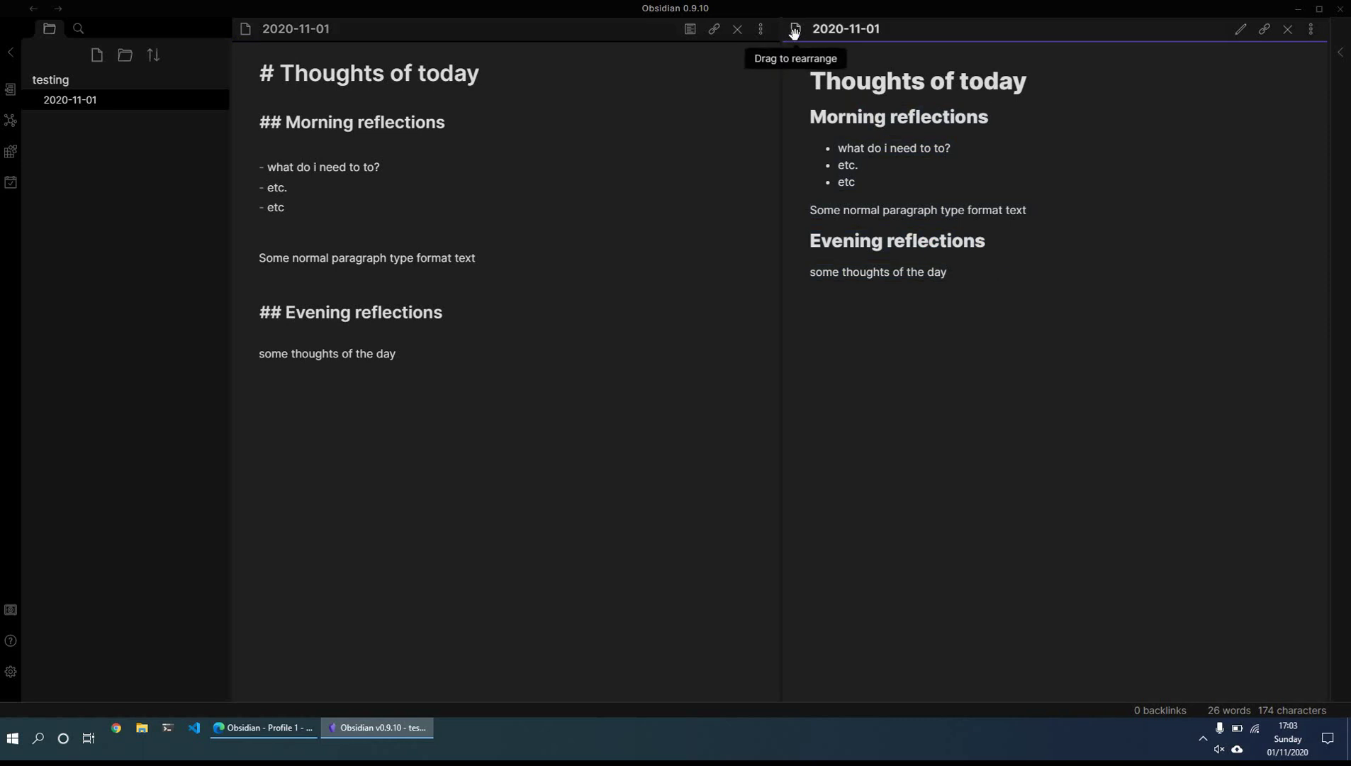
Step: Stack the preview pane below the editor
left_click_drag(792, 27, 595, 569)
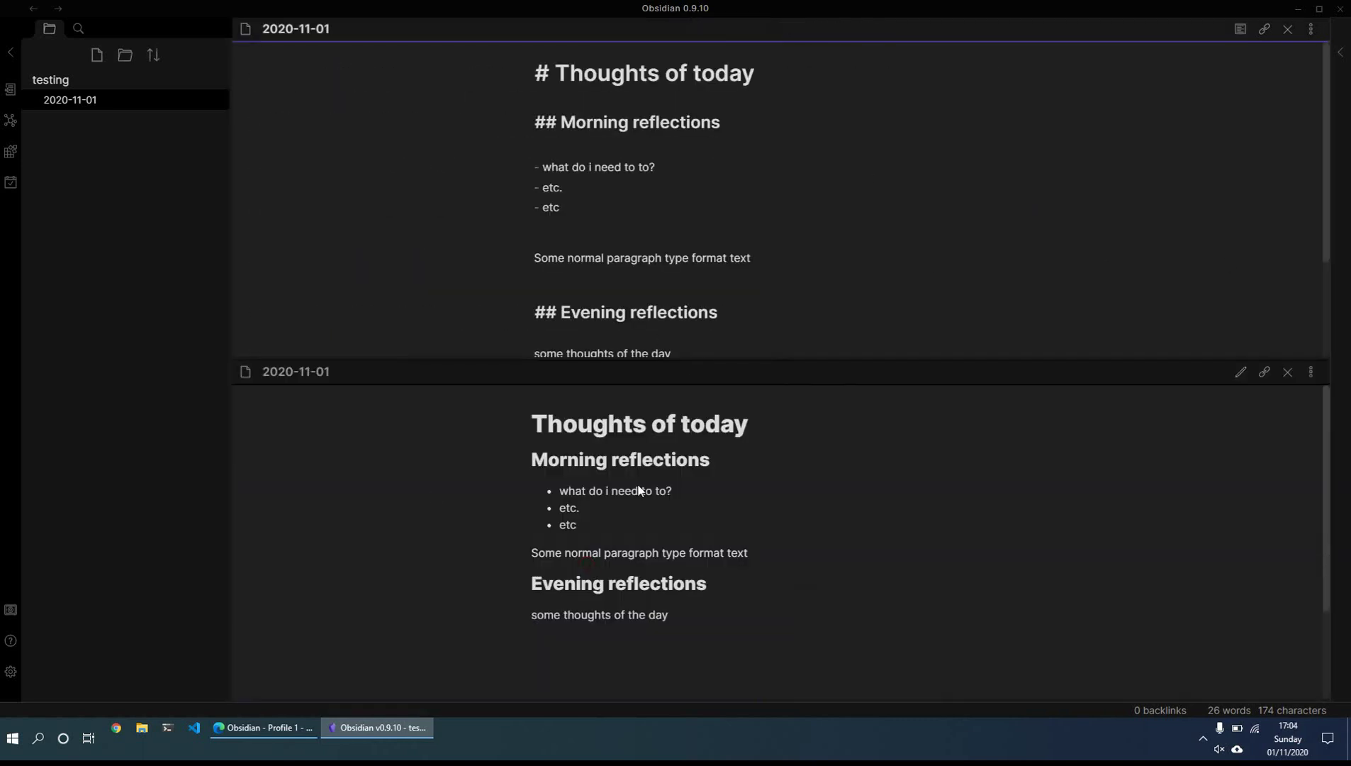
scroll(762, 260, "down", 2)
scroll(760, 262, "up", 2)
scroll(724, 249, "down", 1)
scroll(723, 249, "down", 1)
scroll(654, 516, "up", 2)
scroll(697, 251, "down", 2)
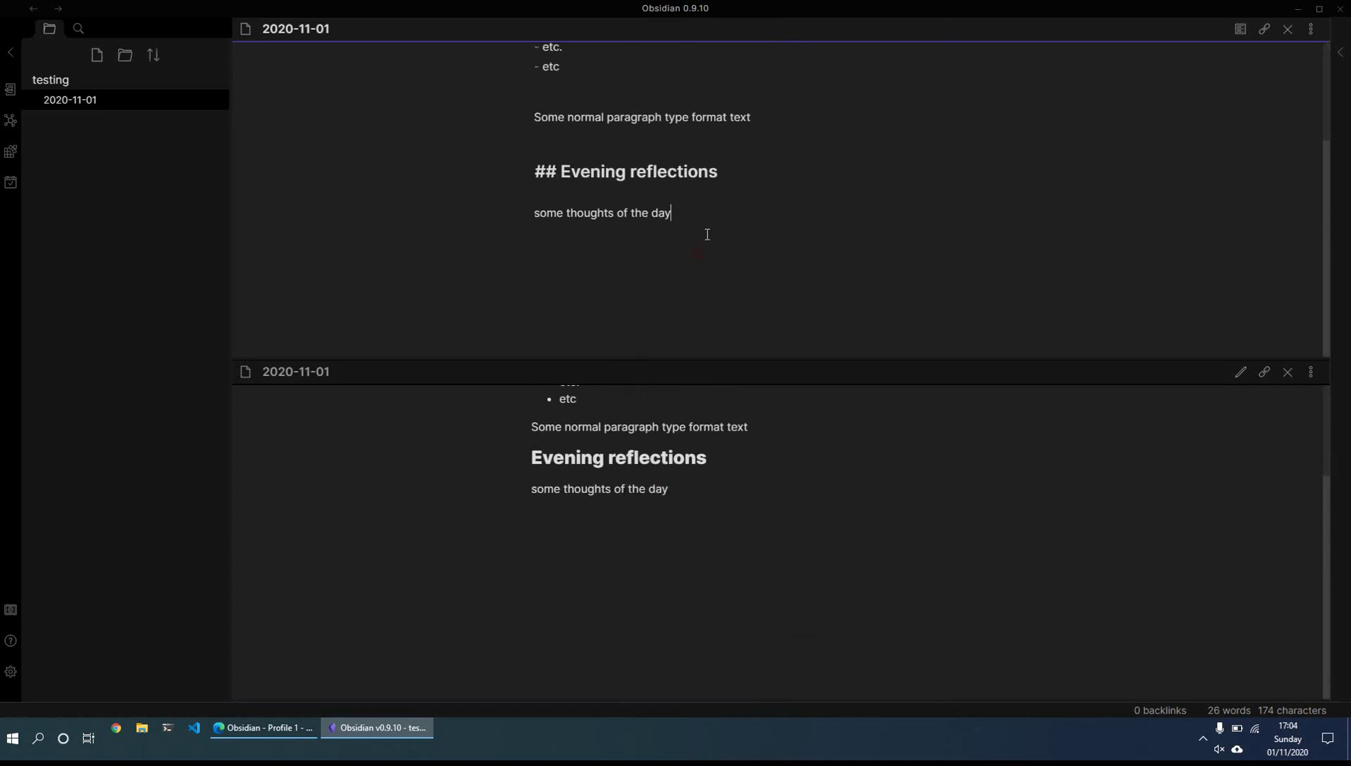
Step: Add 'Add some more text' after the evening thoughts and move the preview back beside the editor
left_click(708, 234)
key("Return")
type("Add oms")
key("BackSpace")
key("BackSpace")
key("BackSpace")
type("some ")
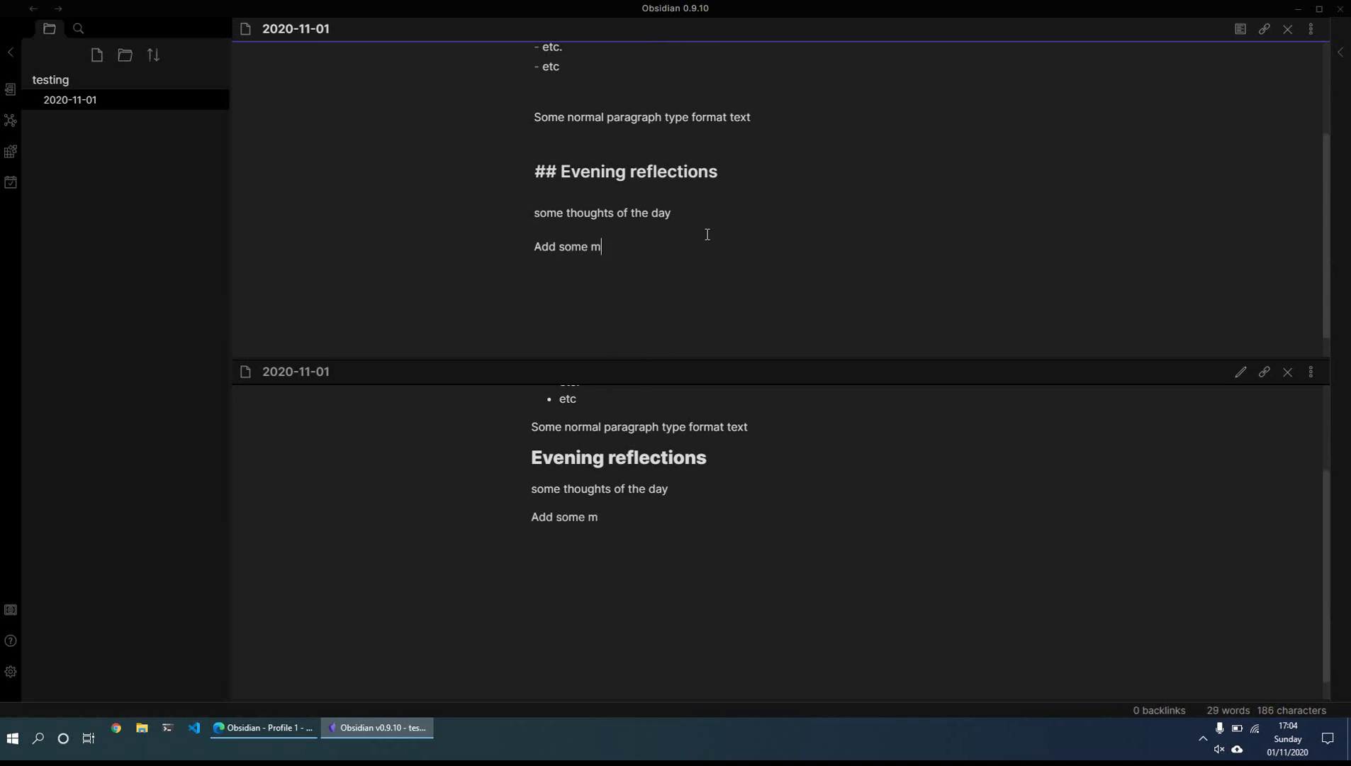
type("more text")
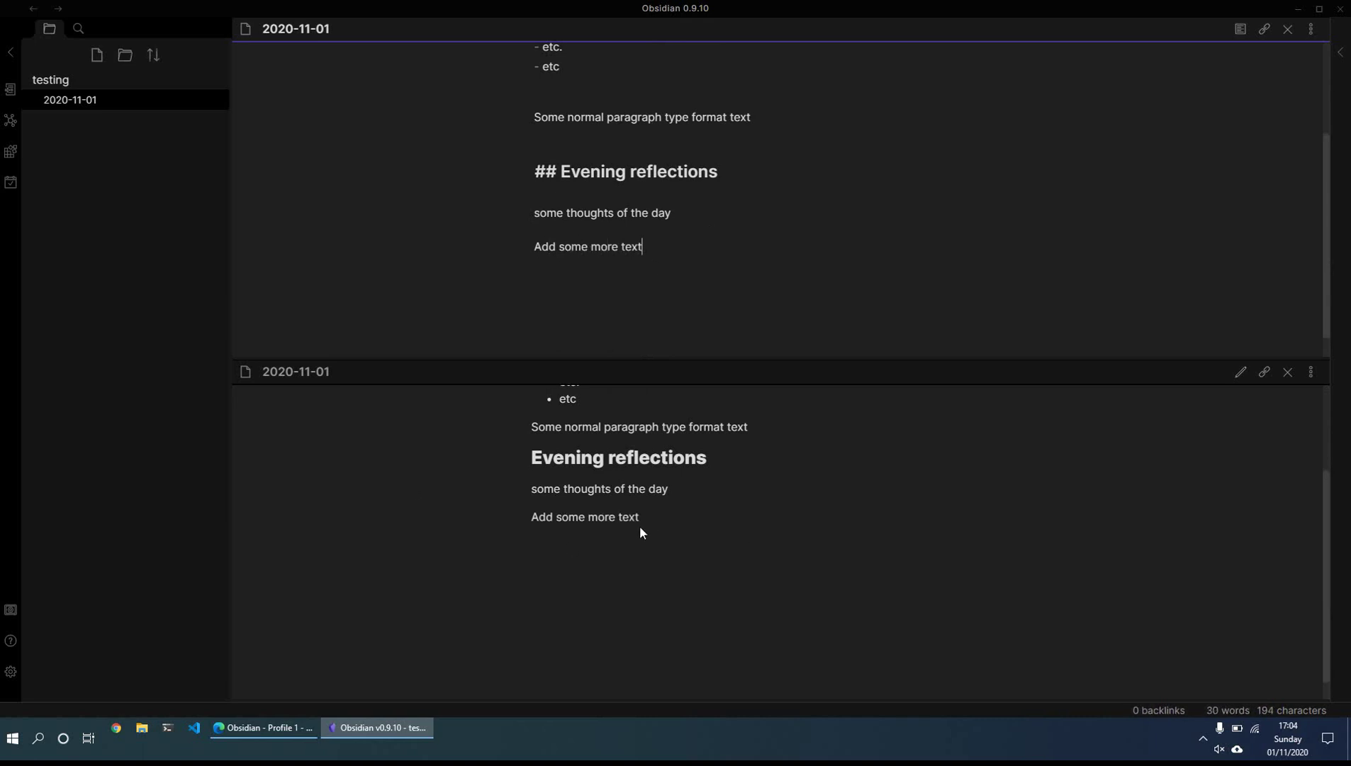
scroll(640, 527, "up", 3)
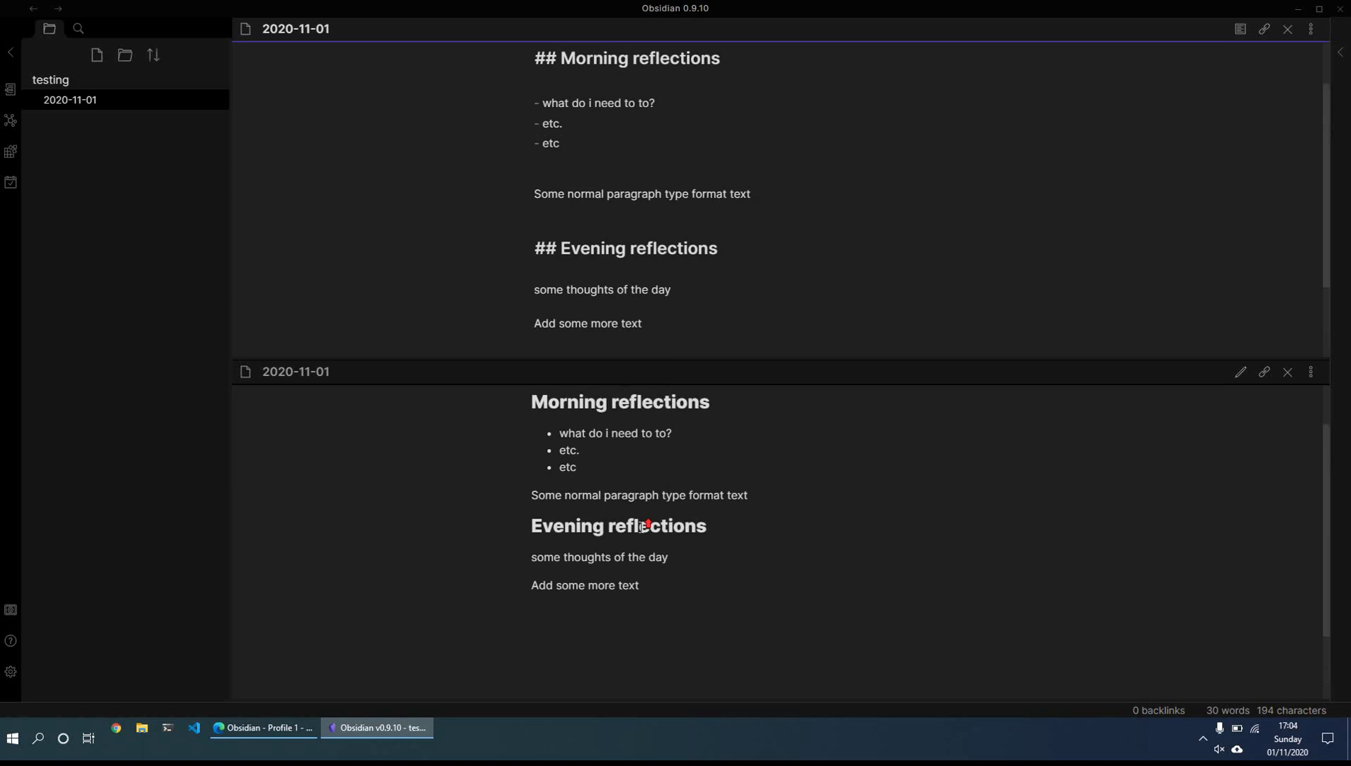
left_click_drag(255, 378, 1163, 308)
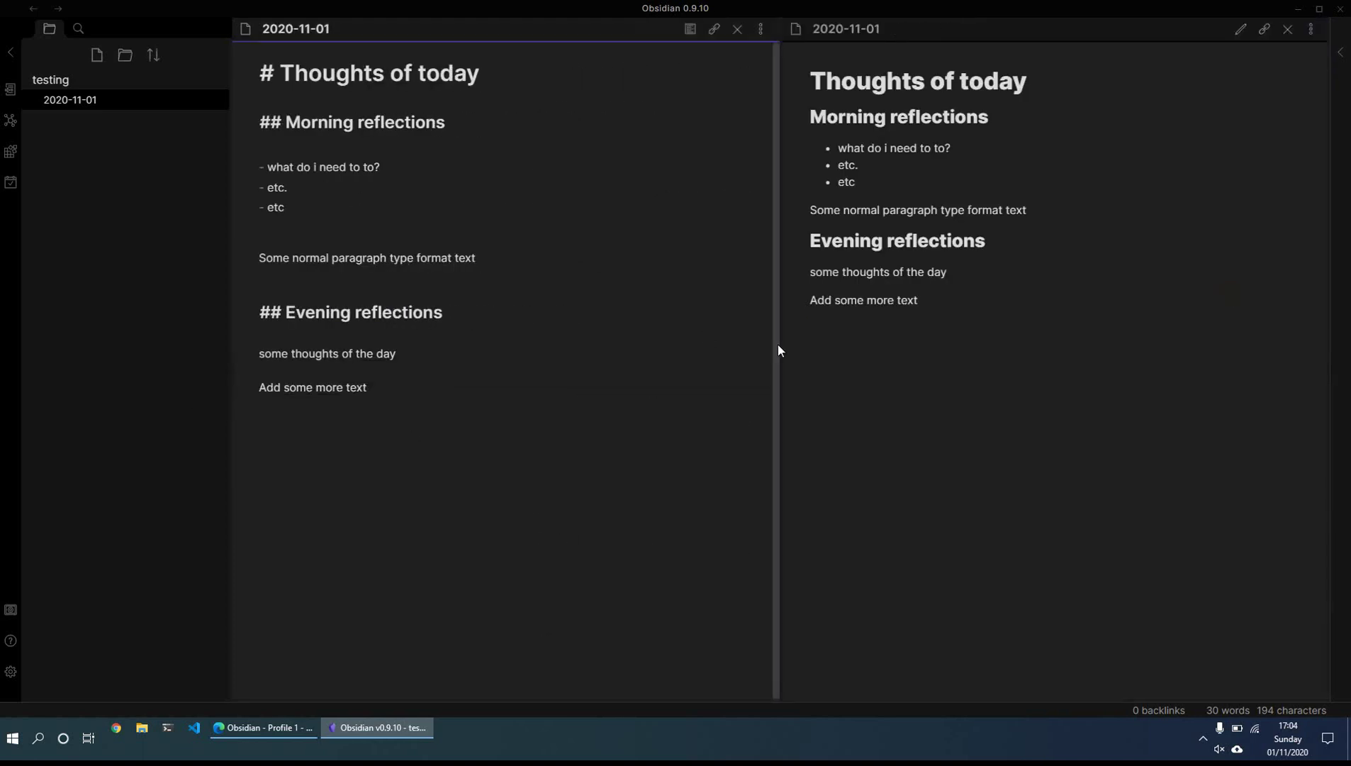
Step: Show the note's heading outline in the right sidebar
left_click(1343, 54)
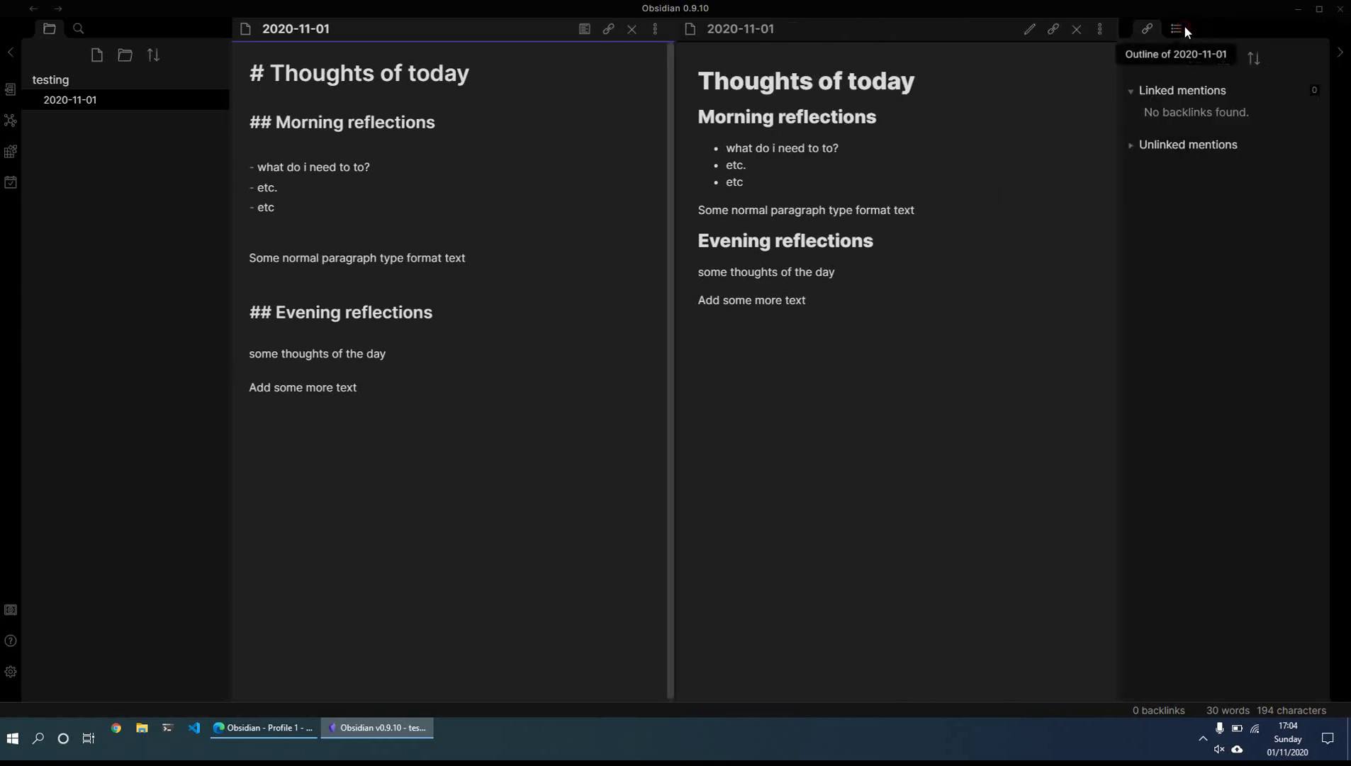
left_click(1178, 28)
left_click(1198, 102)
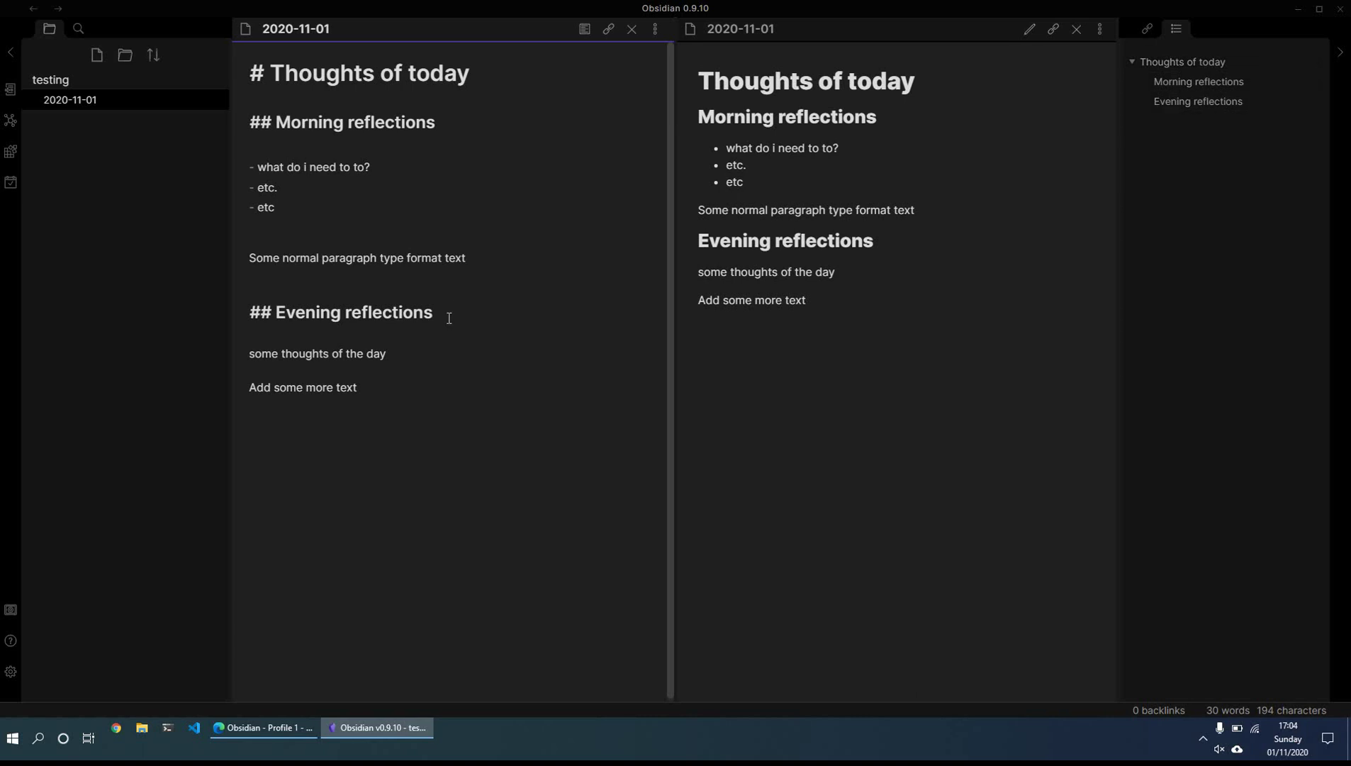
Step: Add '### heading 3 for example' at the end and '### morning 2 reflectons' above Evening reflections
left_click(454, 387)
key("Return")
key("Return")
type("### heading 3 for example")
key("Return")
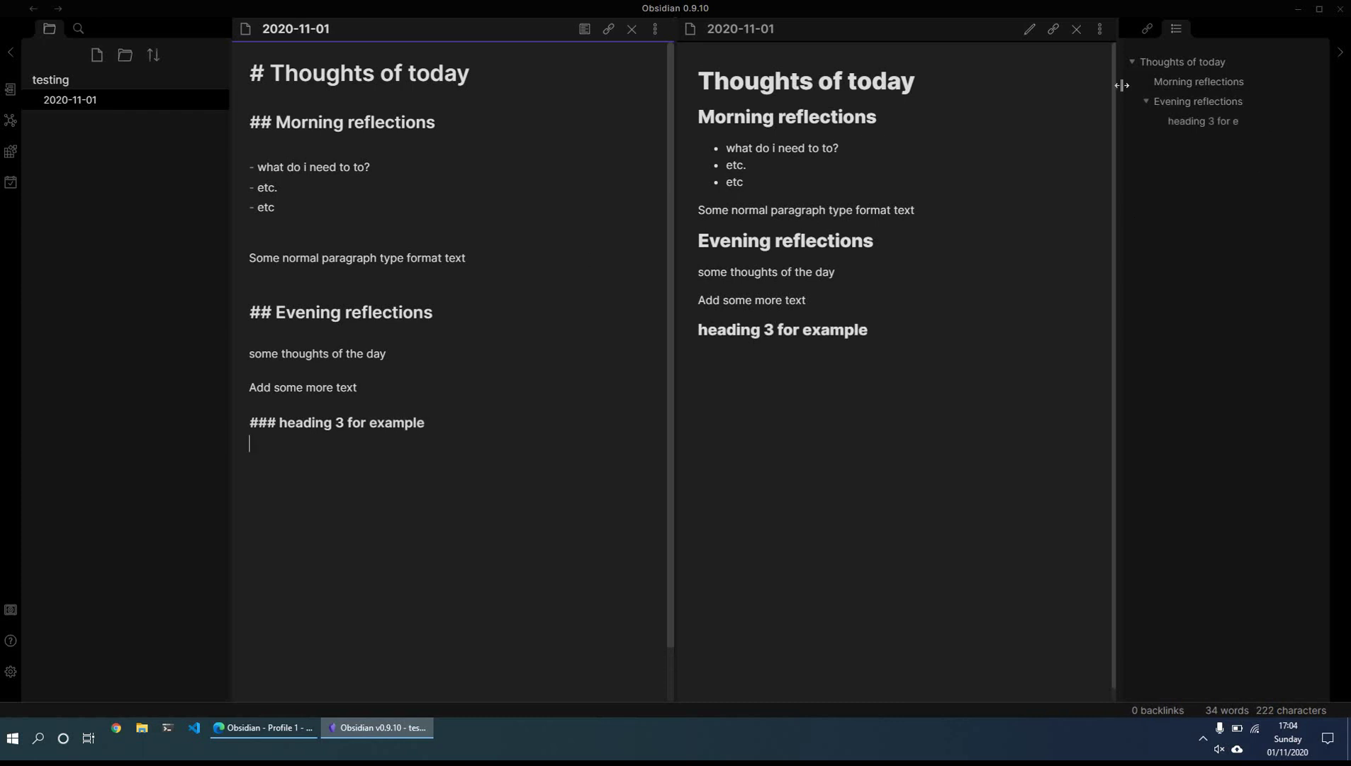
left_click(350, 285)
key("Return")
key("Up")
type("##")
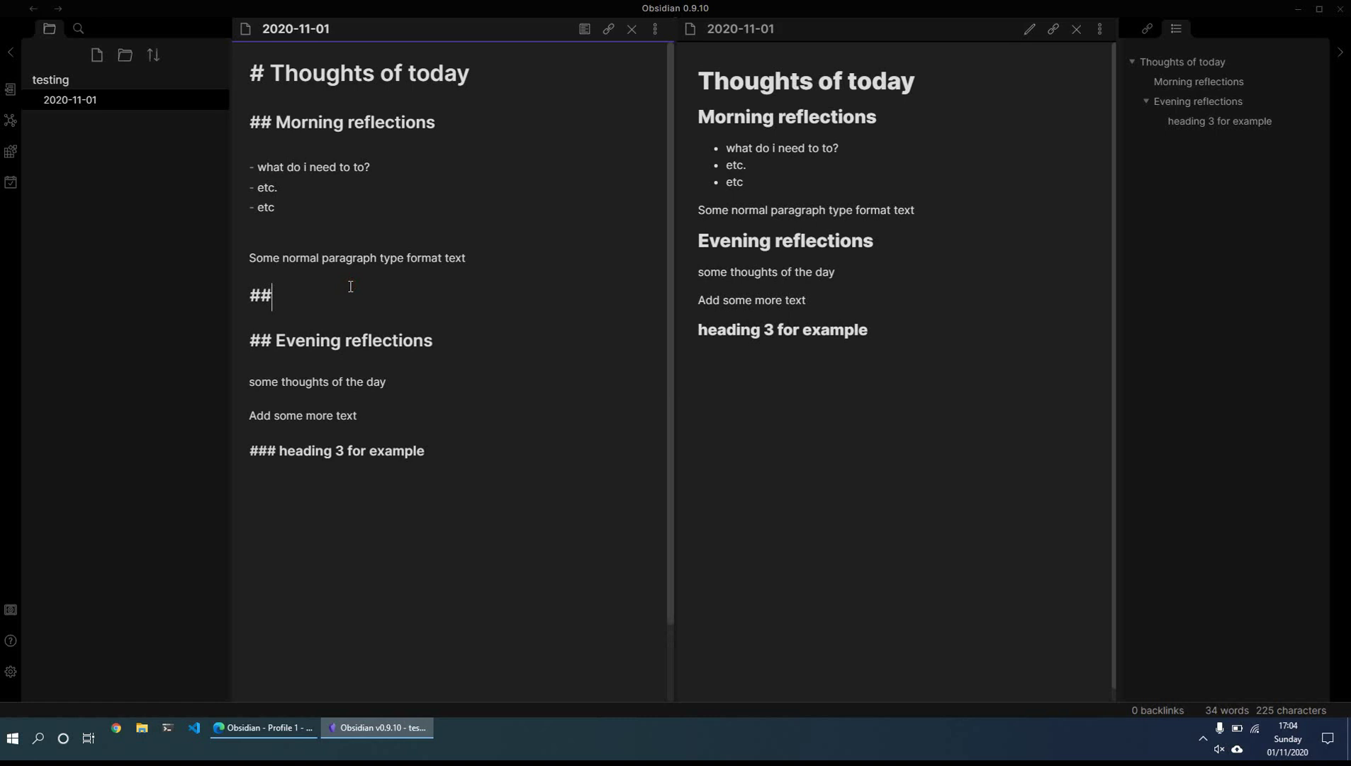
type("# ")
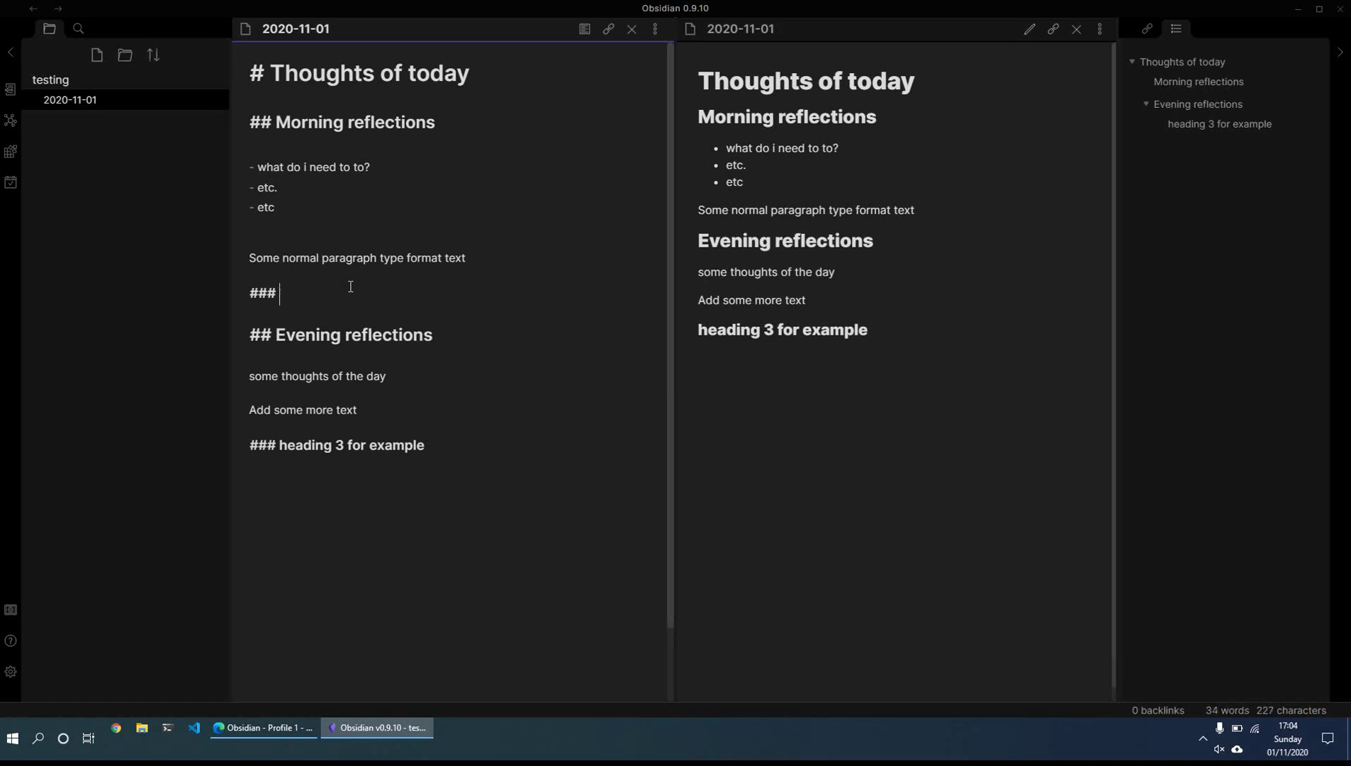
type("morning 2 reflectons")
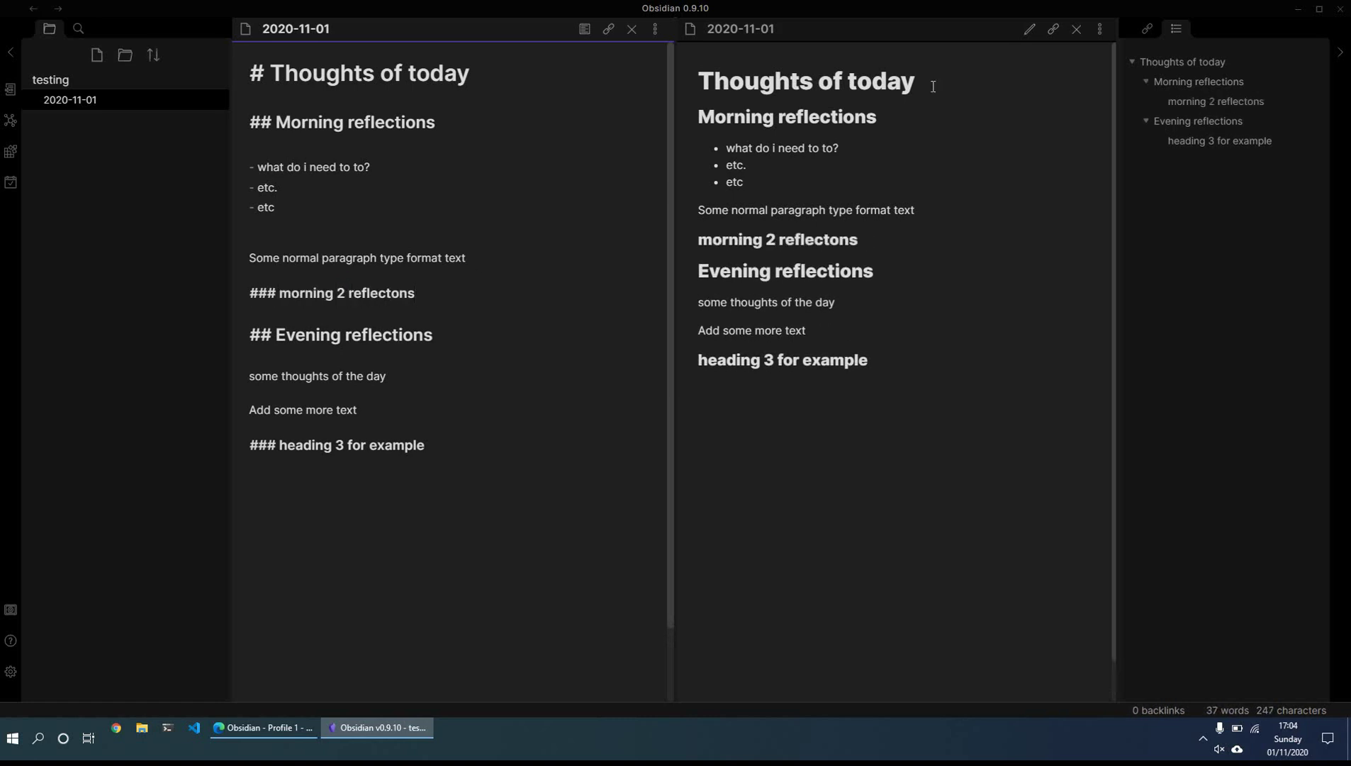
Step: Jump between headings via the outline, then place the caret below the last heading
left_click(1198, 83)
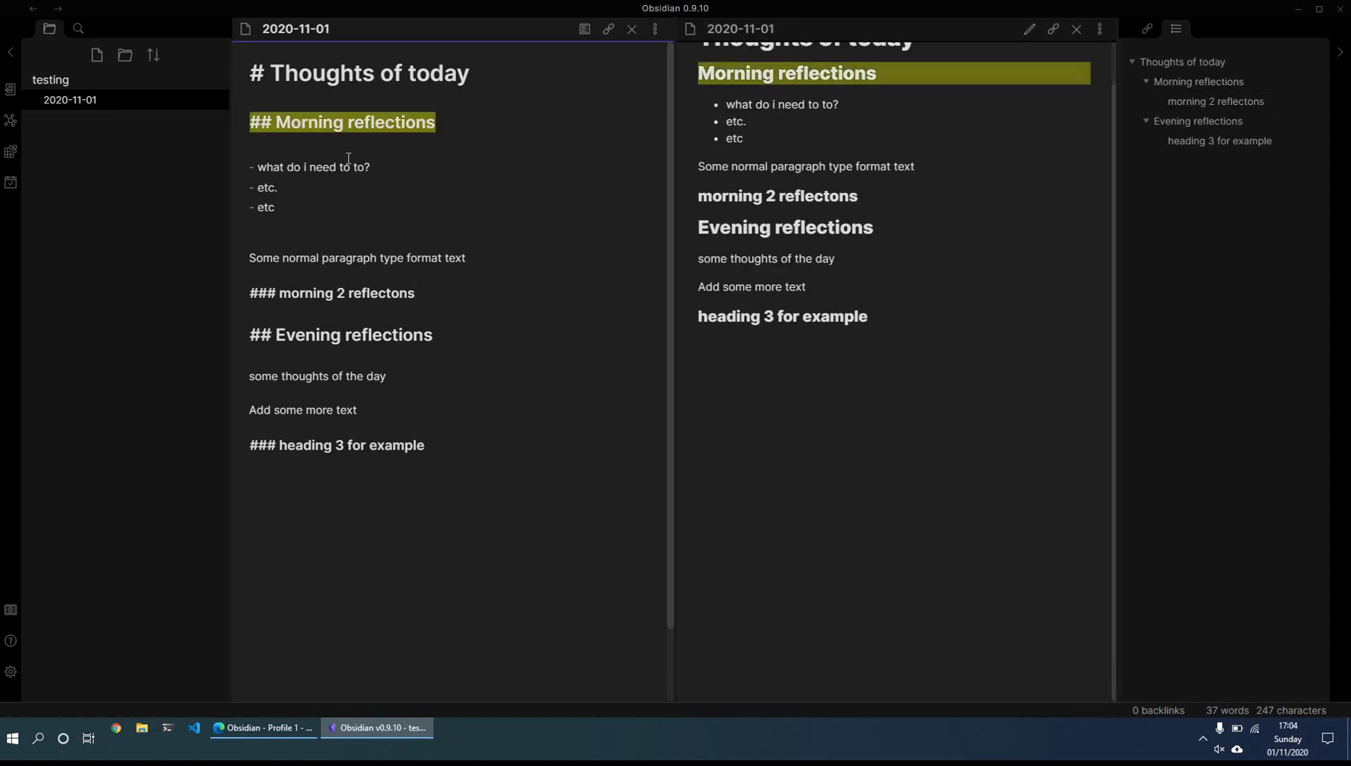
left_click(1206, 141)
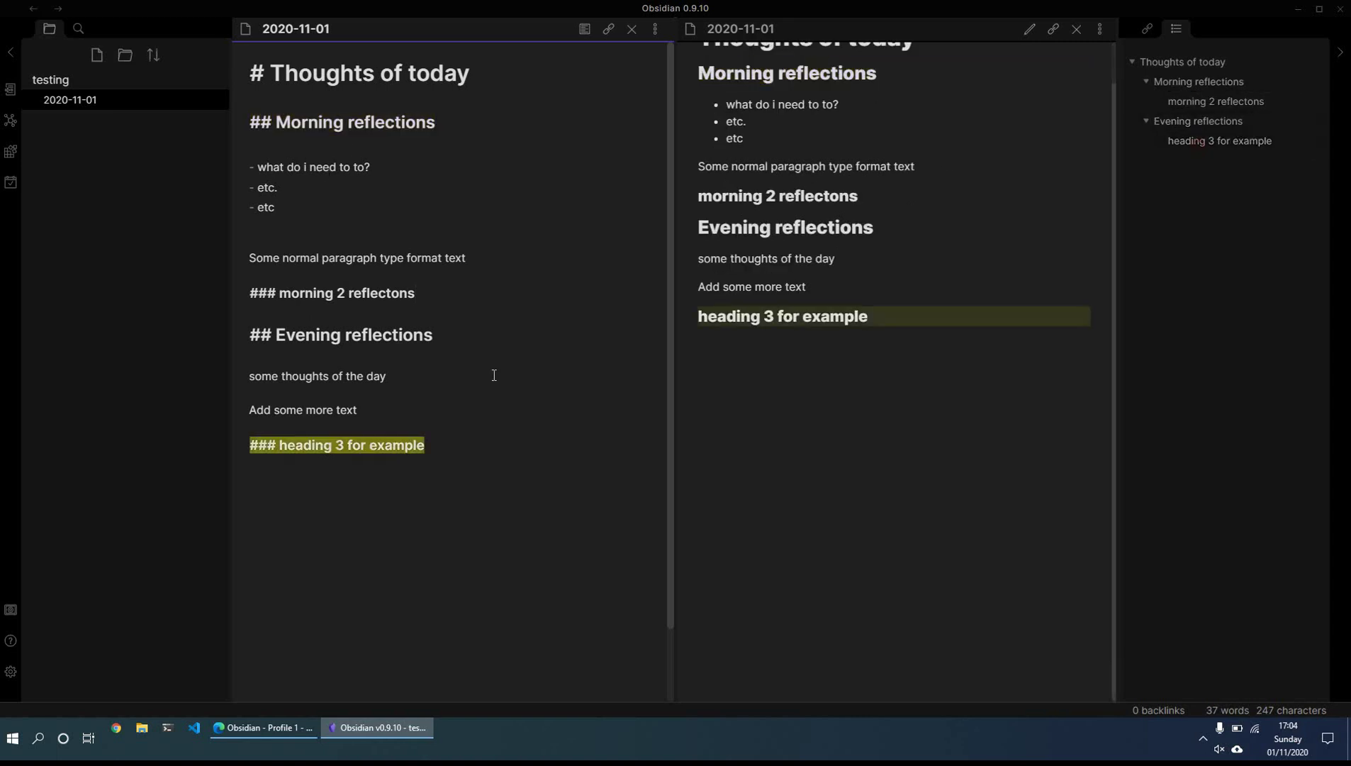
left_click(454, 478)
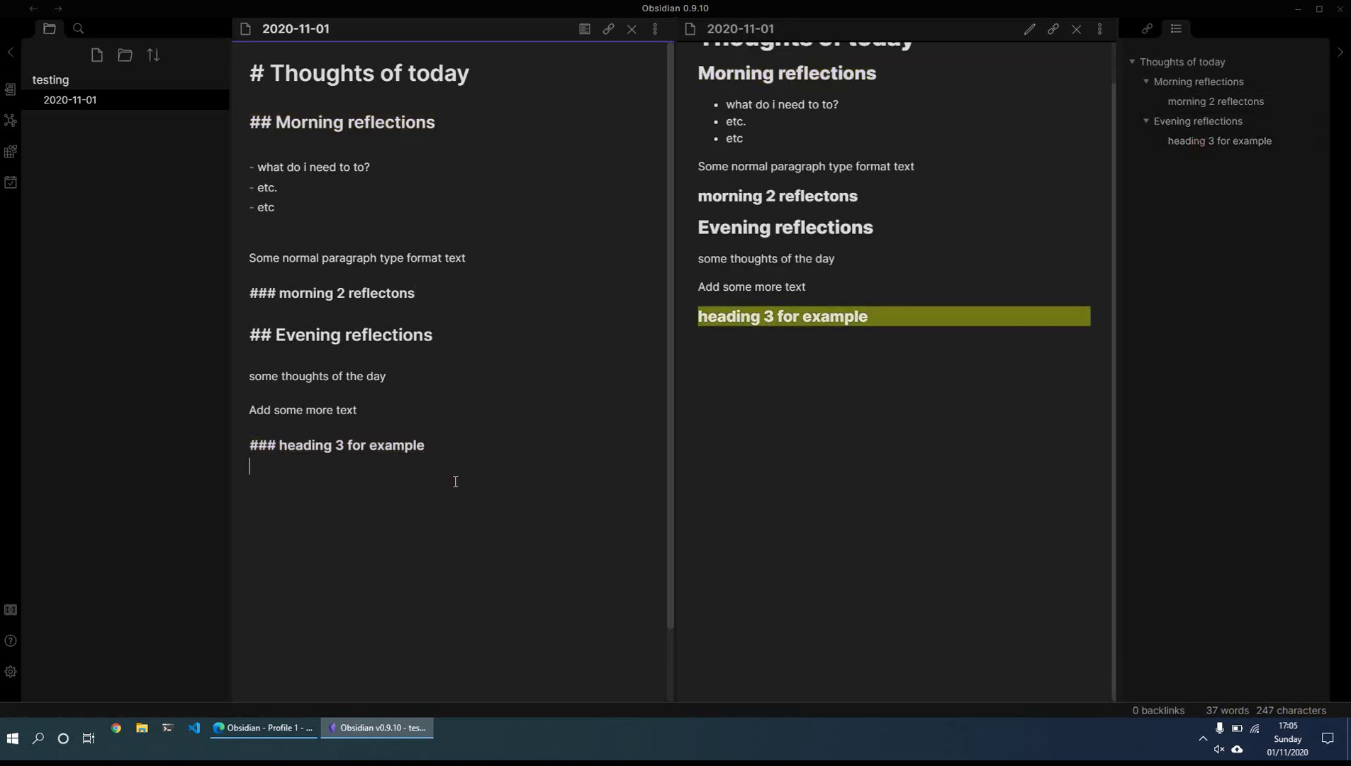
left_click(456, 481)
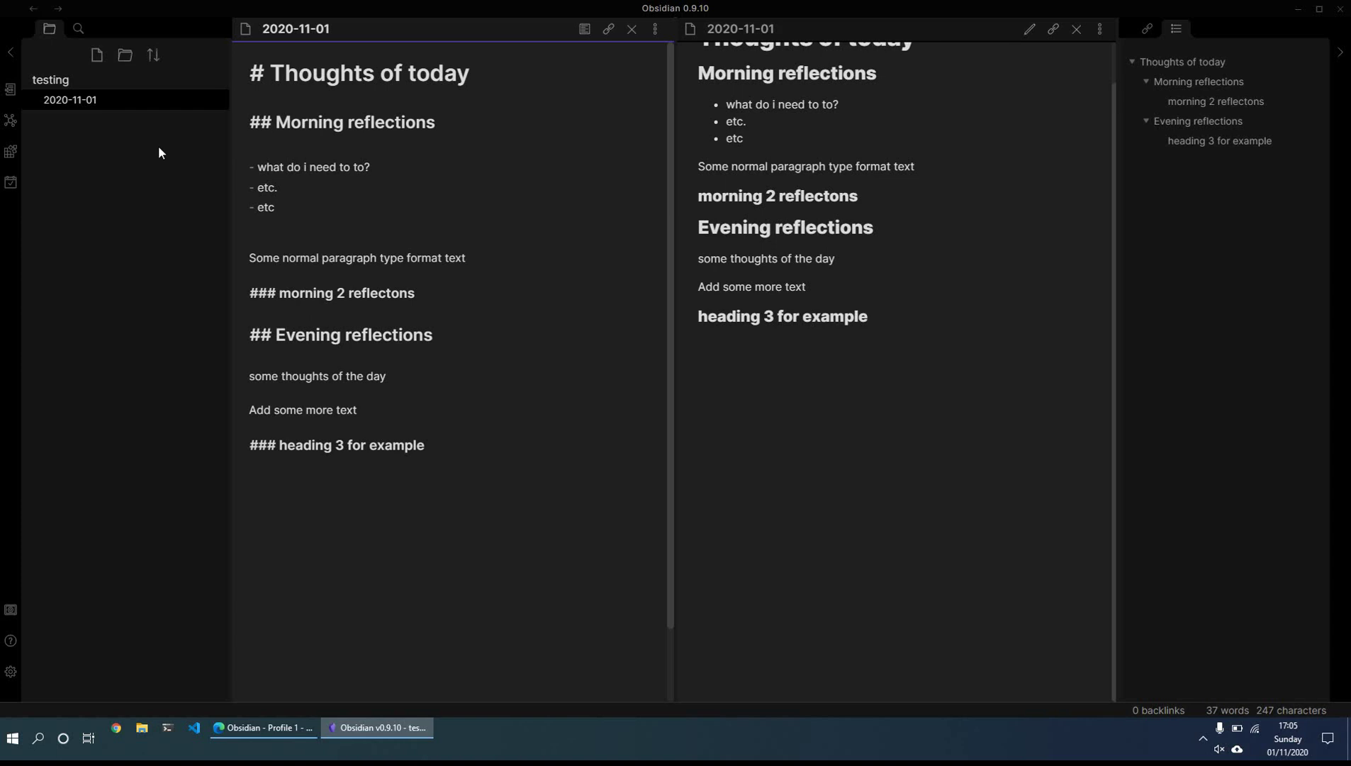
Step: Create a note named 'Test Note' with lines 'some text', 'and more', 'and more'
left_click(96, 57)
type("Test Note")
key("Return")
type("some ")
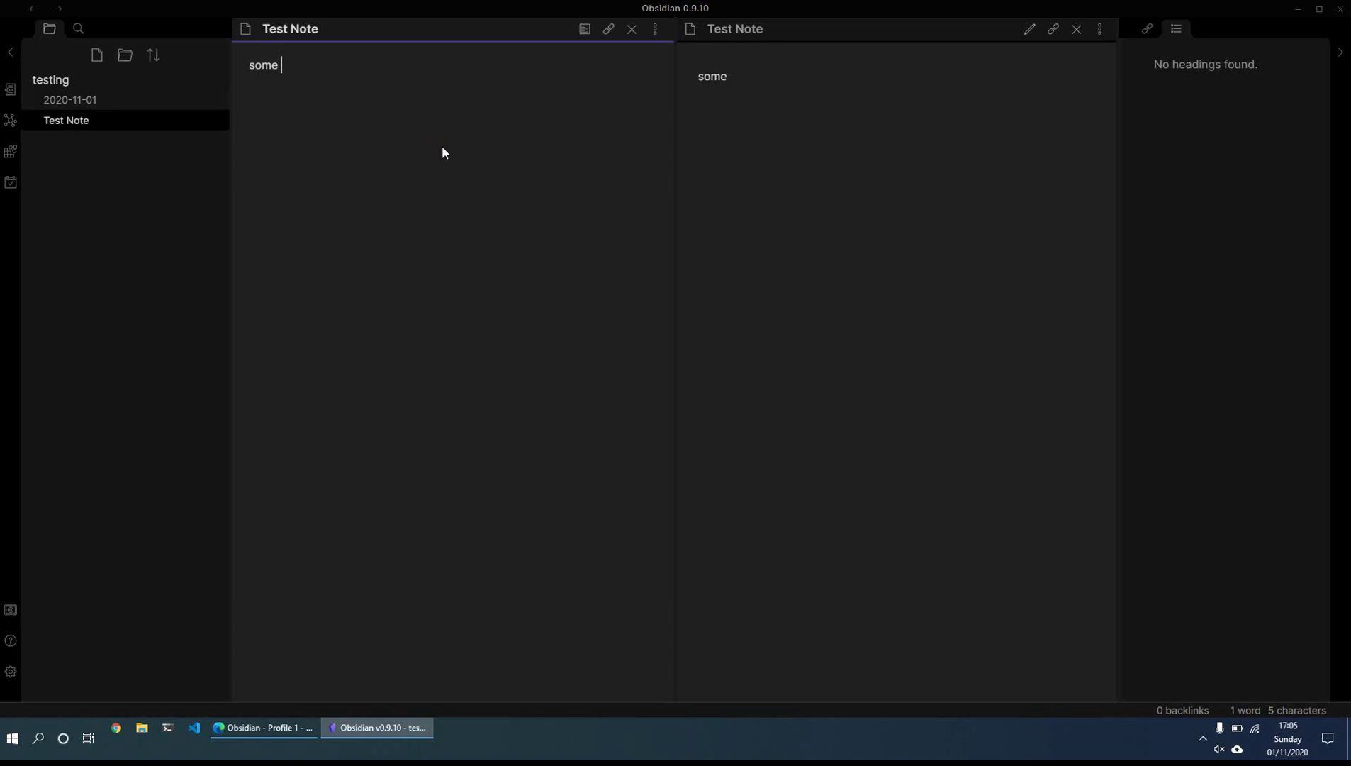
type("text")
key("Return")
type("and more")
key("Return")
type("and more")
key("Return")
key("Return")
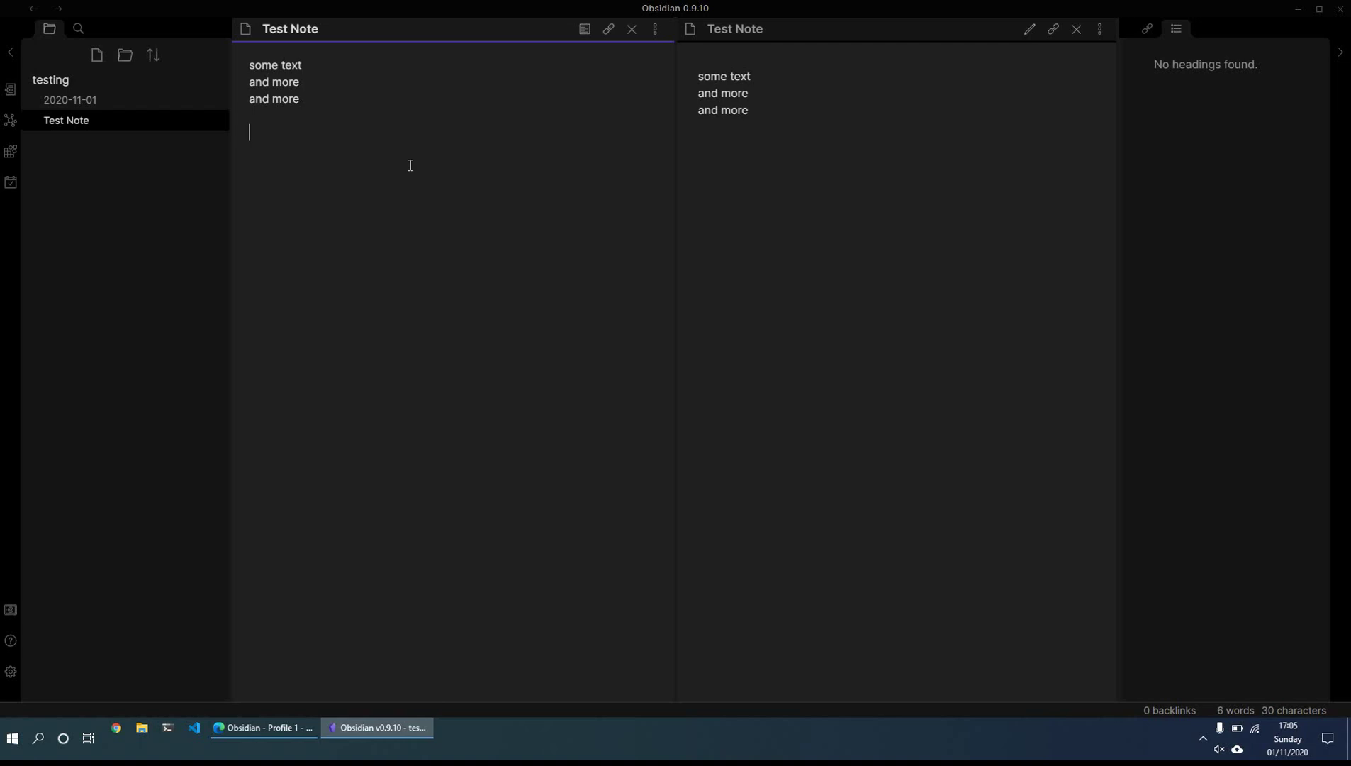
Step: In 2020-11-01, add a line 'reflect on [[book xyz]]' below the morning list
left_click(46, 99)
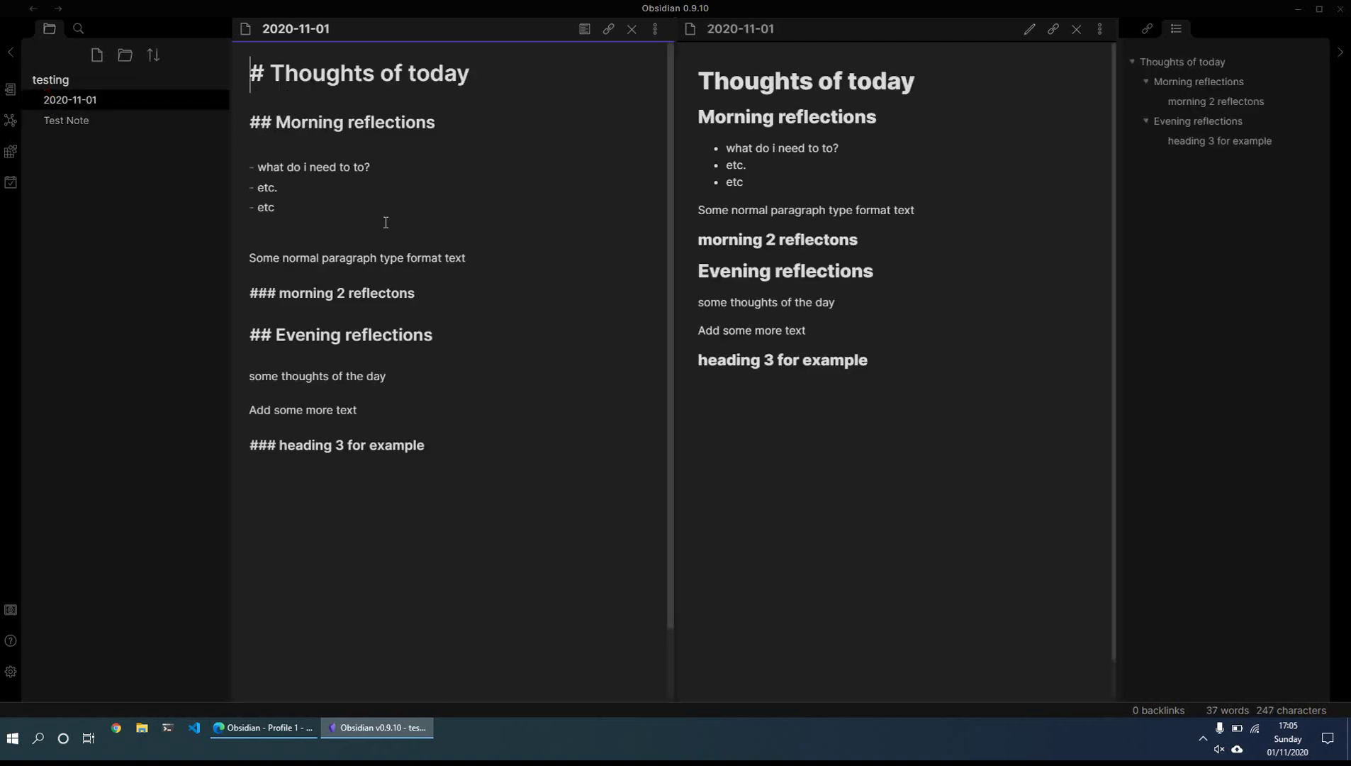
key("Return")
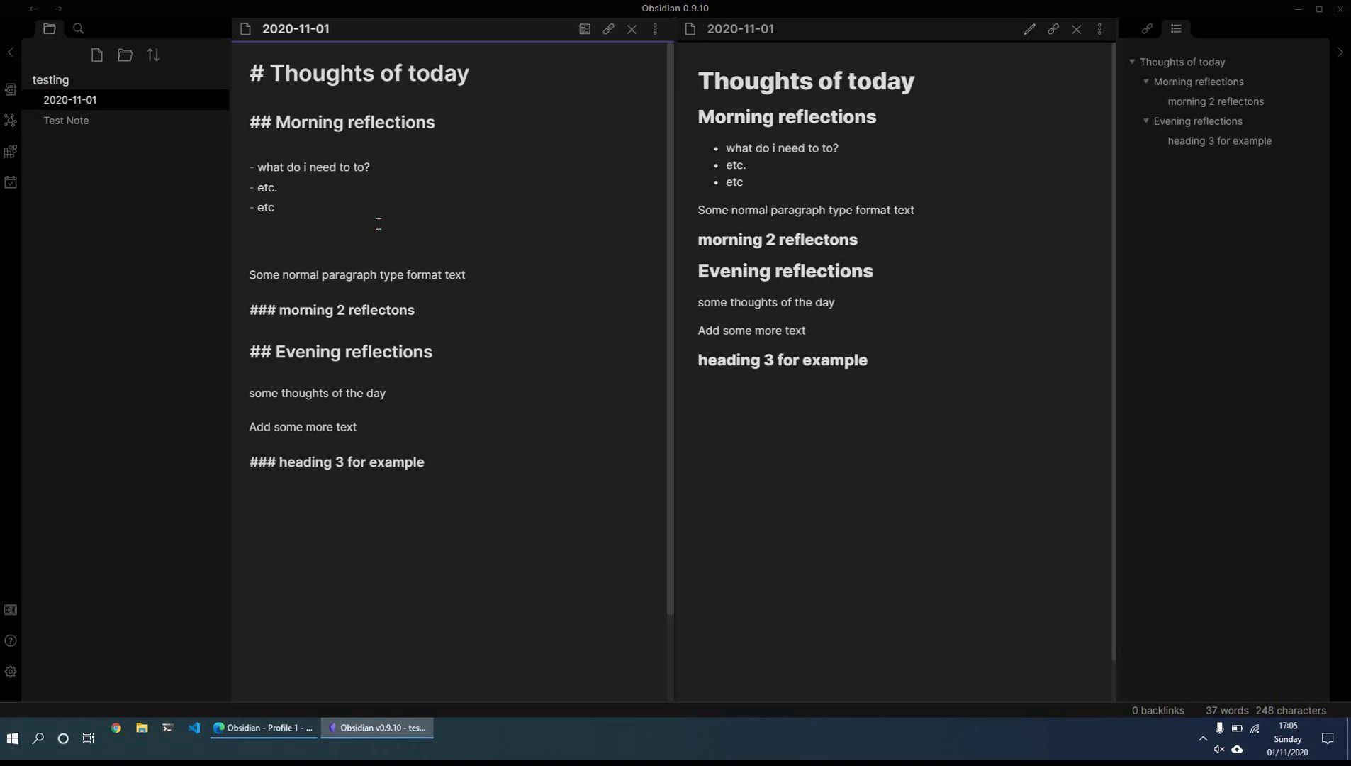
type("reflect oo")
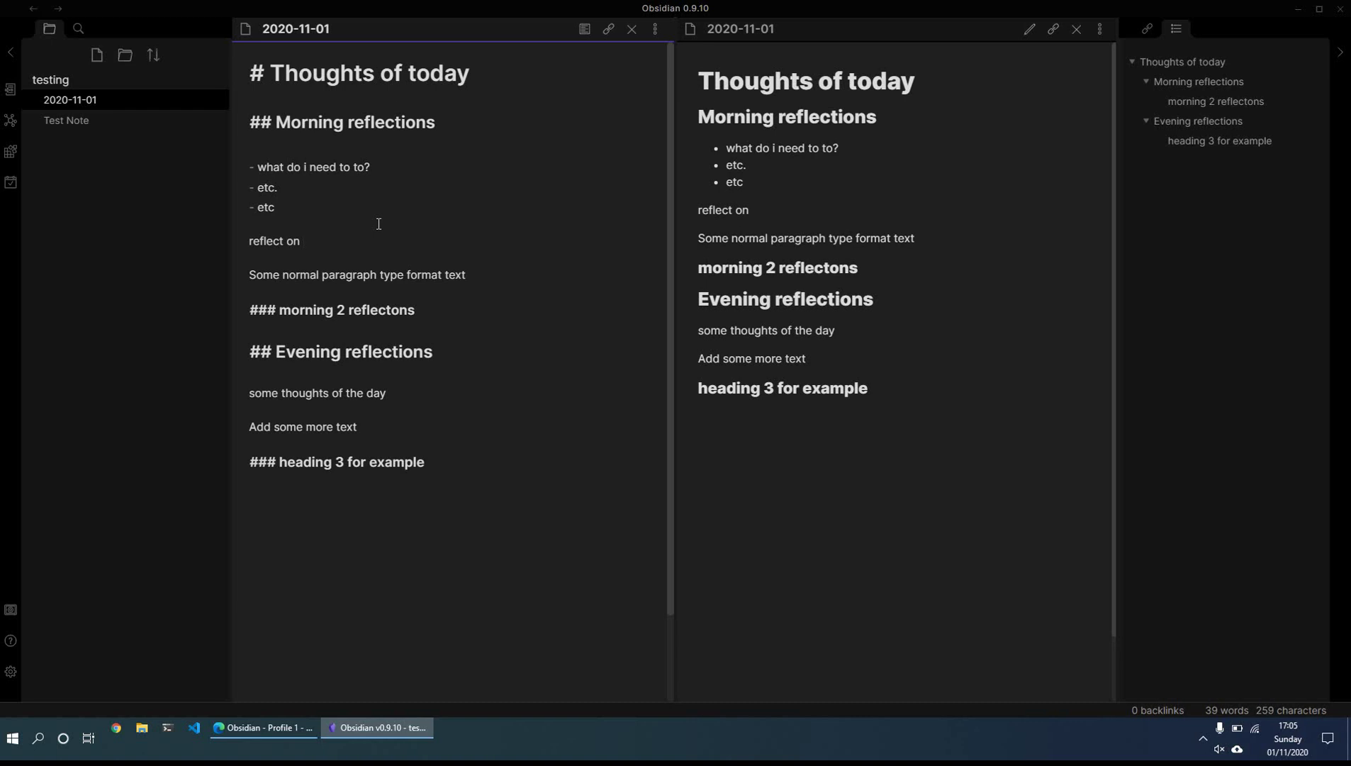
type("[[")
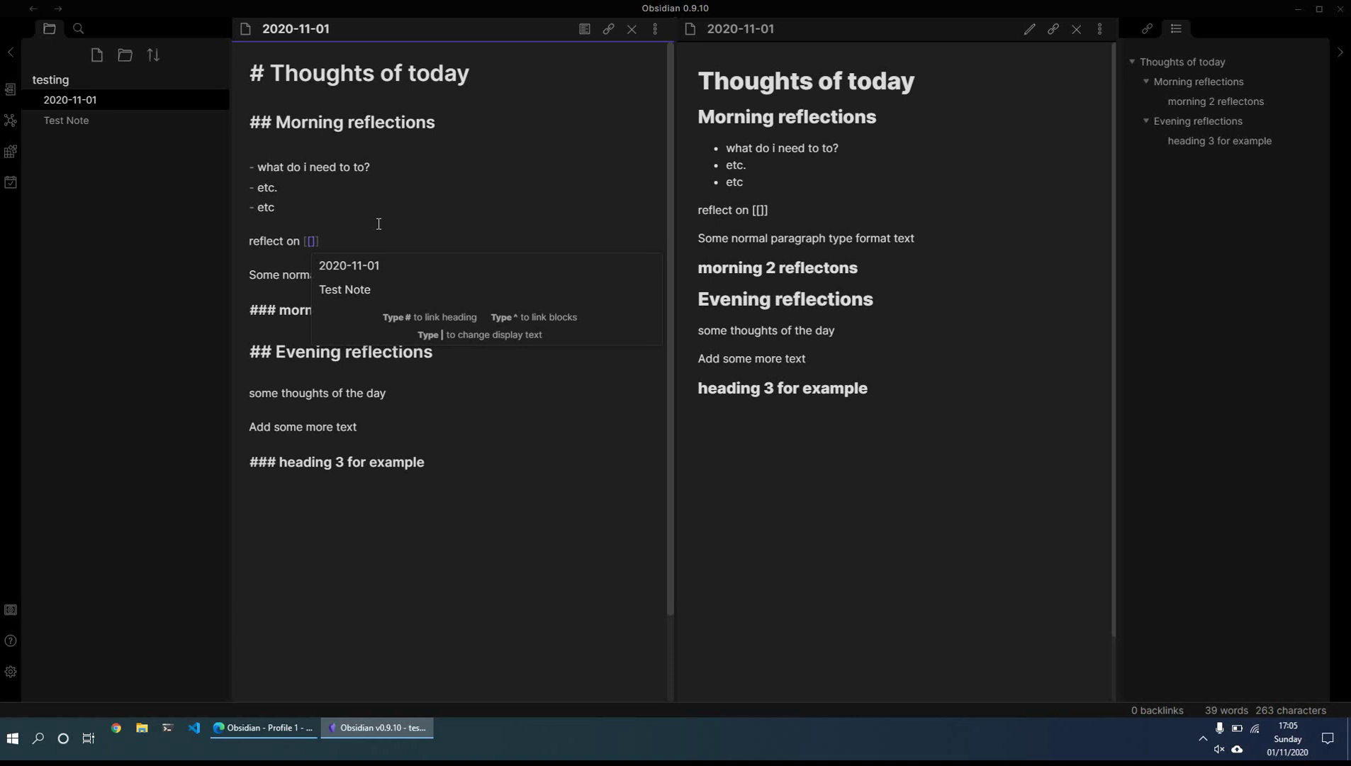
type("book x")
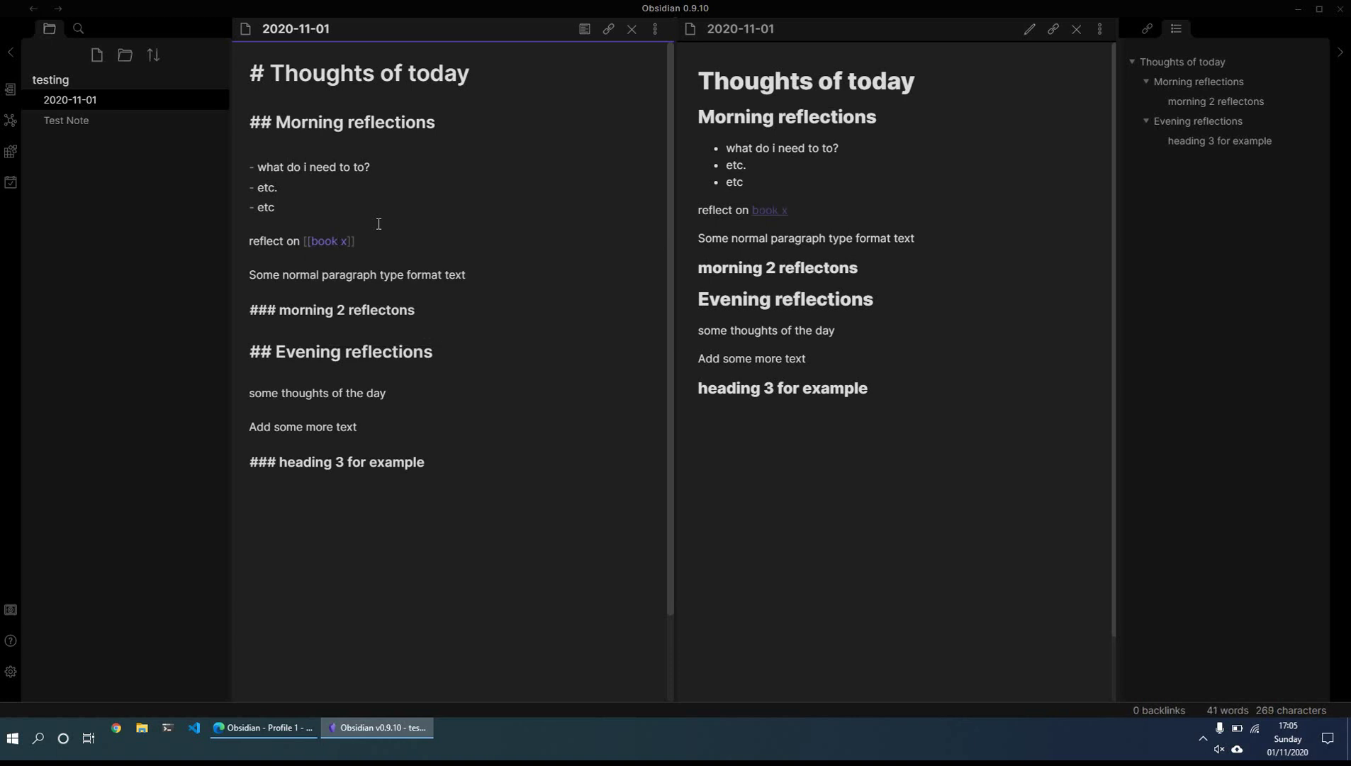
type("yz")
left_click(378, 268)
Step: Follow the book xyz link, write 'Some throughts on book xyz' there, then reopen 2020-11-01
left_click(333, 241)
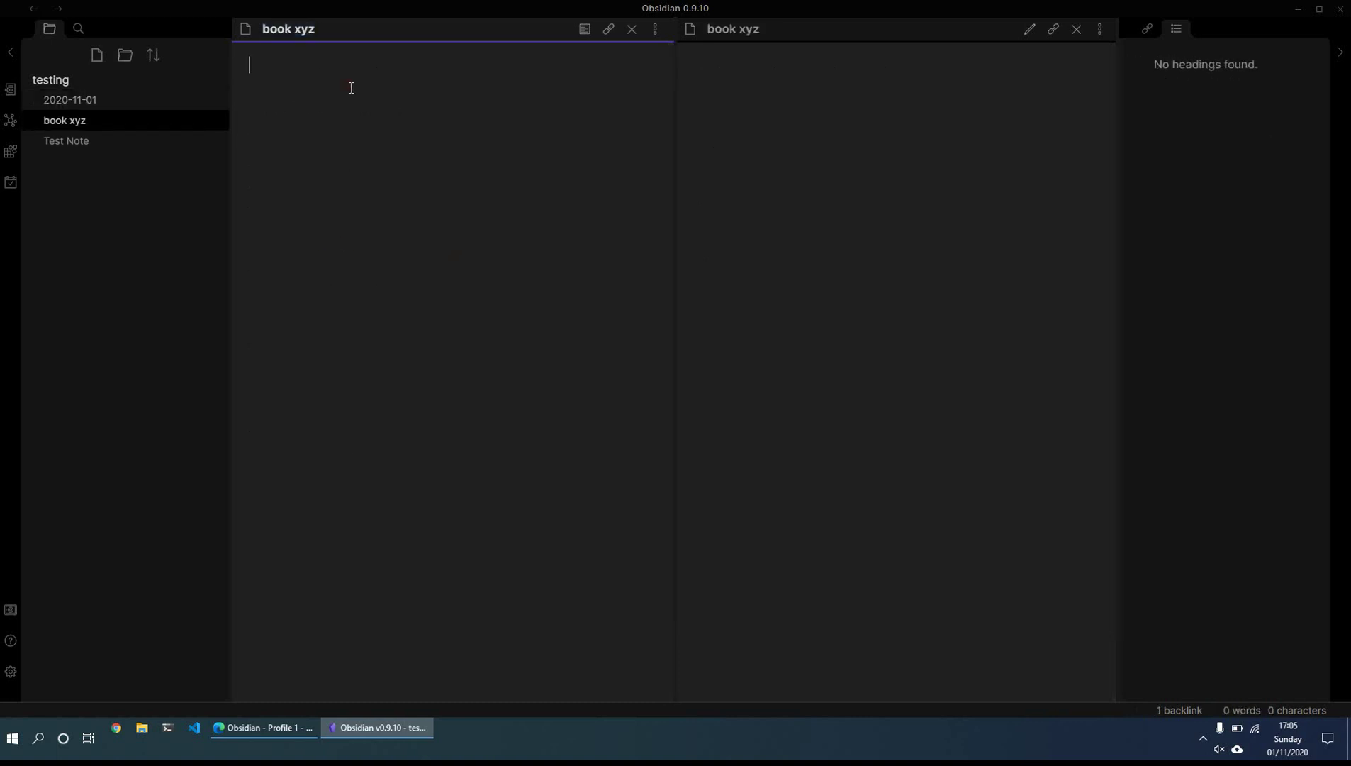
left_click(461, 97)
type("Some throughts on book xyz")
key("Return")
key("Return")
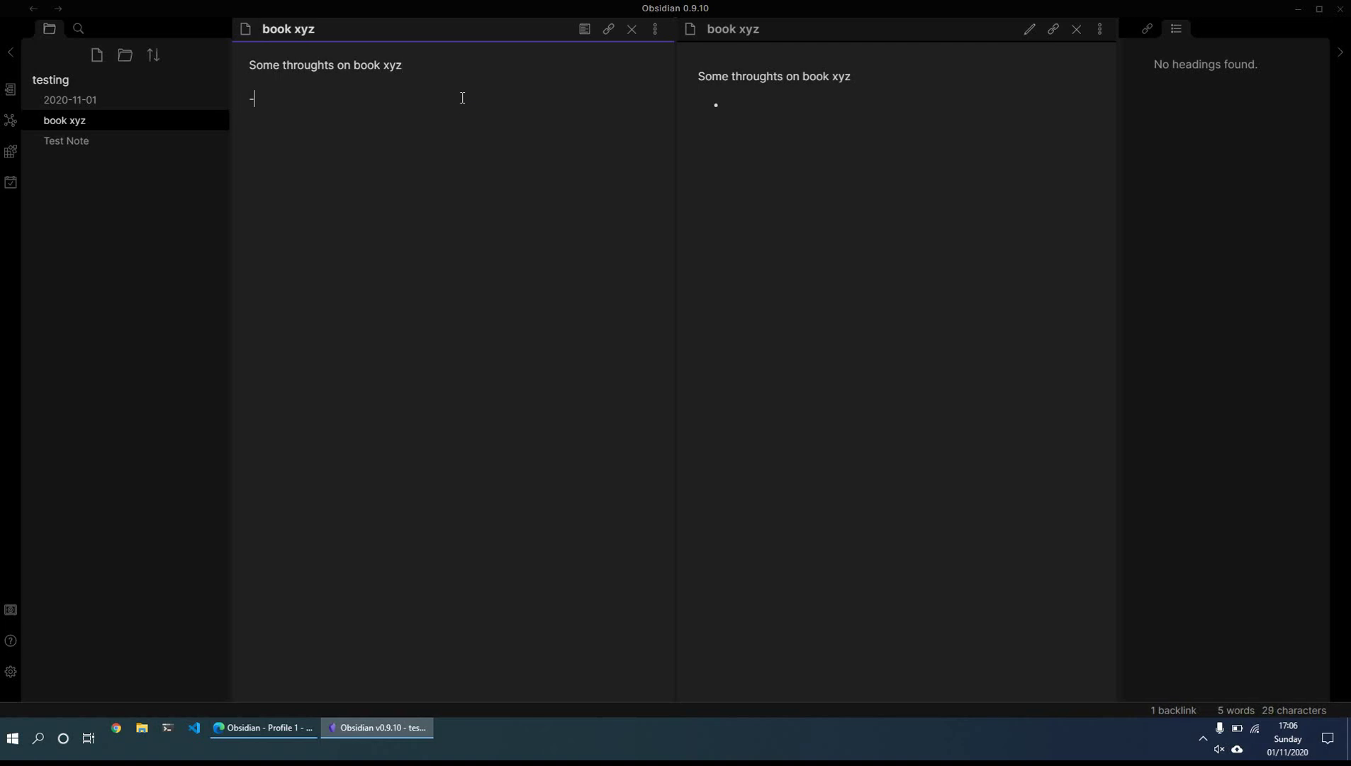
type("-")
key("Return")
key("Return")
left_click(92, 103)
Step: Add a comma after the book xyz link and a new line 'thoughts on [[motivation]]' beneath it
left_click(383, 246)
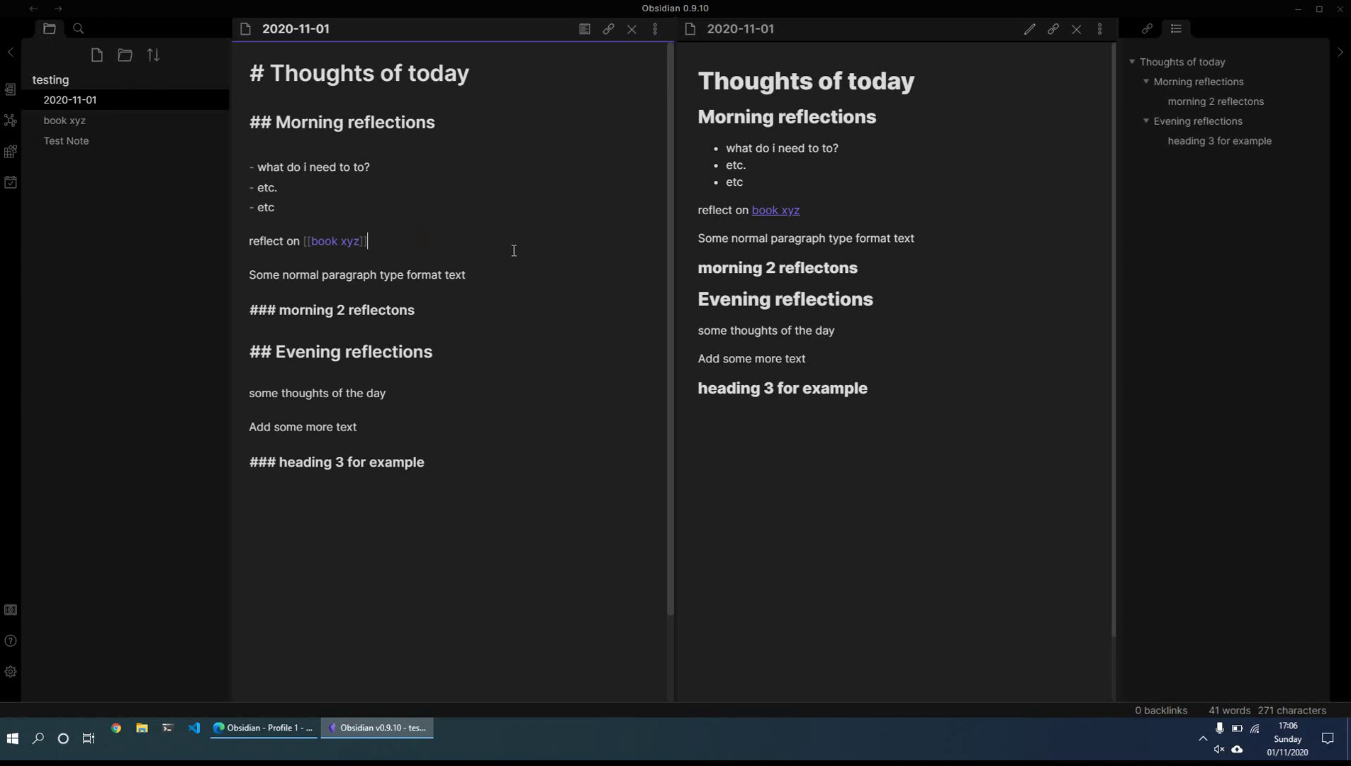
type(",")
key("Return")
key("Return")
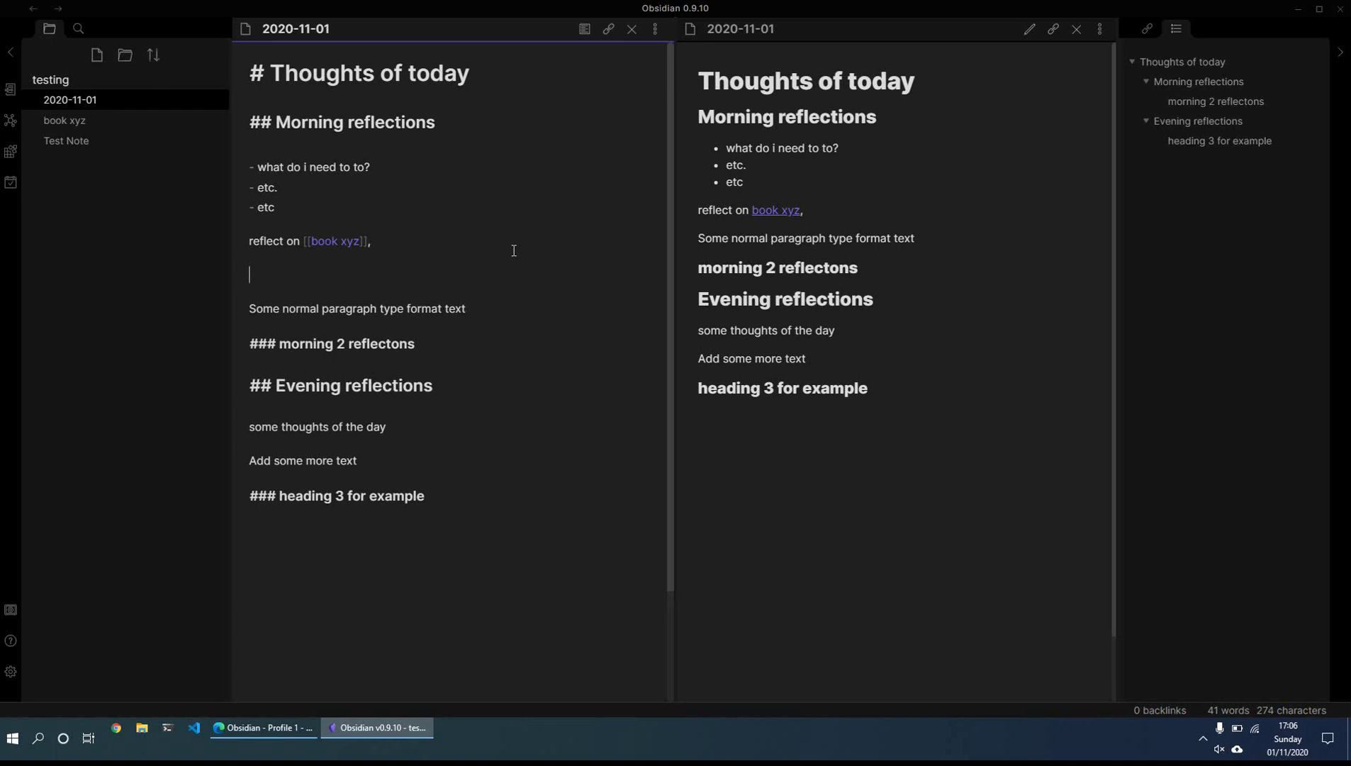
type("soon")
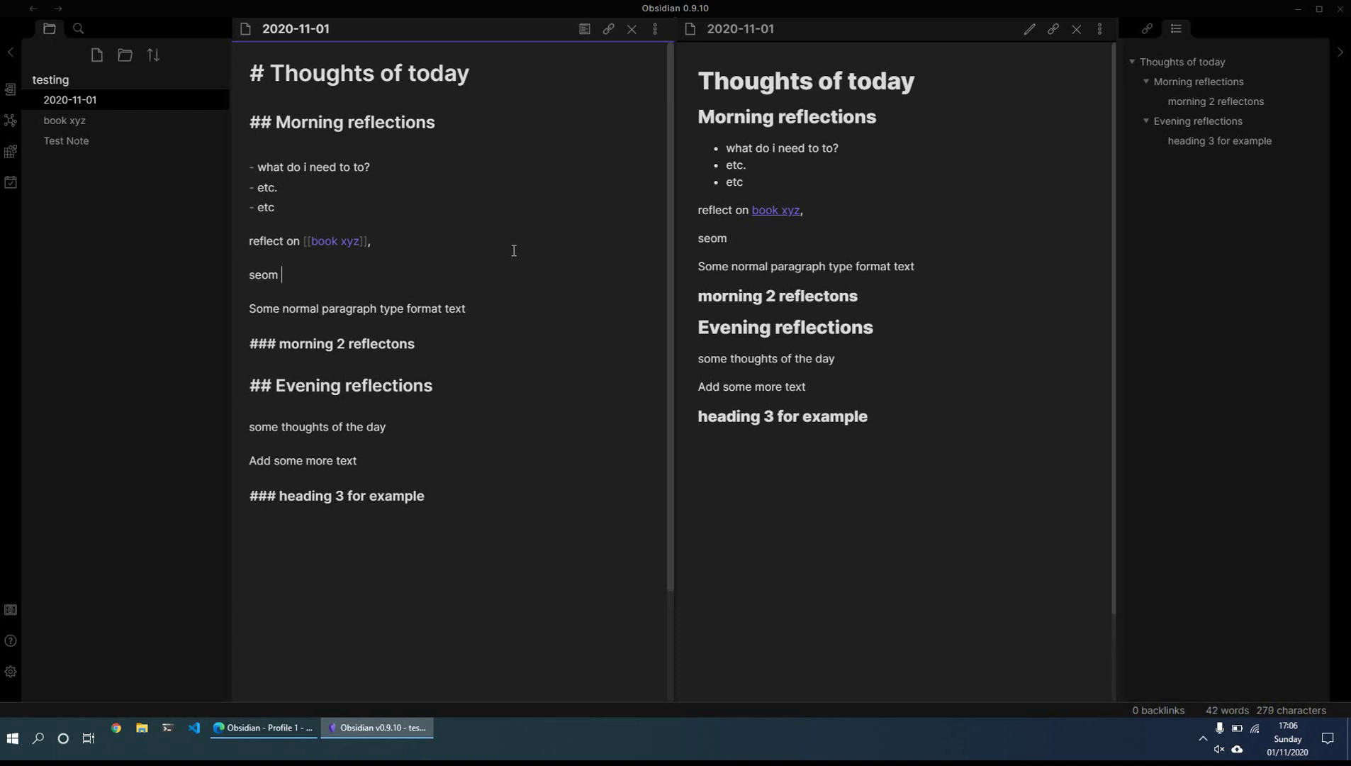
key("BackSpace")
key("BackSpace")
key("BackSpace")
key("BackSpace")
type("thoguht")
key("BackSpace")
key("BackSpace")
key("BackSpace")
key("BackSpace")
type("ughtsa on")
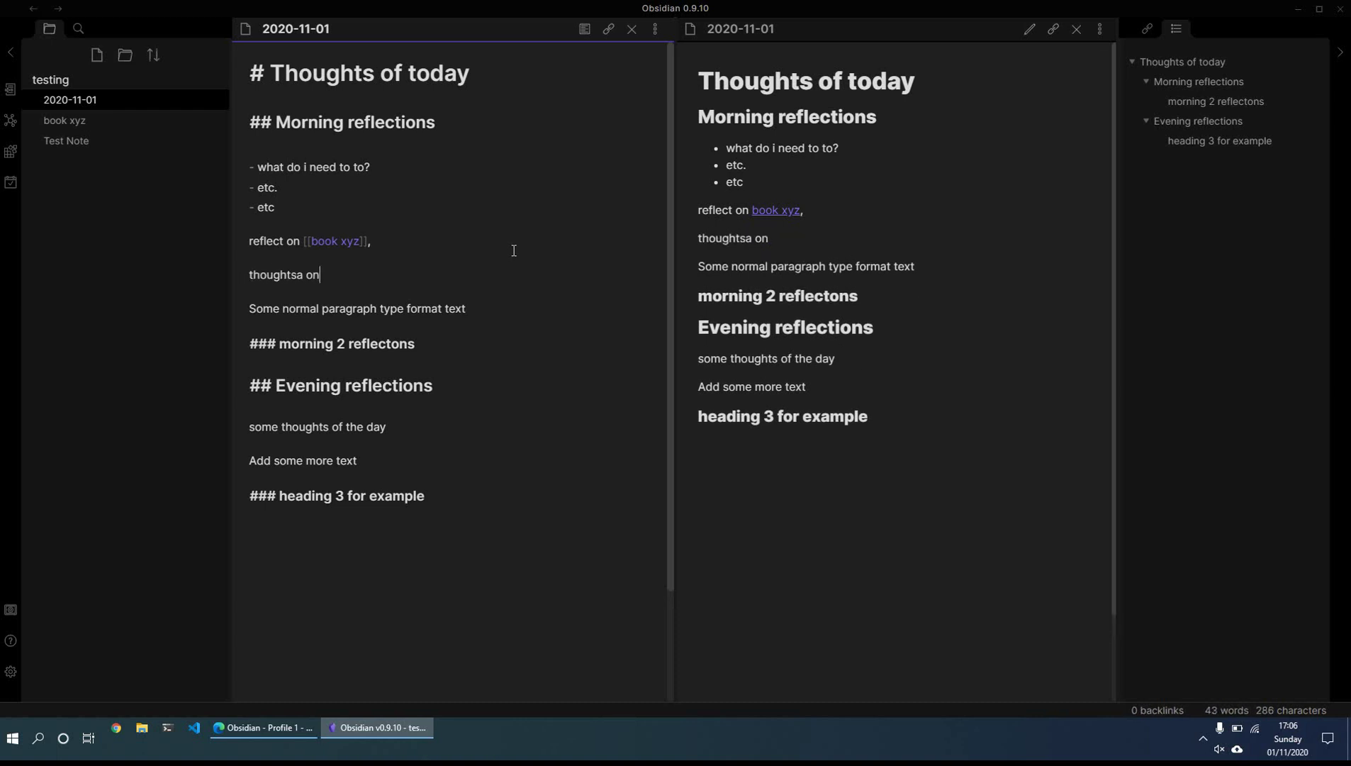
key("BackSpace")
key("BackSpace")
key("BackSpace")
key("BackSpace")
type("on [[motivation")
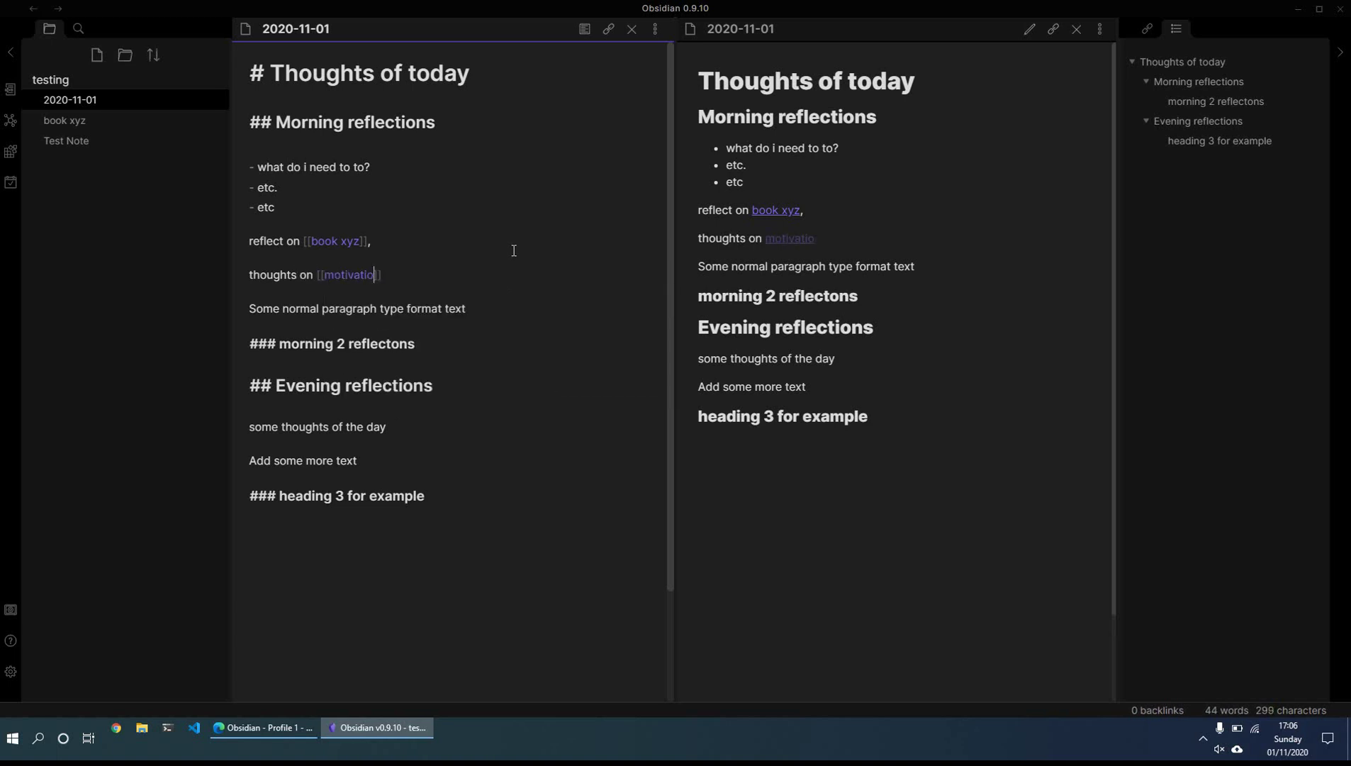
key("Return")
key("Return")
key("Return")
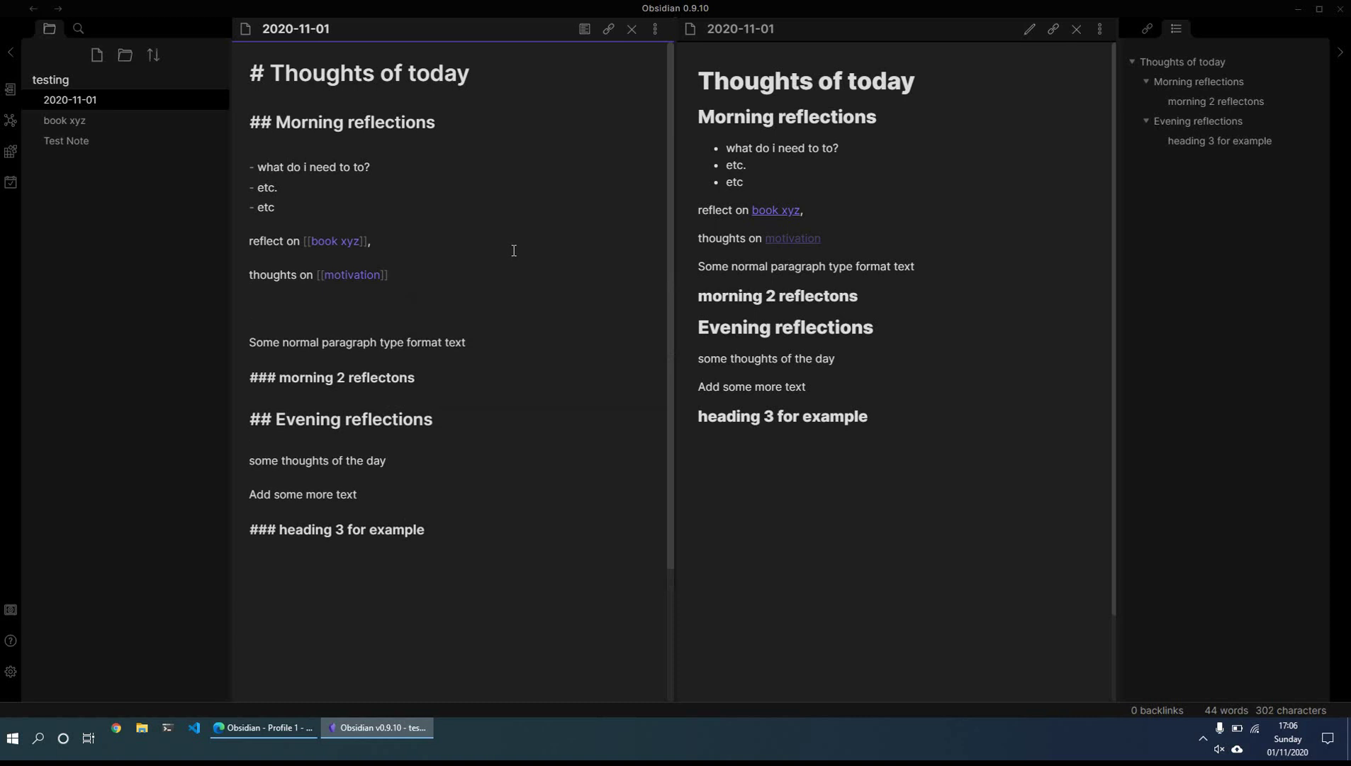
left_click(399, 305)
left_click(356, 315)
left_click(268, 276)
Step: Create a new note titled 'motivation'
left_click(97, 56)
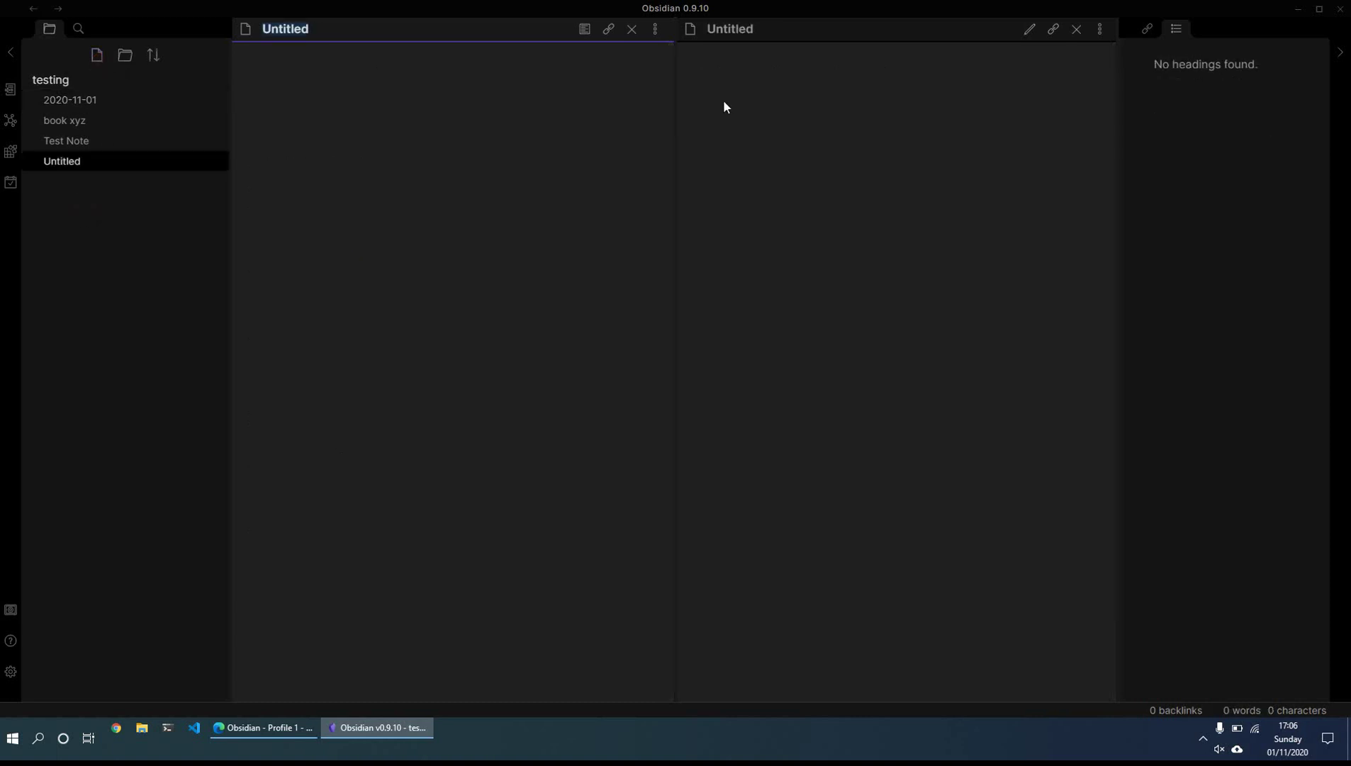
type("mo")
key("BackSpace")
type("otivatio")
key("BackSpace")
type("=")
key("BackSpace")
type("io")
key("BackSpace")
key("BackSpace")
key("BackSpace")
type("ion")
type("t")
key("Return")
Step: Write 'some notes on motivation' and 'and more' on separate lines
type("some notes on moticaton")
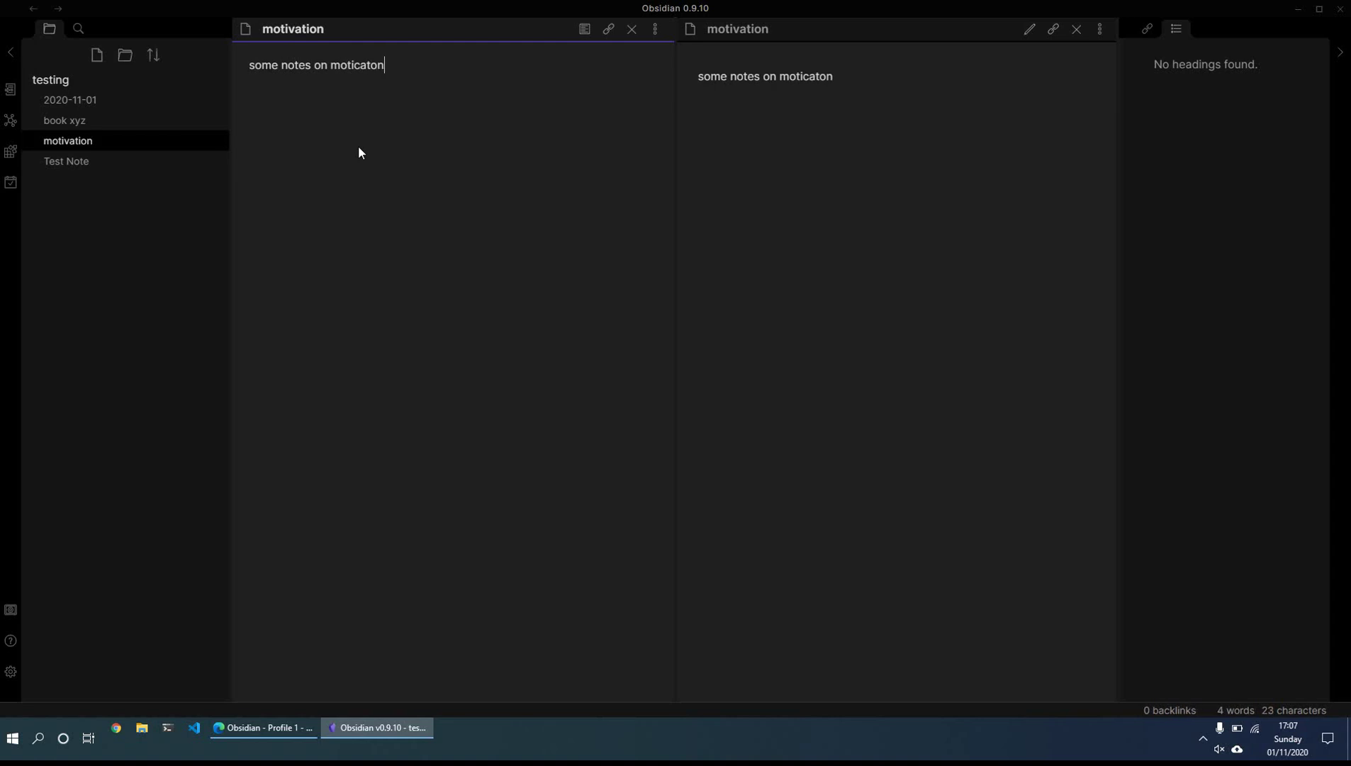
key("ctrl+BackSpace")
type("mot")
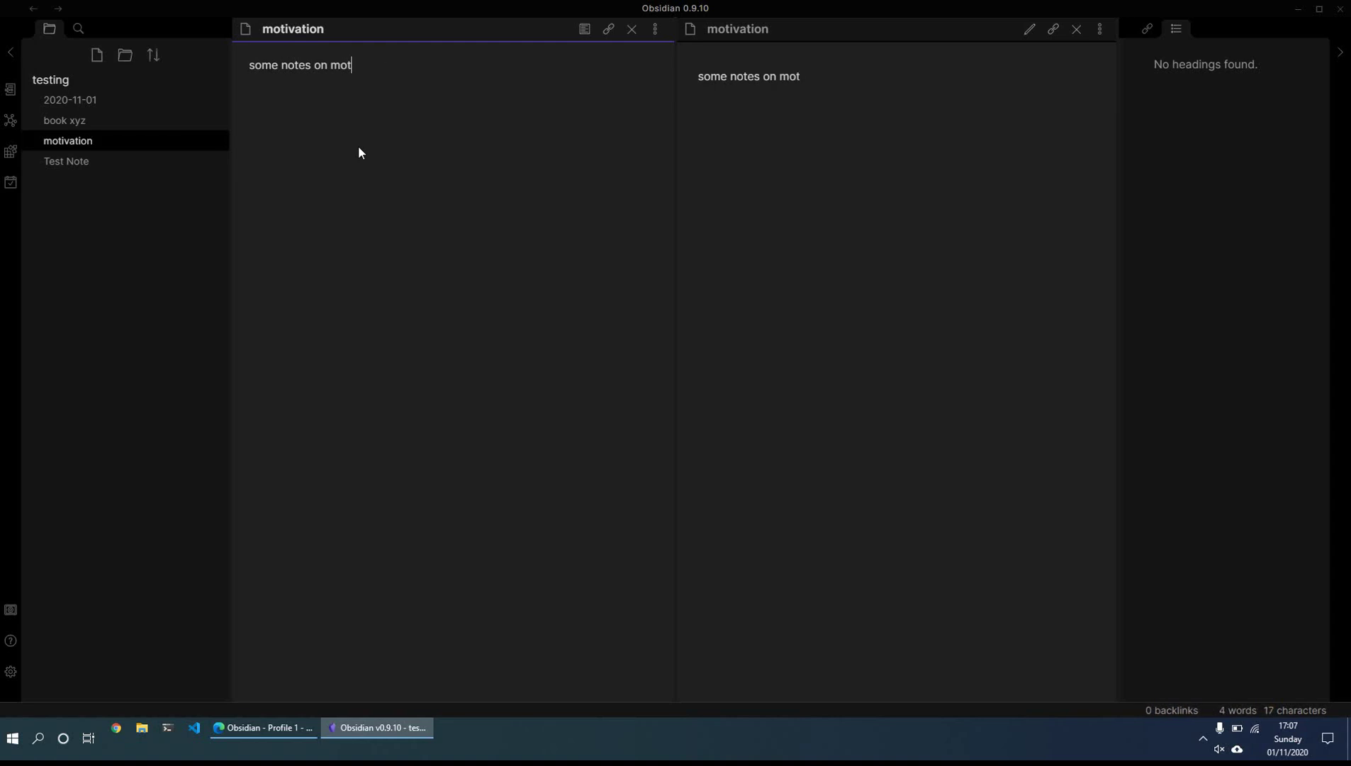
type("ivation")
key("Return")
type("and more")
key("Return")
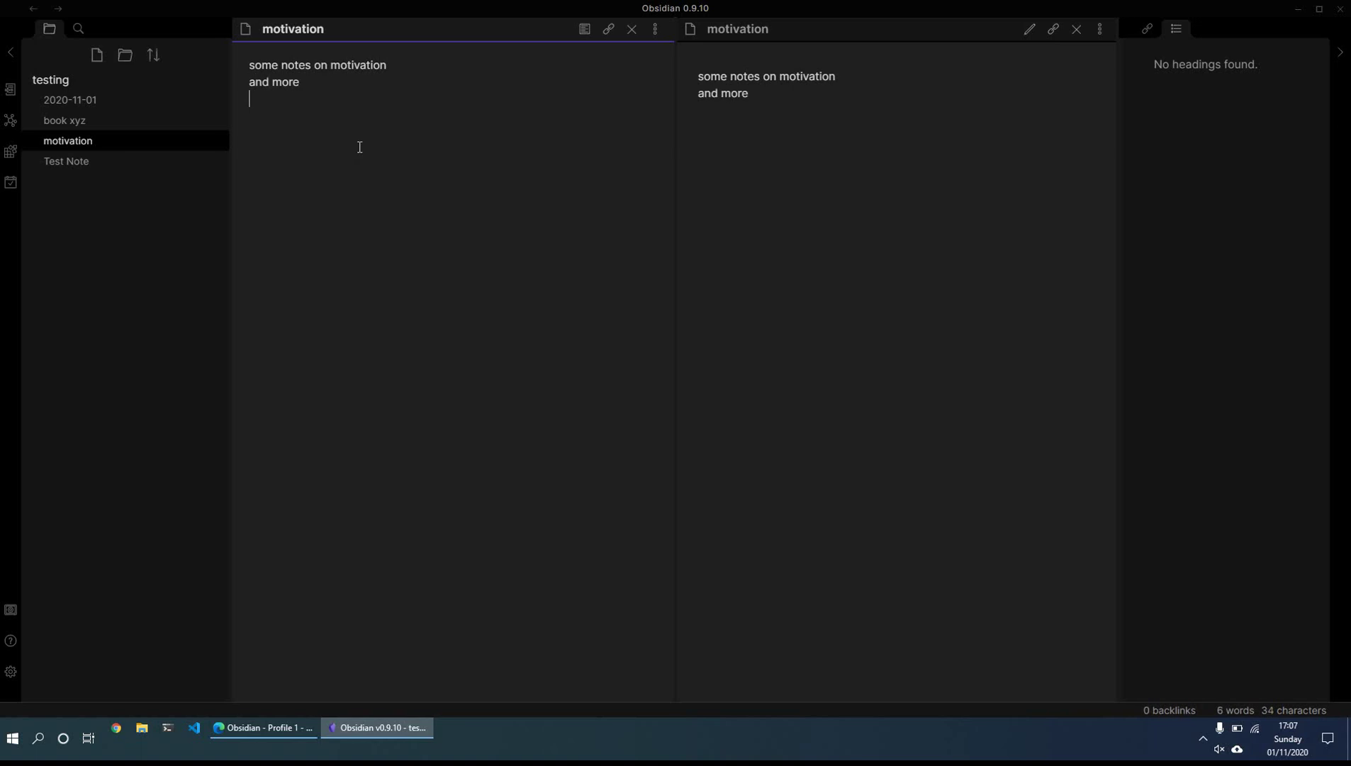
Step: Open 2020-11-01, follow its motivation link, then return to 2020-11-01
left_click(91, 103)
left_click(362, 276)
key("ctrl+a")
left_click(395, 154)
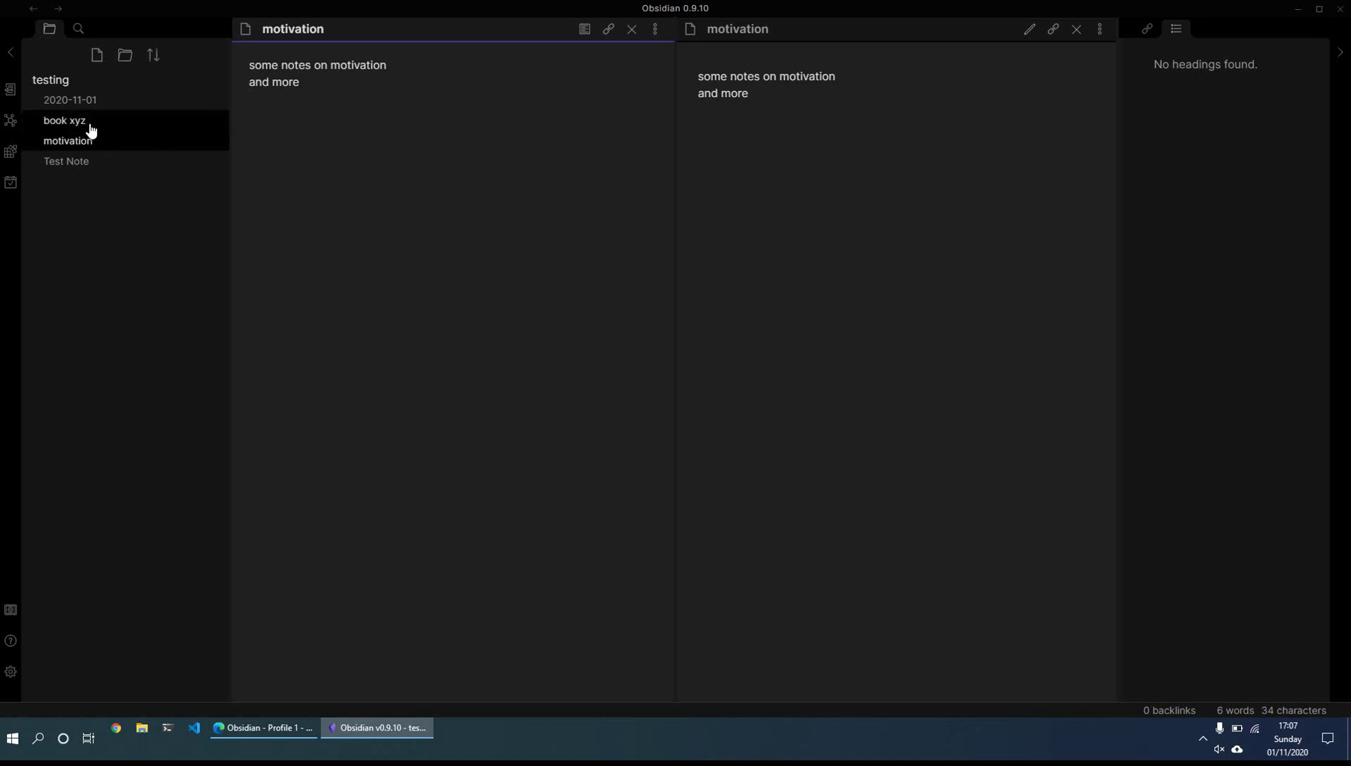
left_click(78, 100)
left_click(423, 271)
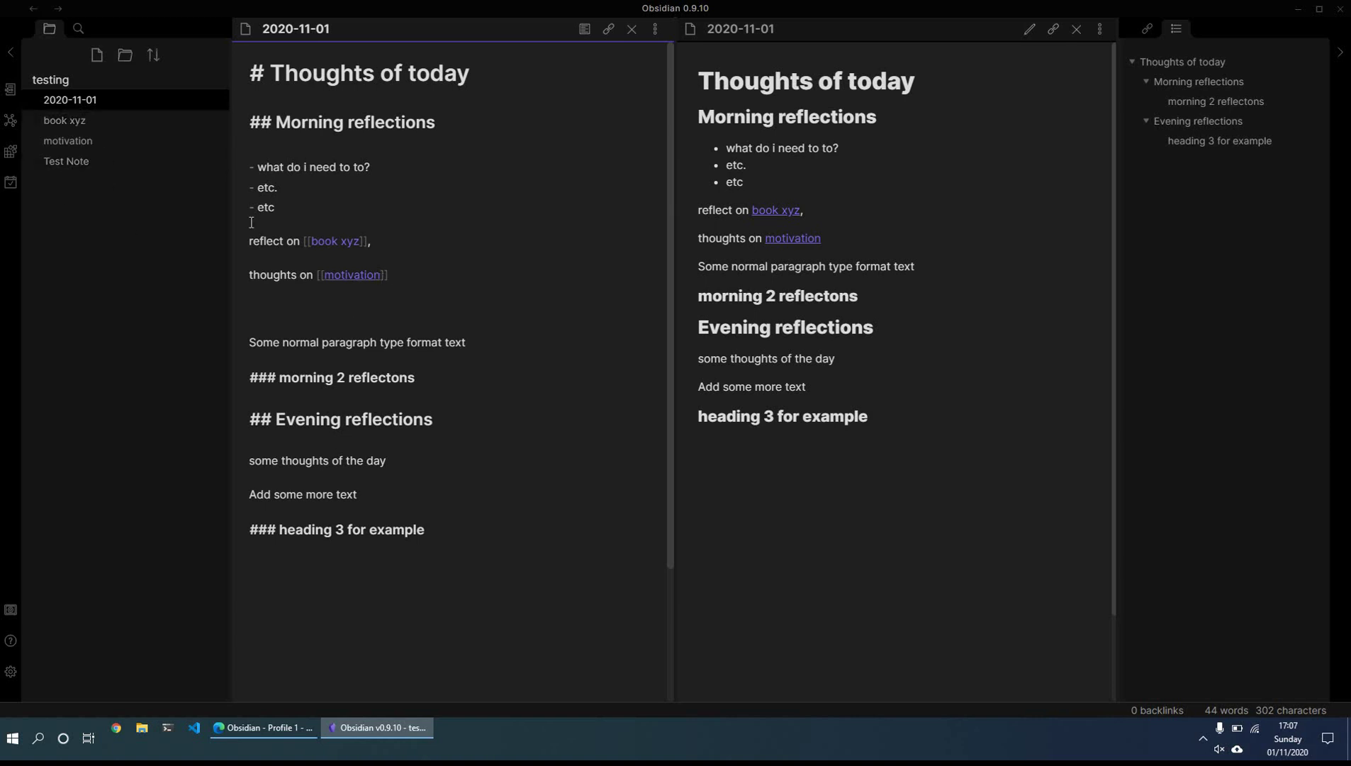
Step: Rename the motivation note to 'reflections' and choose Always update for its links
left_click(81, 142)
right_click(78, 145)
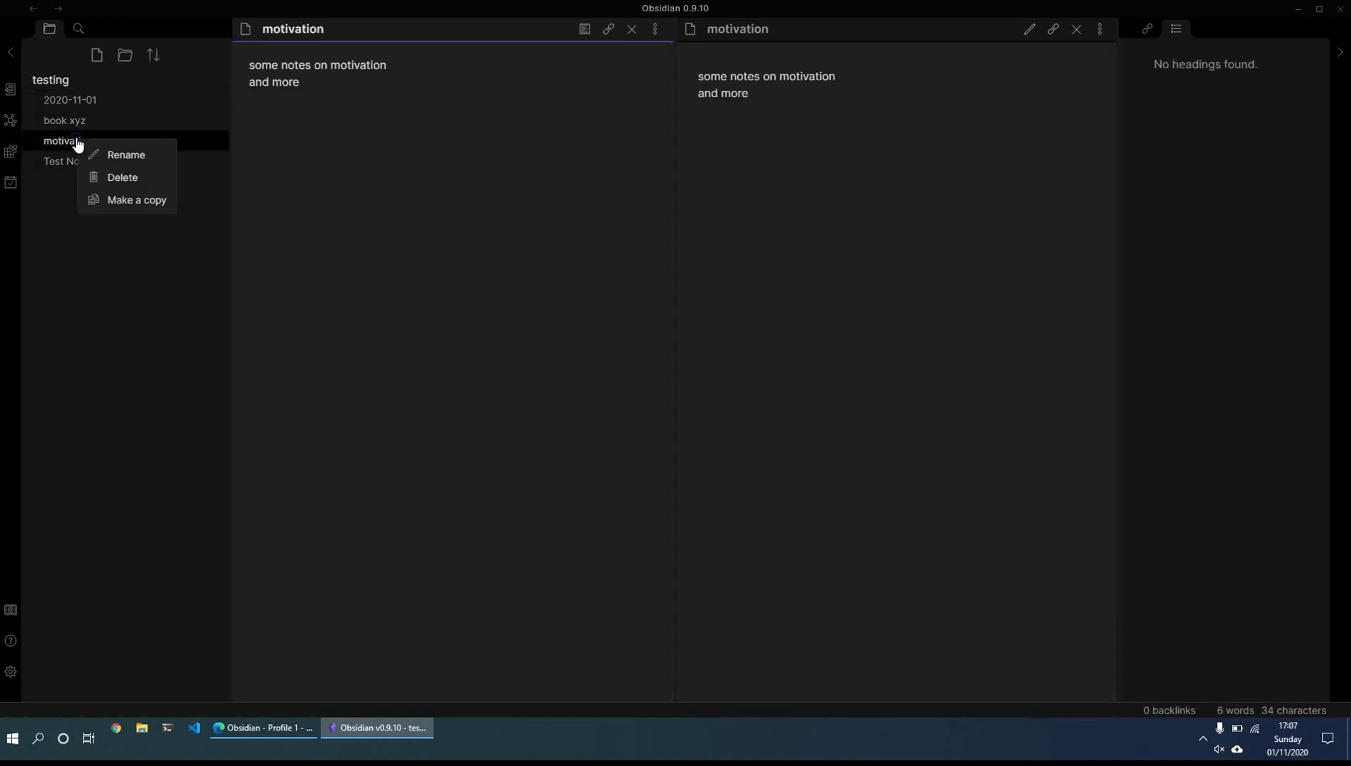
left_click(296, 29)
double_click(297, 27)
type("re")
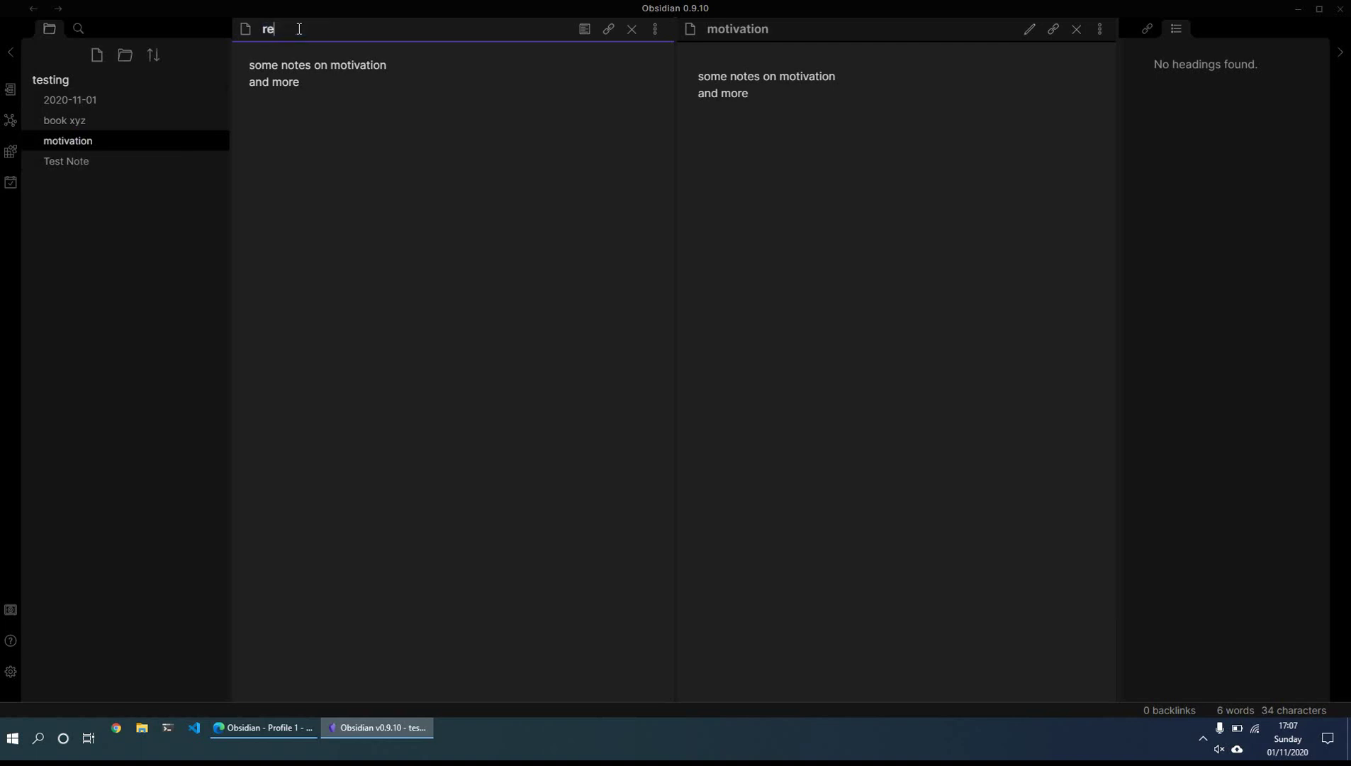
type("flections")
key("Return")
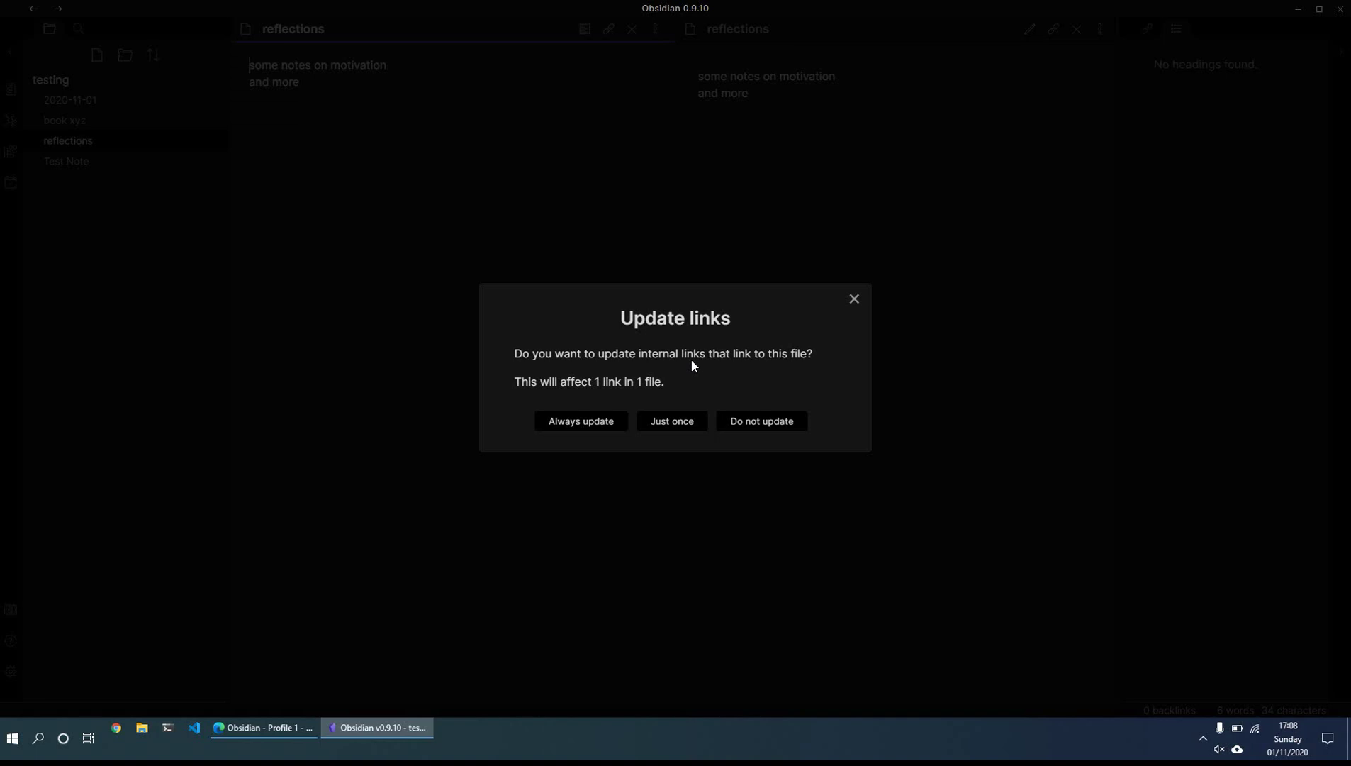
left_click(578, 420)
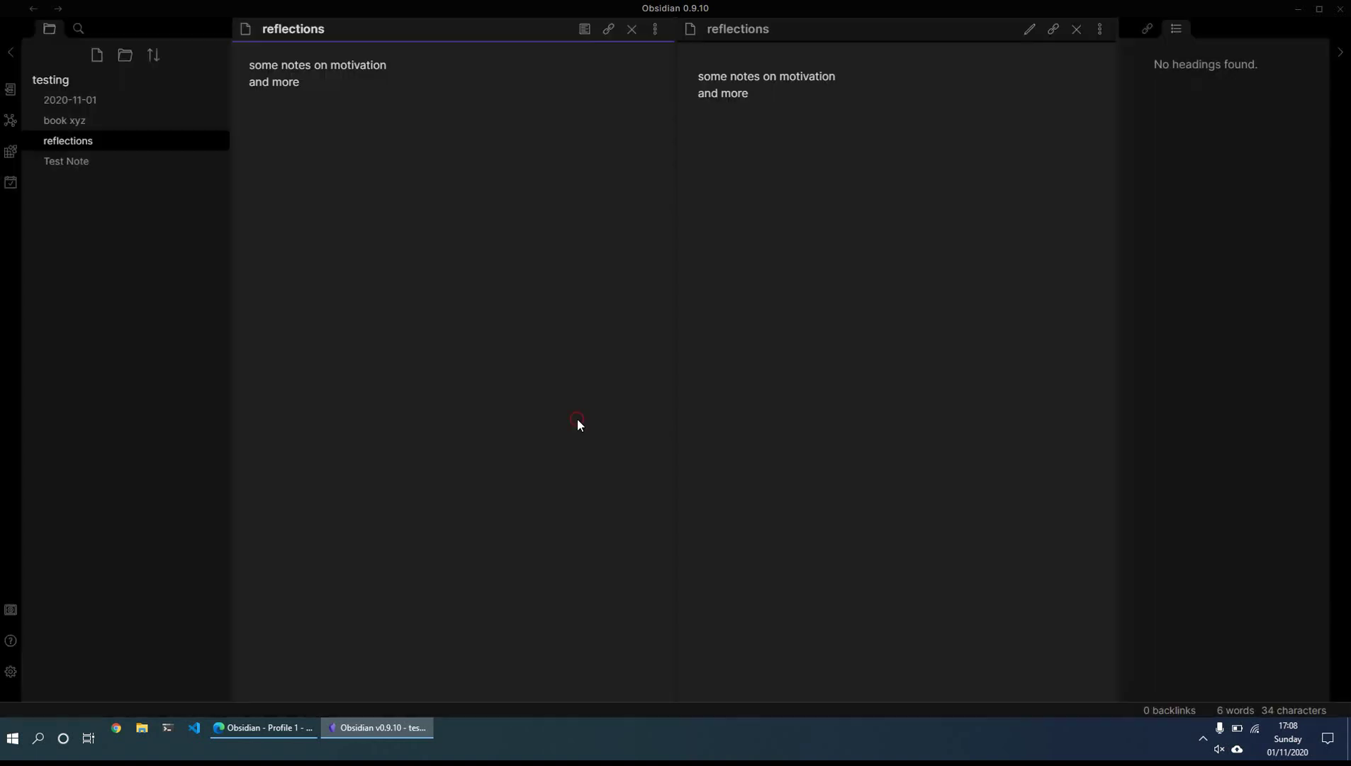
Step: Follow the [[reflections]] link in 2020-11-01 and add blank lines below the reflections text
left_click(95, 101)
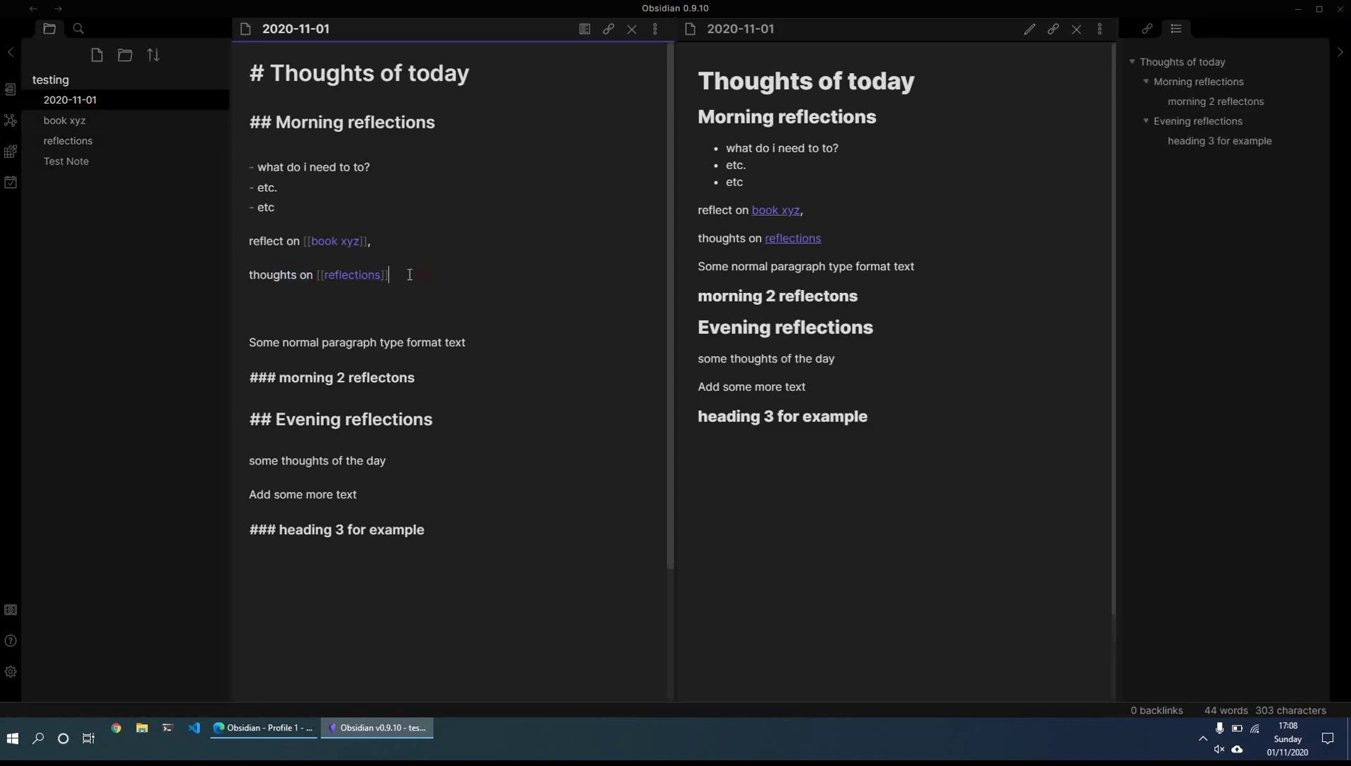
left_click(342, 277, "ctrl")
left_click(326, 124)
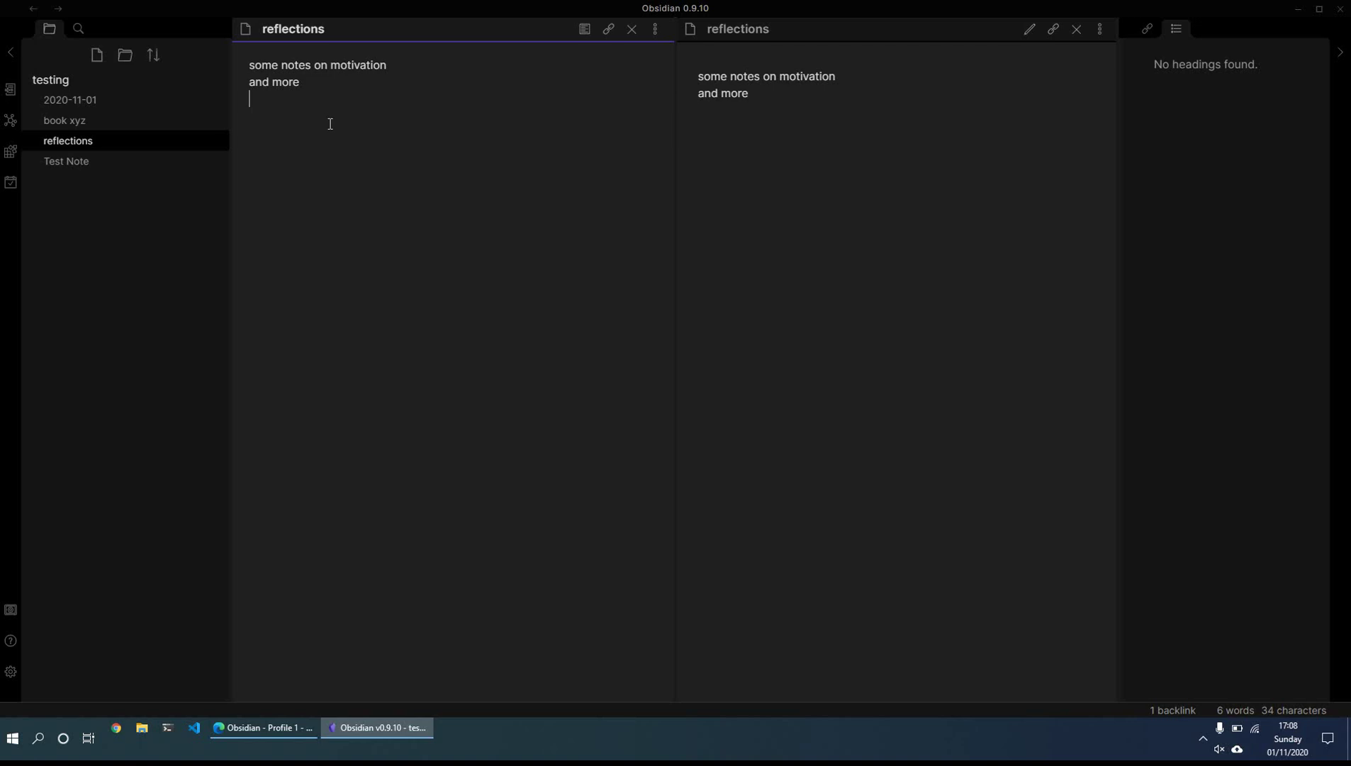
key("Return")
key("Return")
Step: In reflections, link to 2020-11-01's 'Some normal paragraph type format text' block, then follow it
left_click(71, 100)
left_click(408, 274)
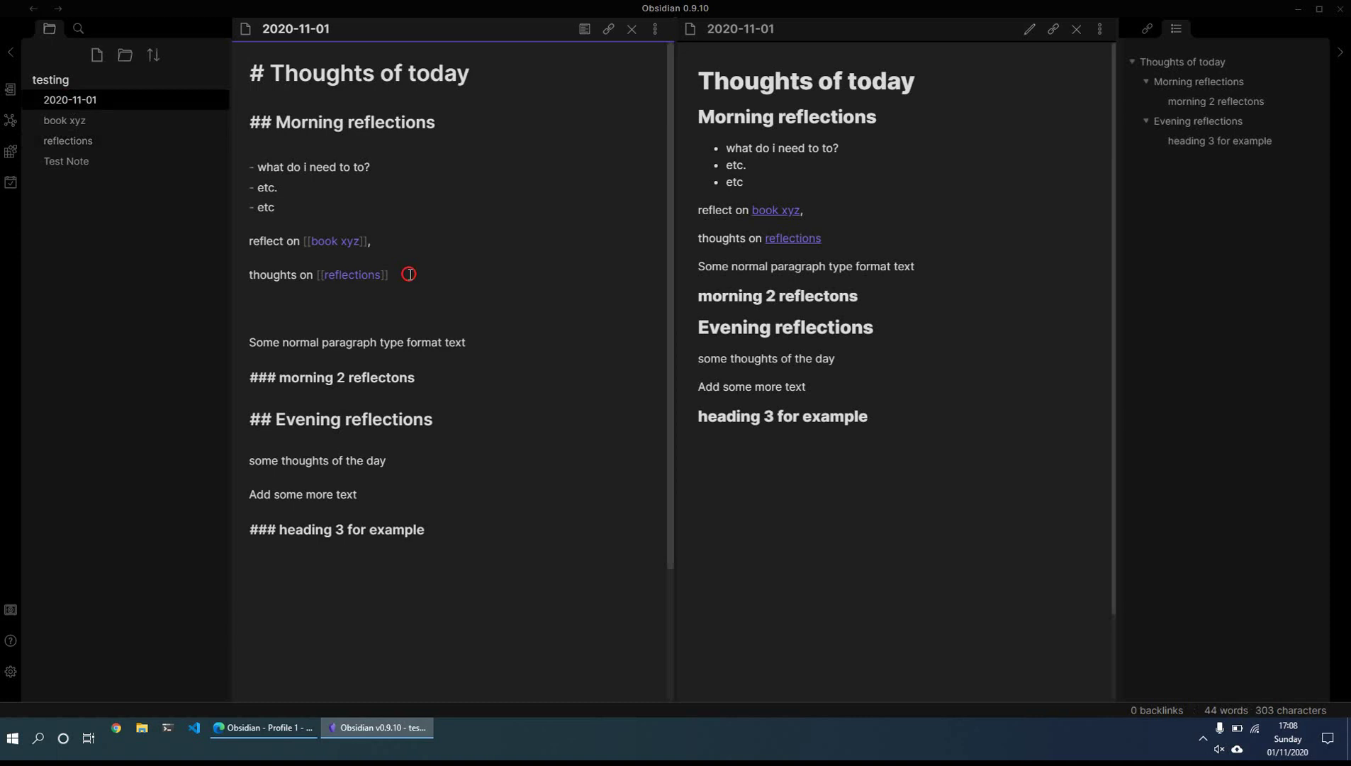
left_click(74, 141)
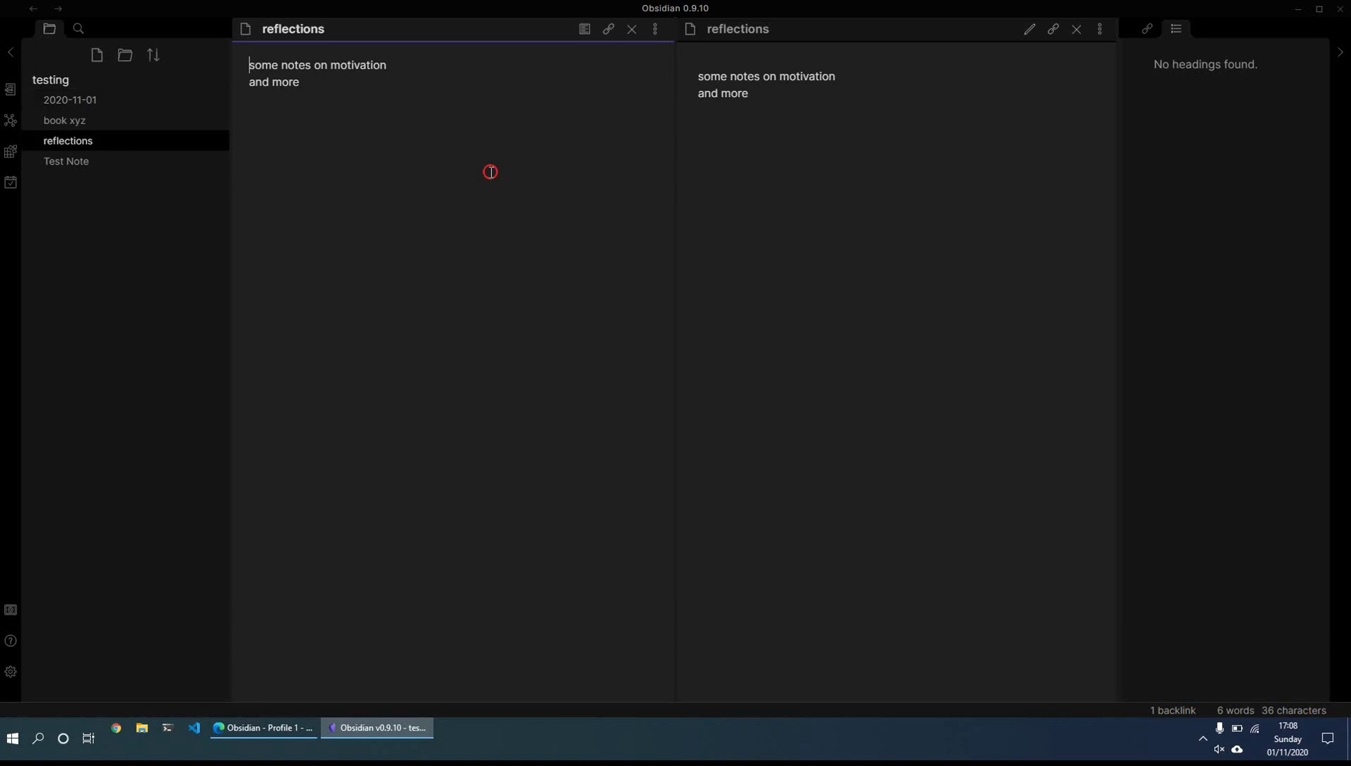
type("[[")
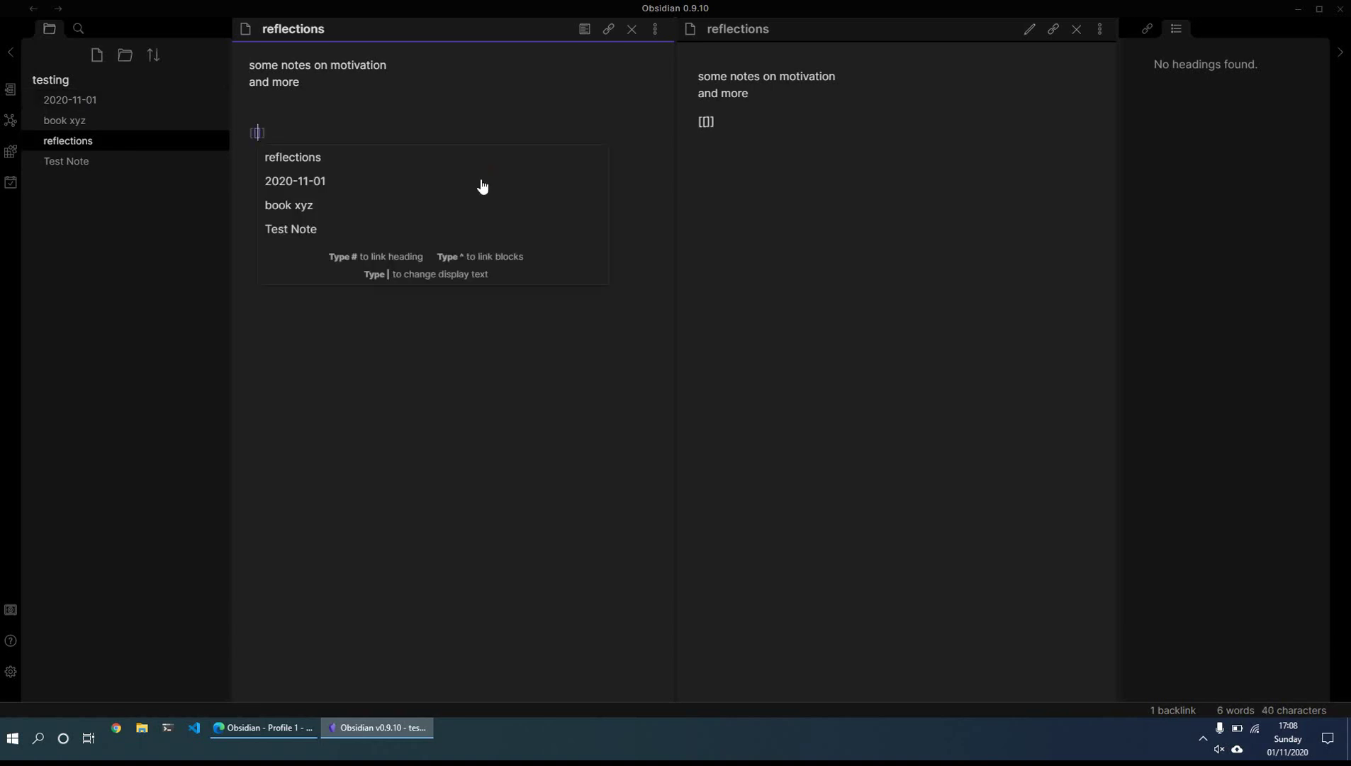
type("2010")
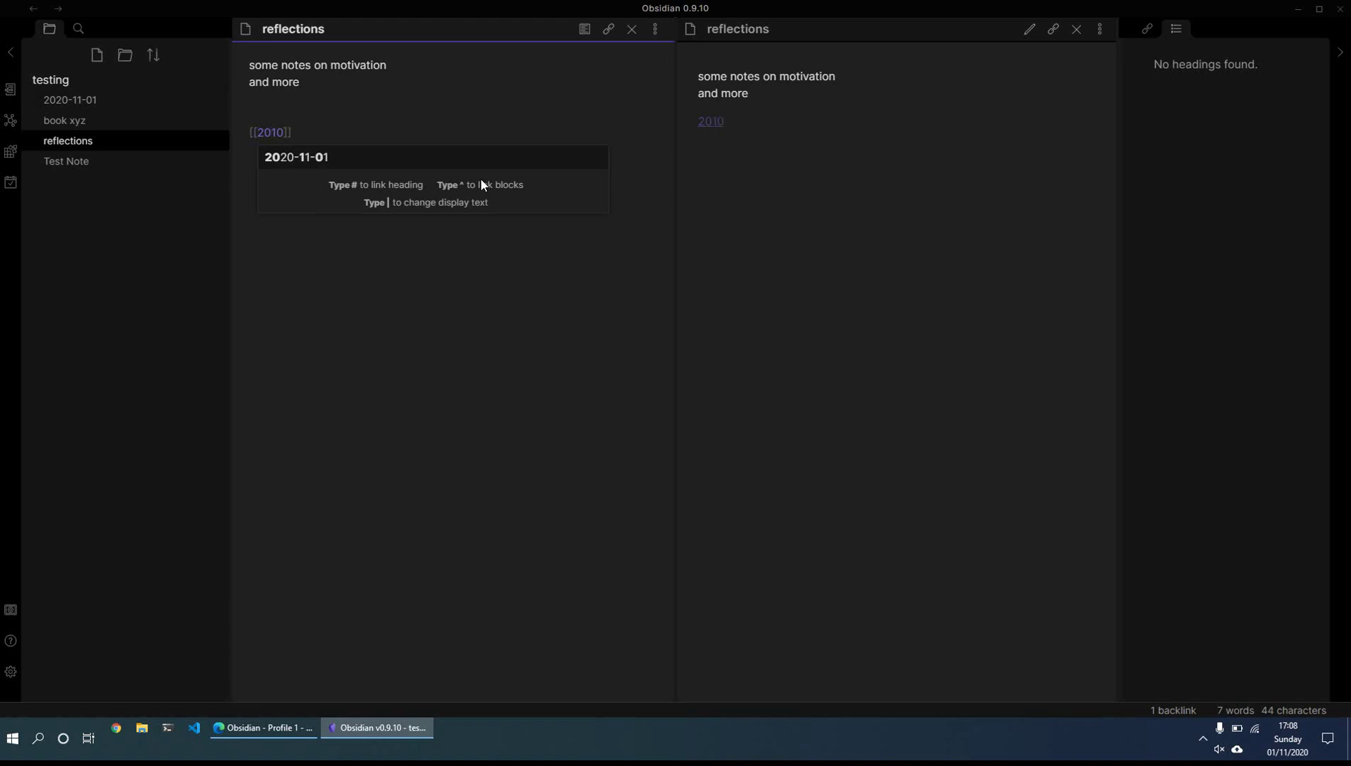
key("Return")
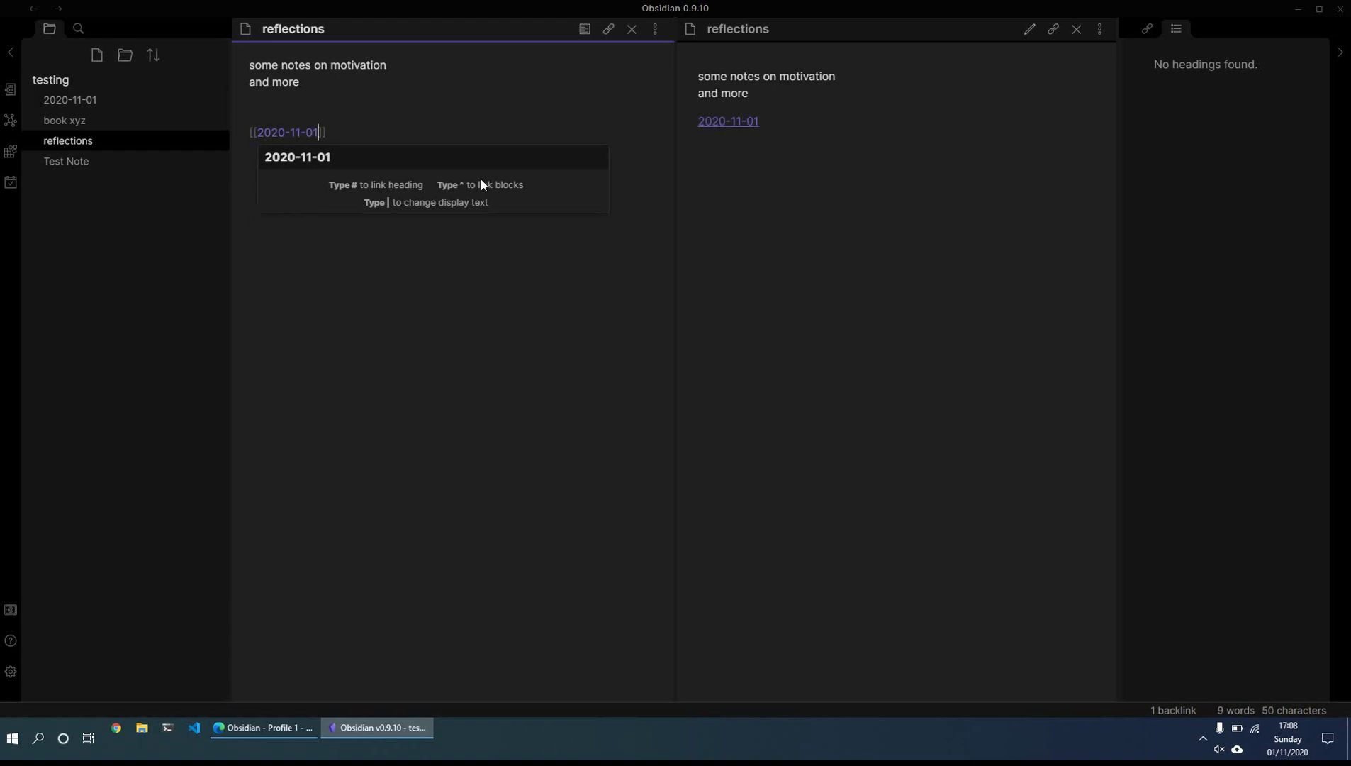
type("^")
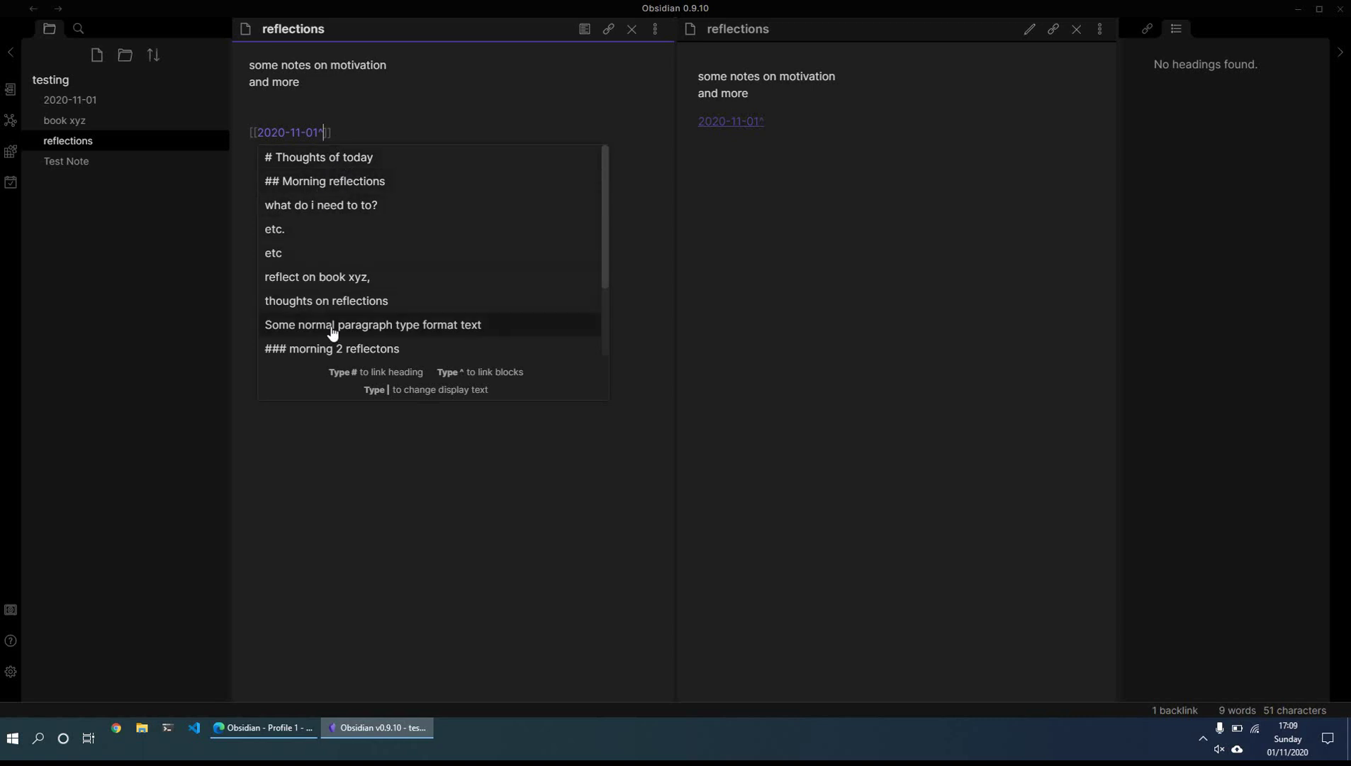
left_click(395, 330)
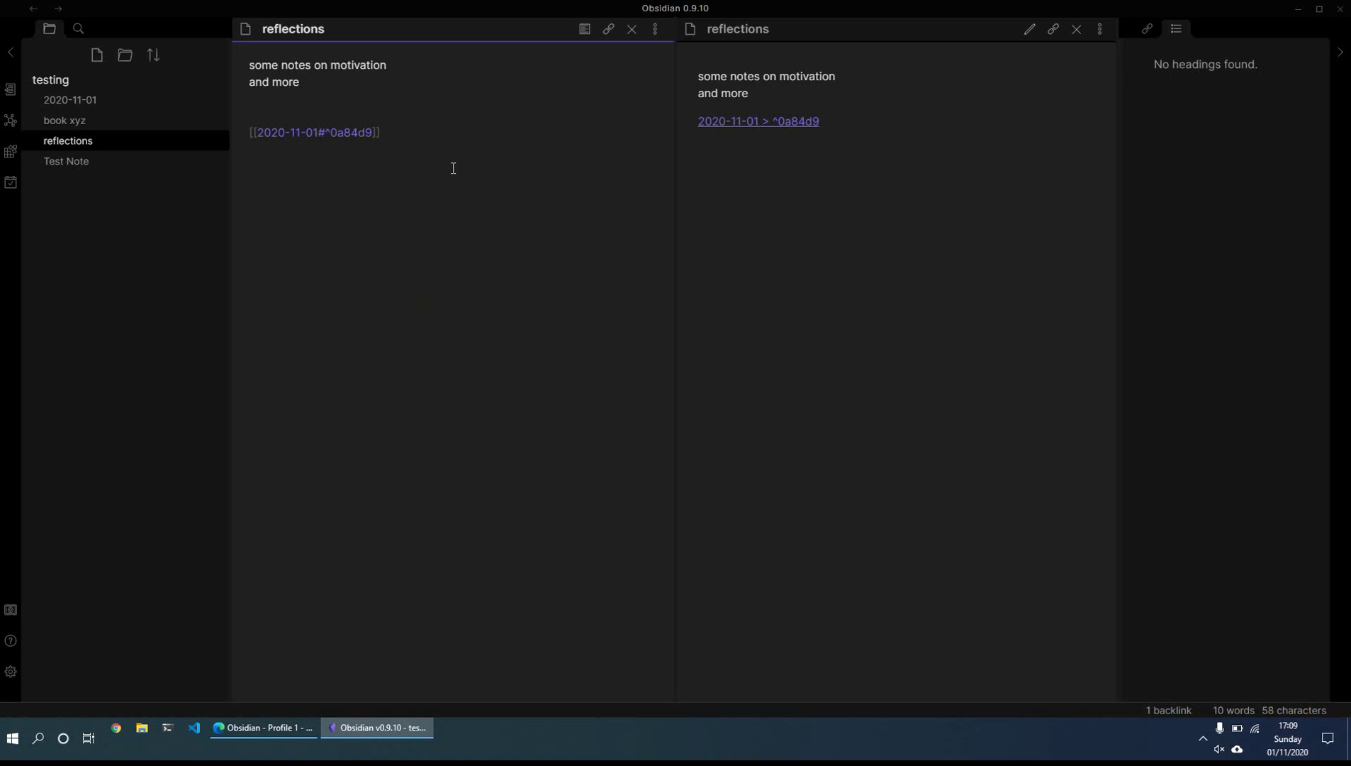
key("Return")
key("Return")
left_click(745, 125)
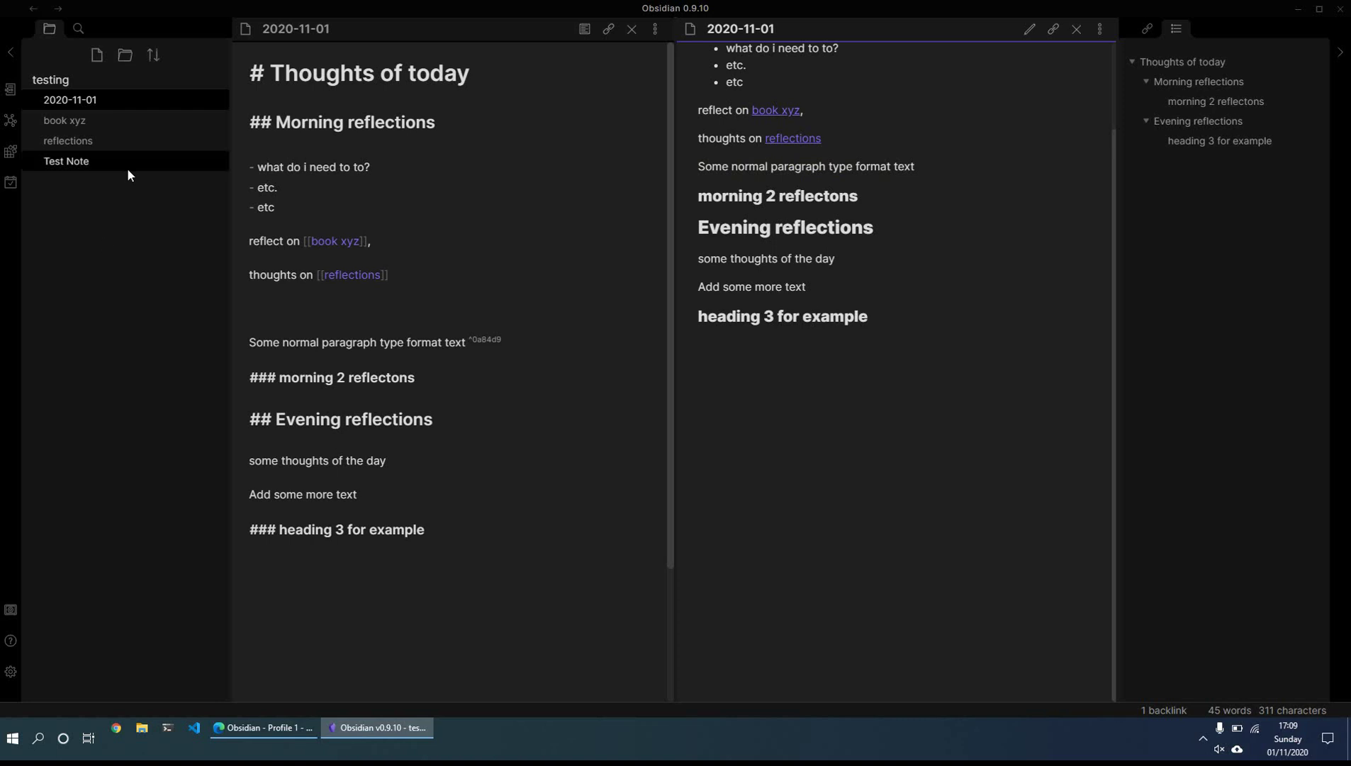
Step: In book xyz, link to 2020-11-01's 'morning 2 reflectons' heading and follow it from preview
left_click_drag(286, 417, 354, 414)
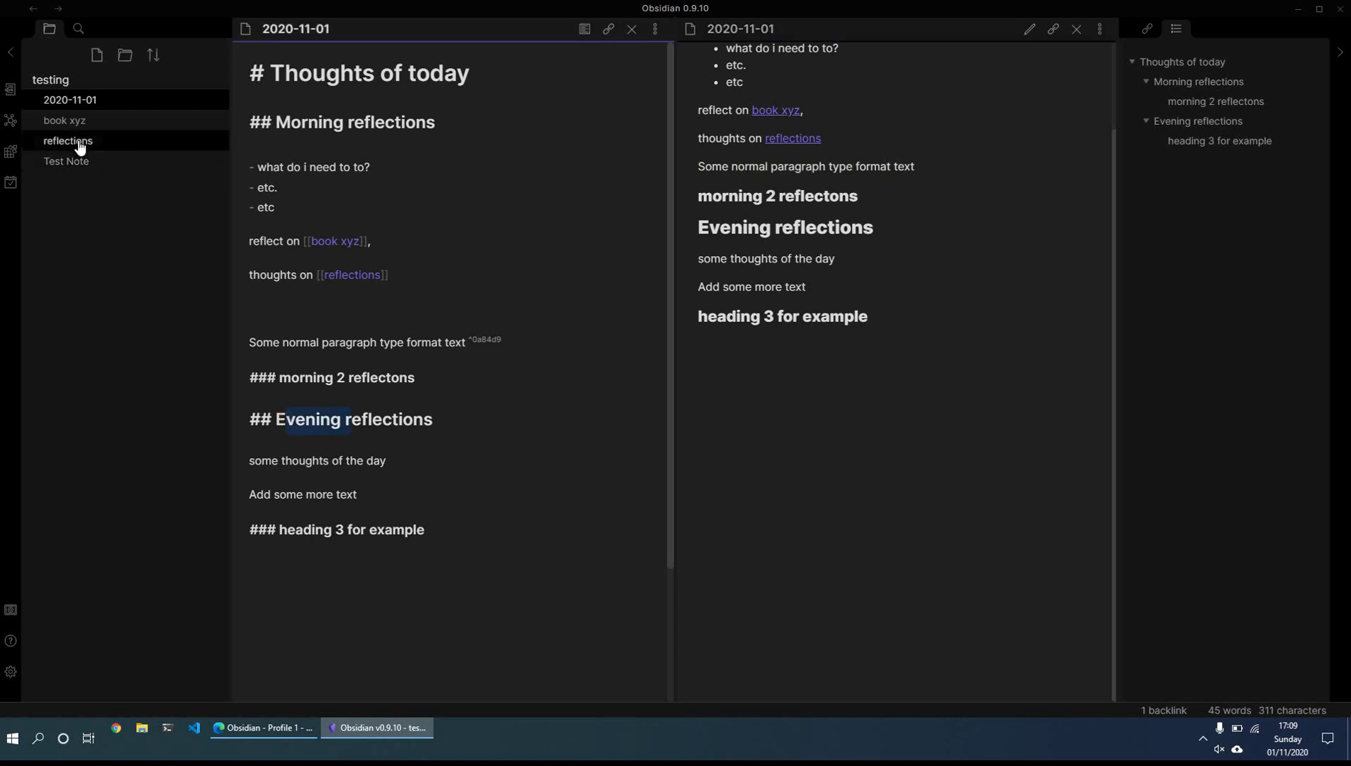
left_click(68, 120)
left_click(359, 166)
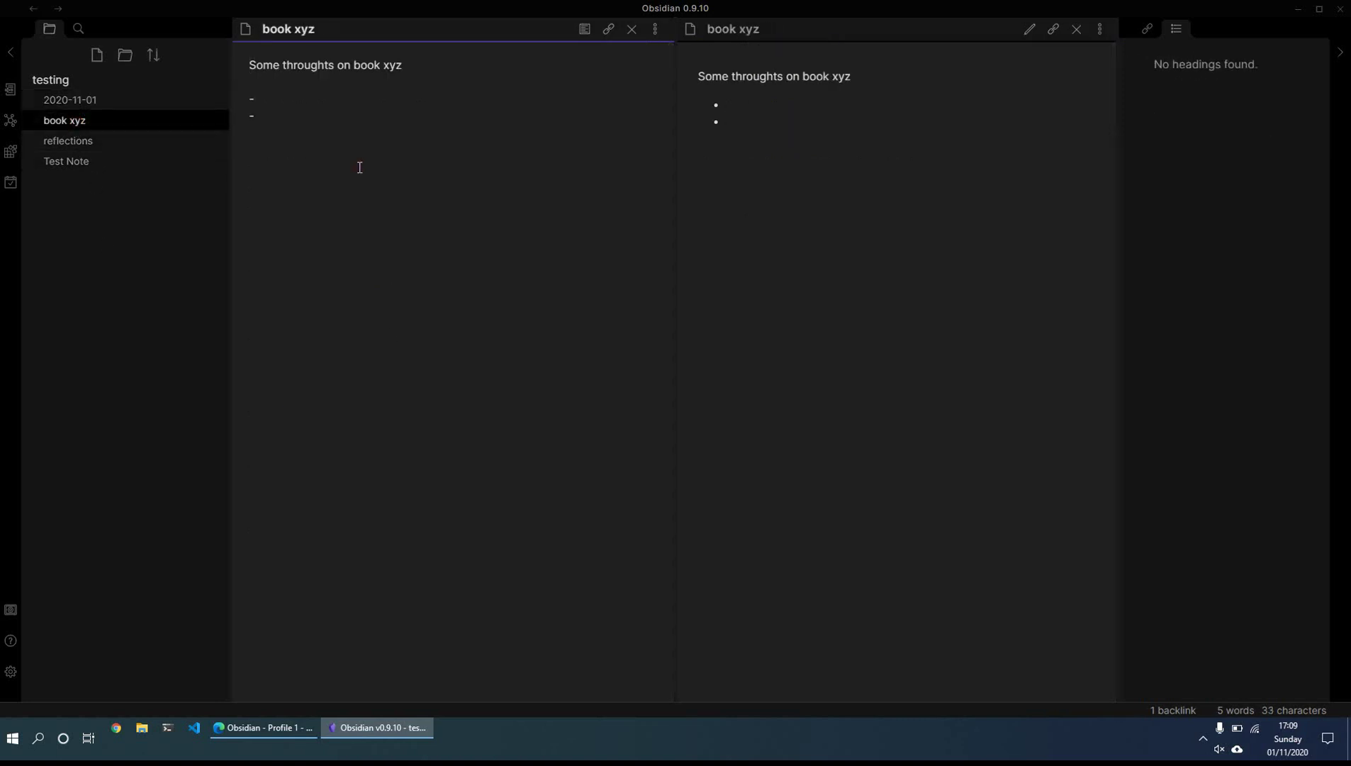
type("[[2020")
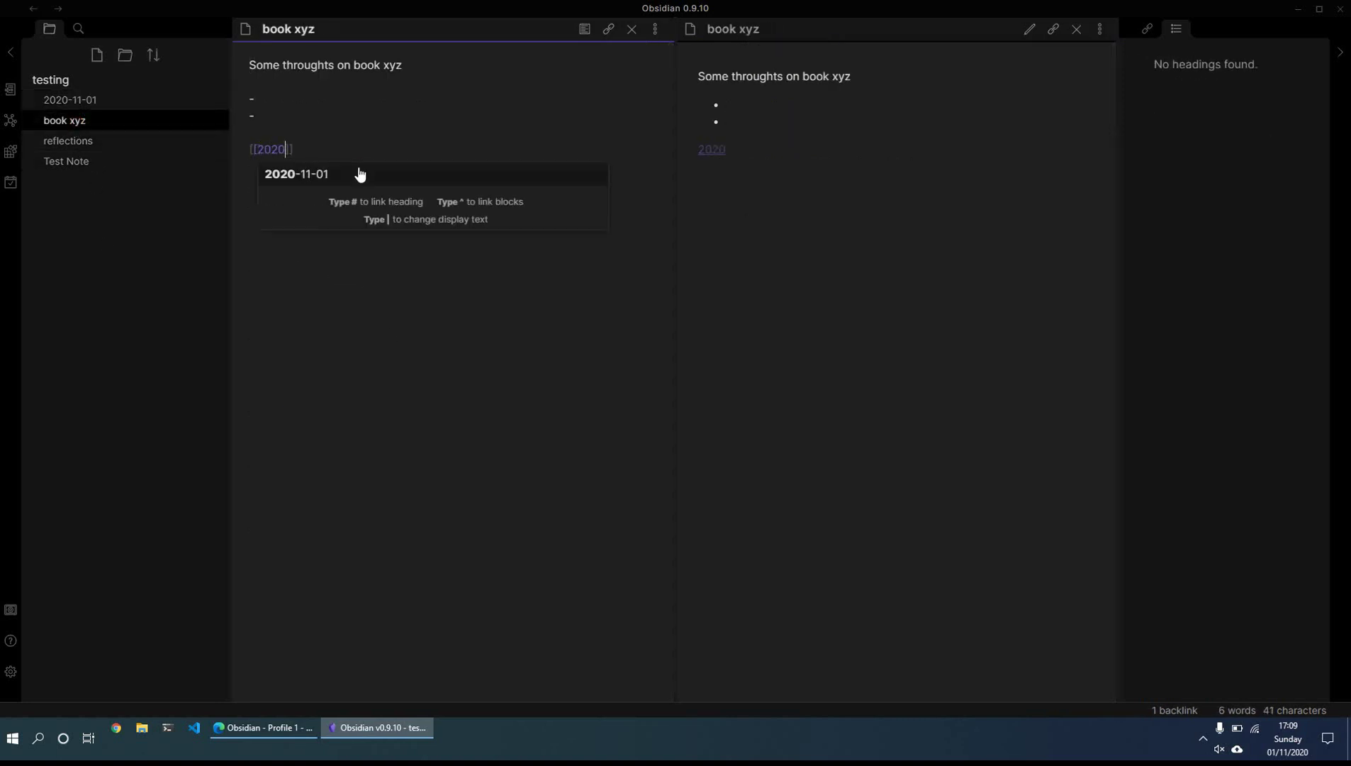
type("-11-01#")
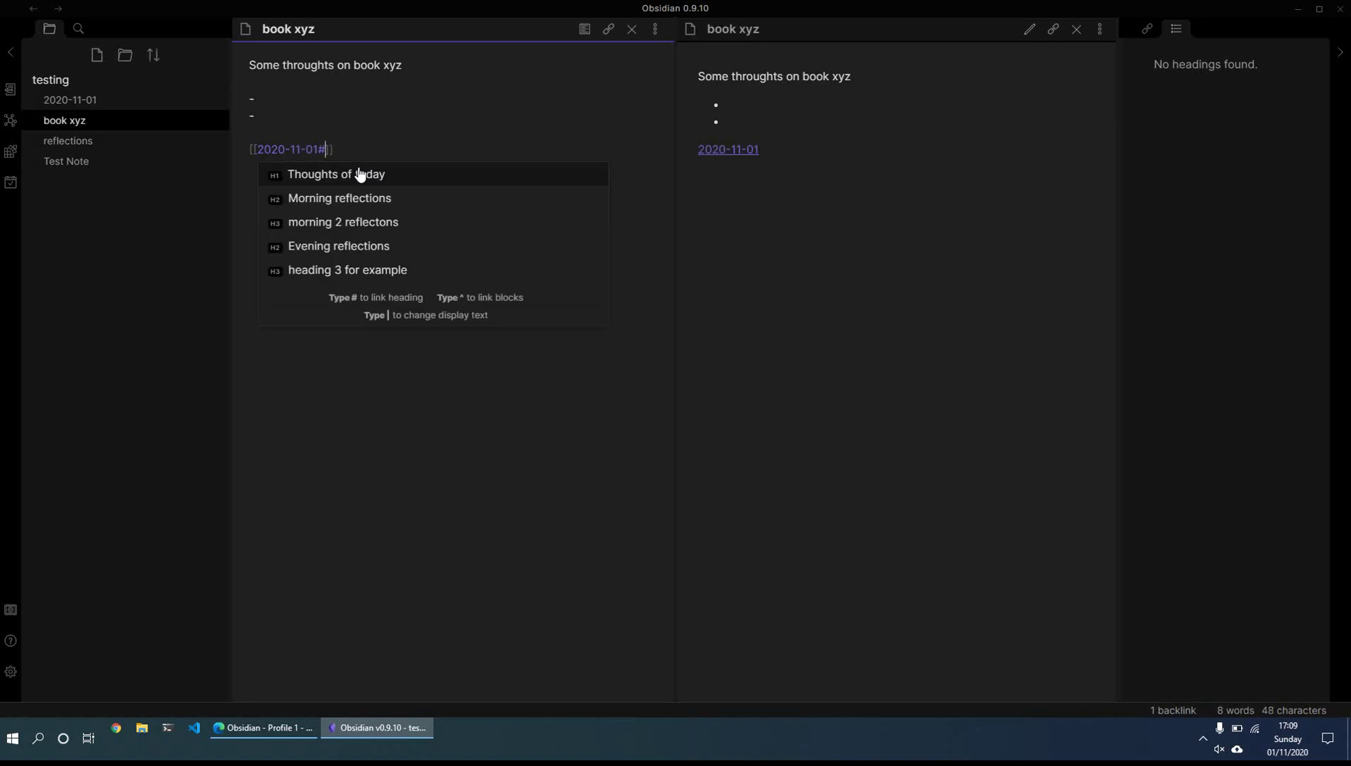
key("Down")
key("Down")
key("Down")
key("Up")
key("Up")
key("Down")
key("Down")
key("Down")
key("Up")
key("Up")
key("Return")
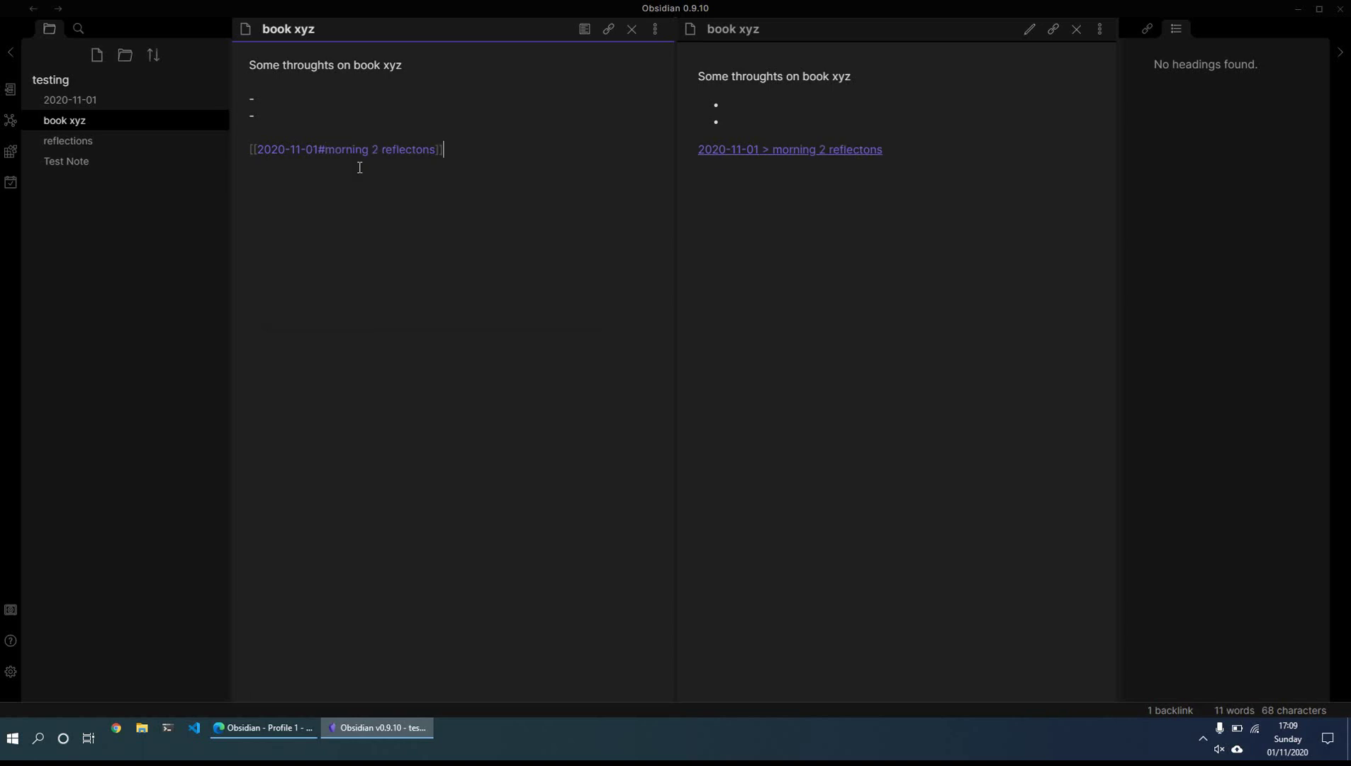
left_click(811, 383)
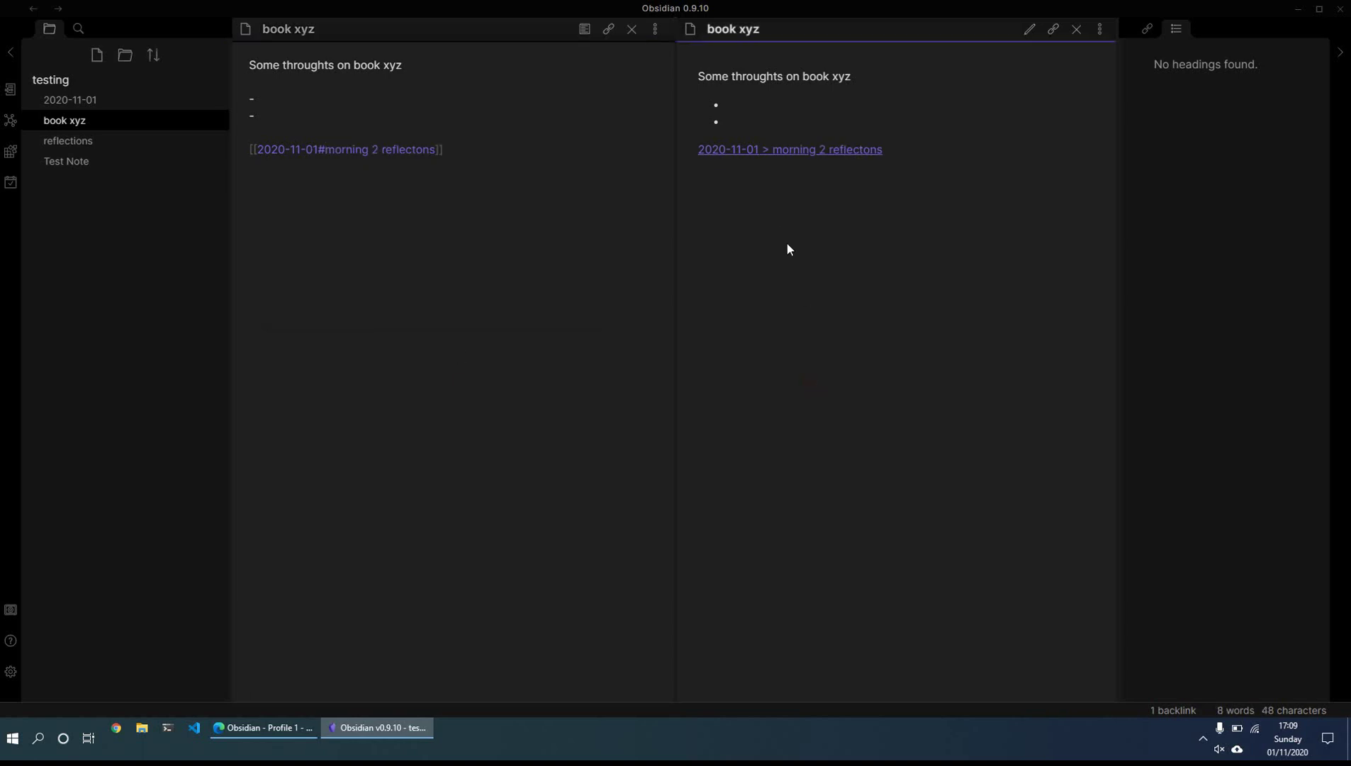
left_click(769, 150)
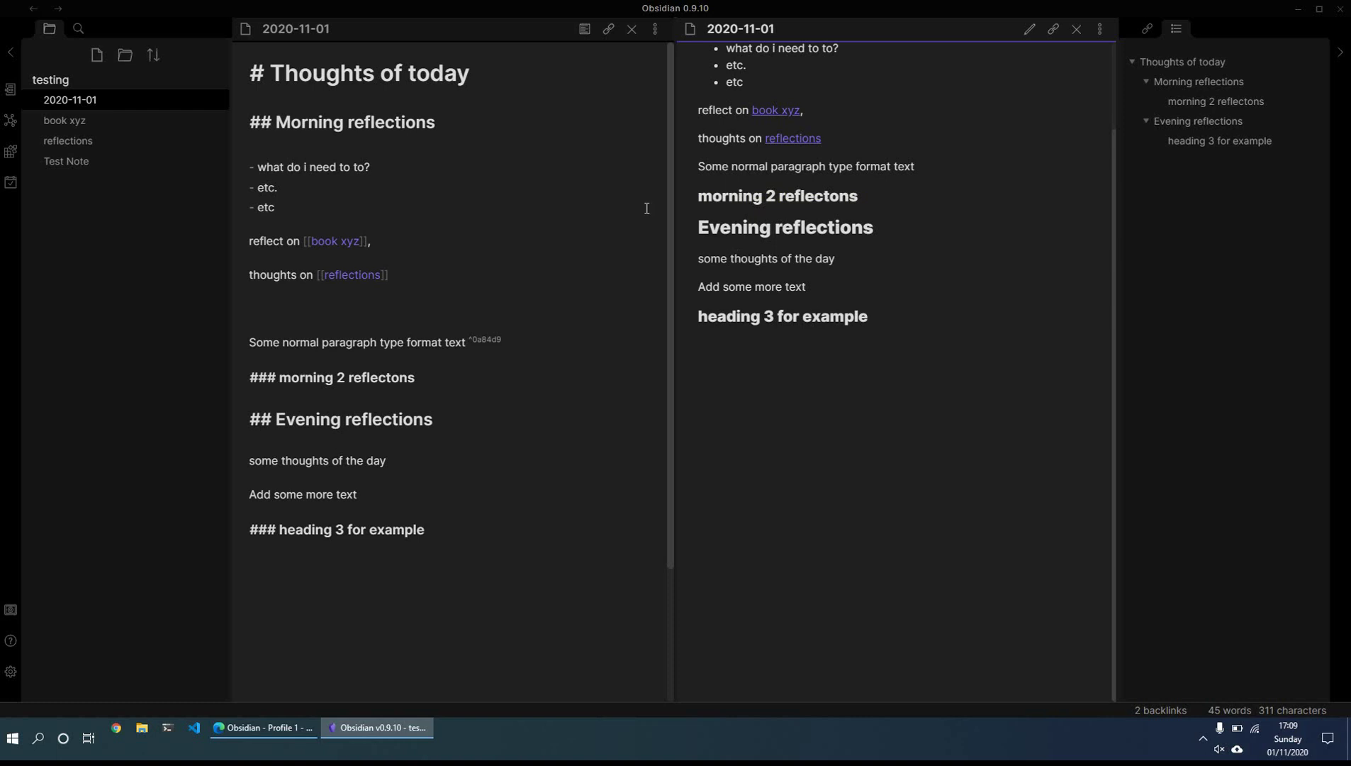
Step: Show the vault graph full-width, filtered to existing files only
left_click(13, 126)
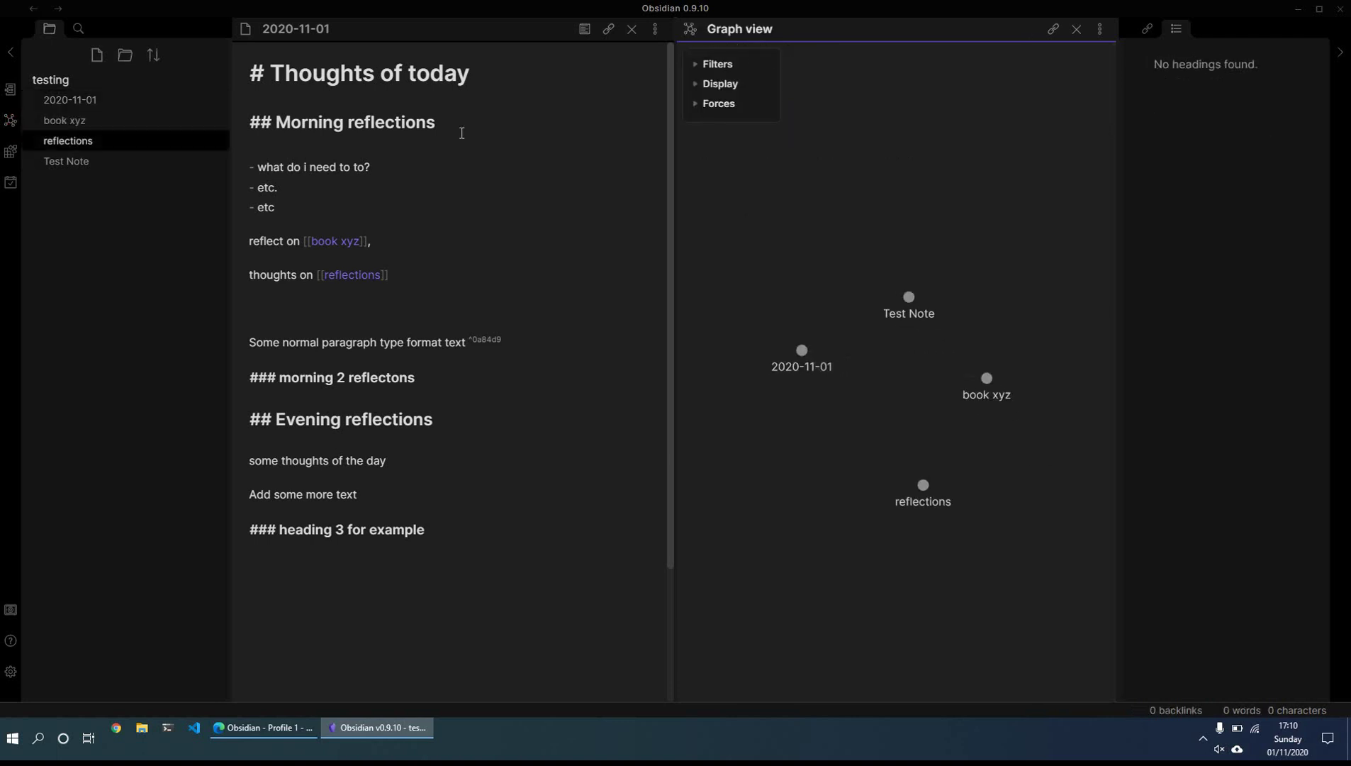
left_click(632, 29)
scroll(617, 289, "up", 3)
left_click_drag(651, 331, 578, 221)
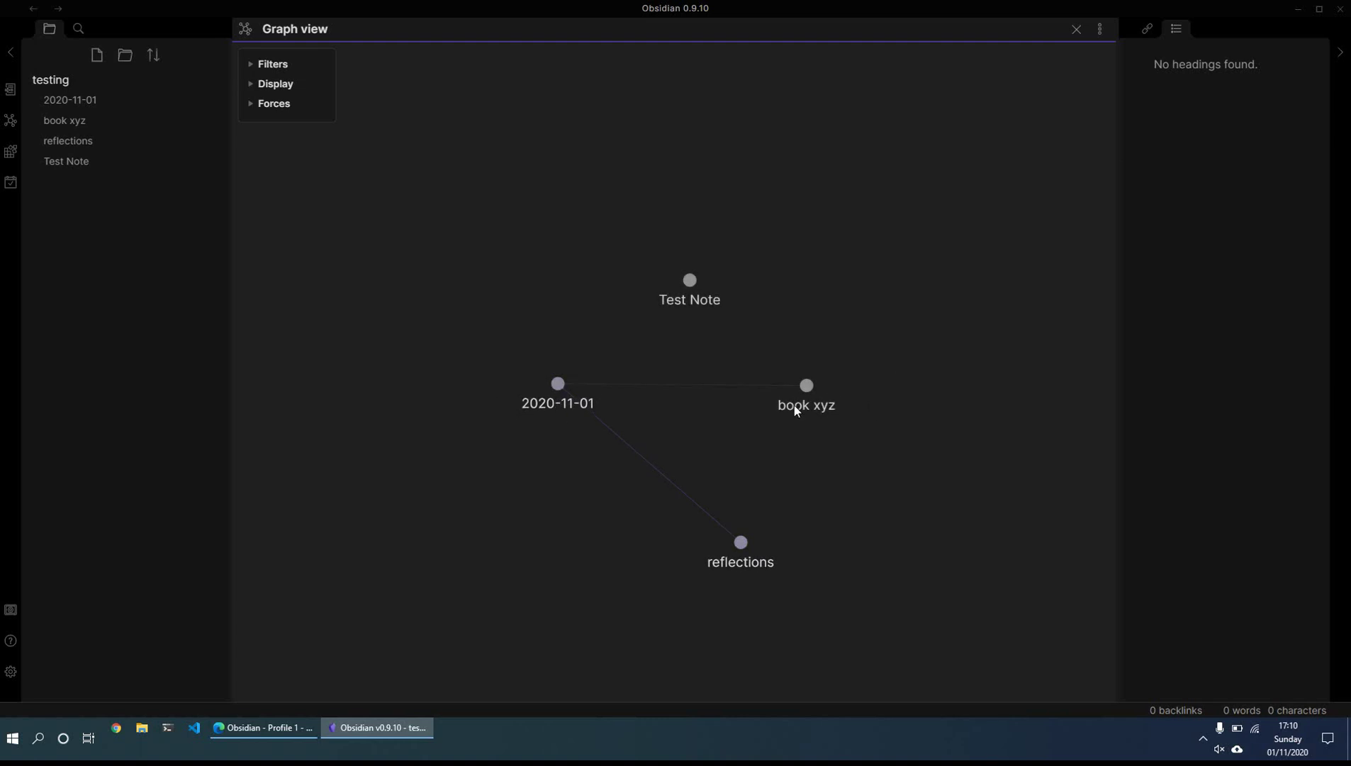
left_click(250, 66)
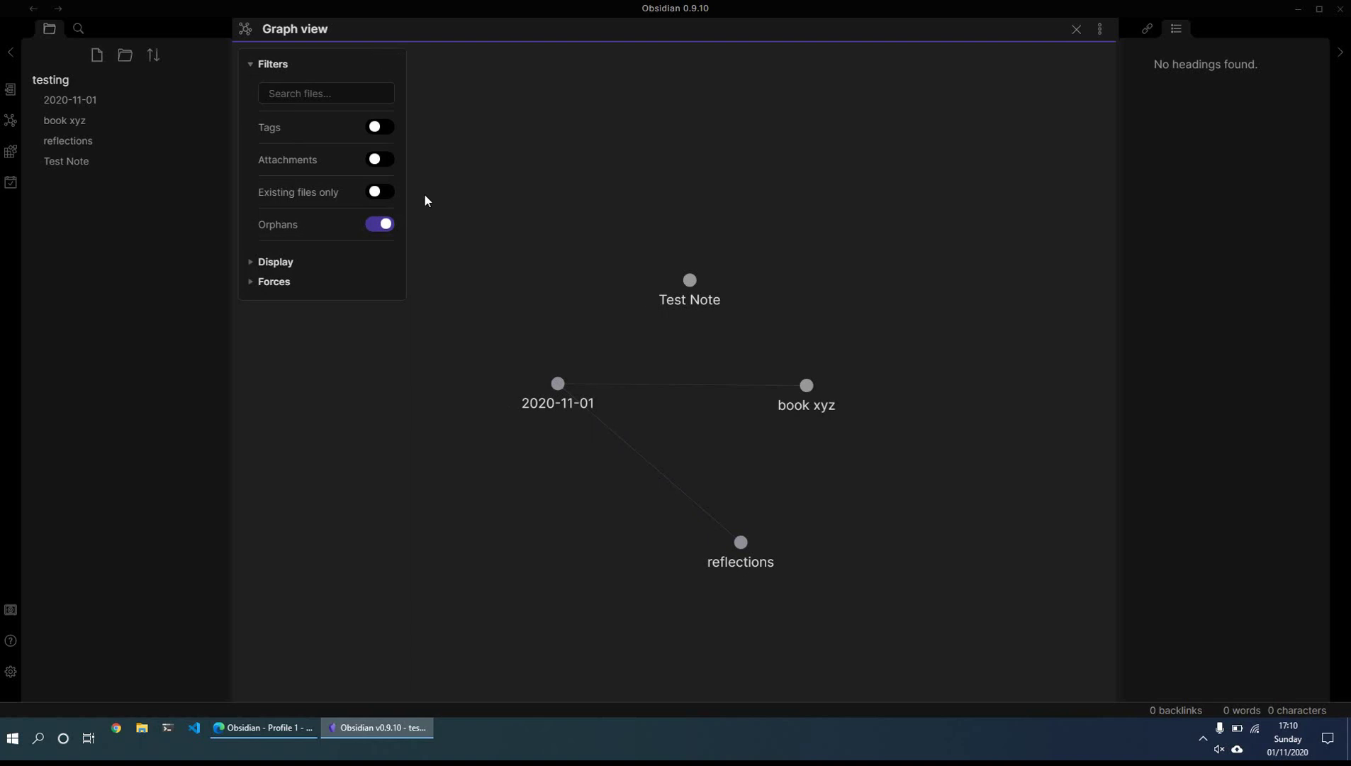
left_click(386, 201)
Step: Add '[[page not existing]]' on a new line below the heading link in book xyz
left_click(91, 125)
left_click(616, 250)
key("Return")
key("Return")
type("[[page not existing")
key("End")
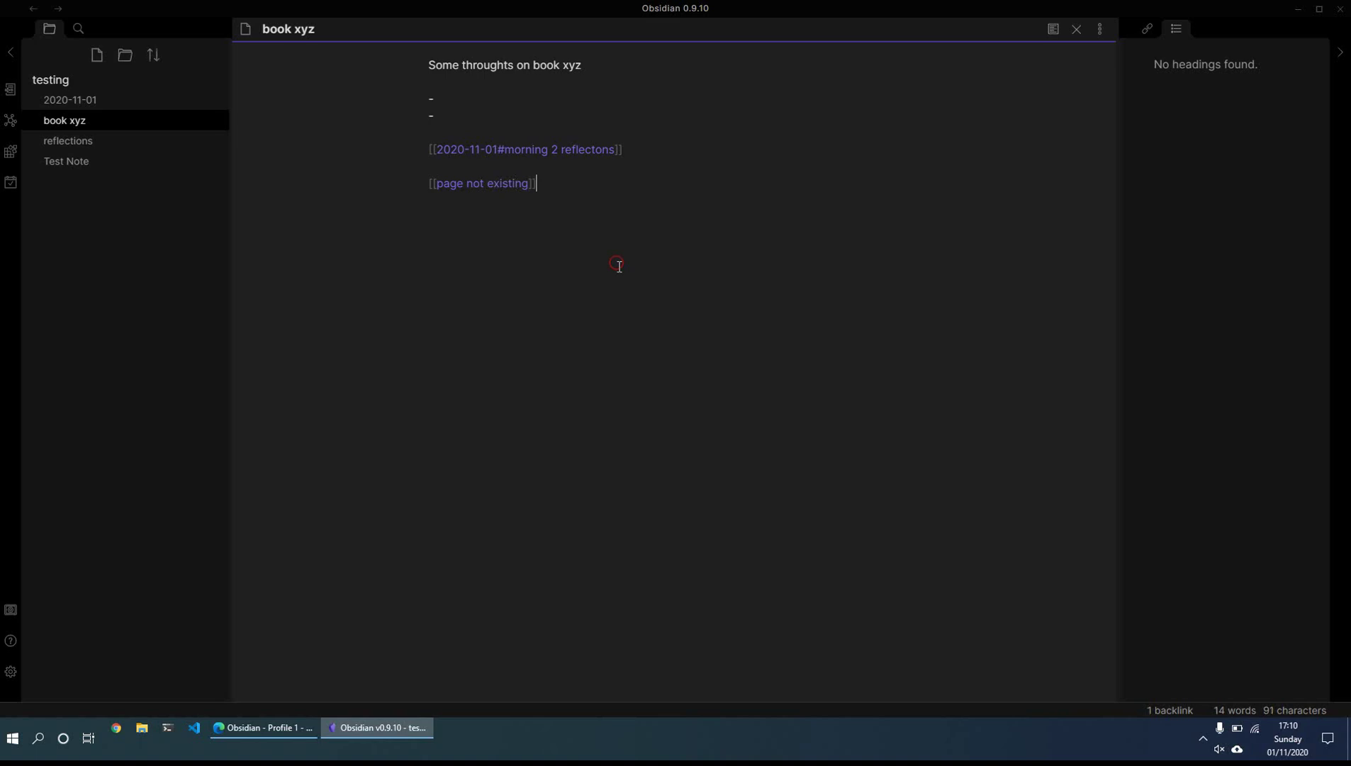
Step: Filter the graph to existing files and raise the center force to cluster the four notes
left_click(12, 131)
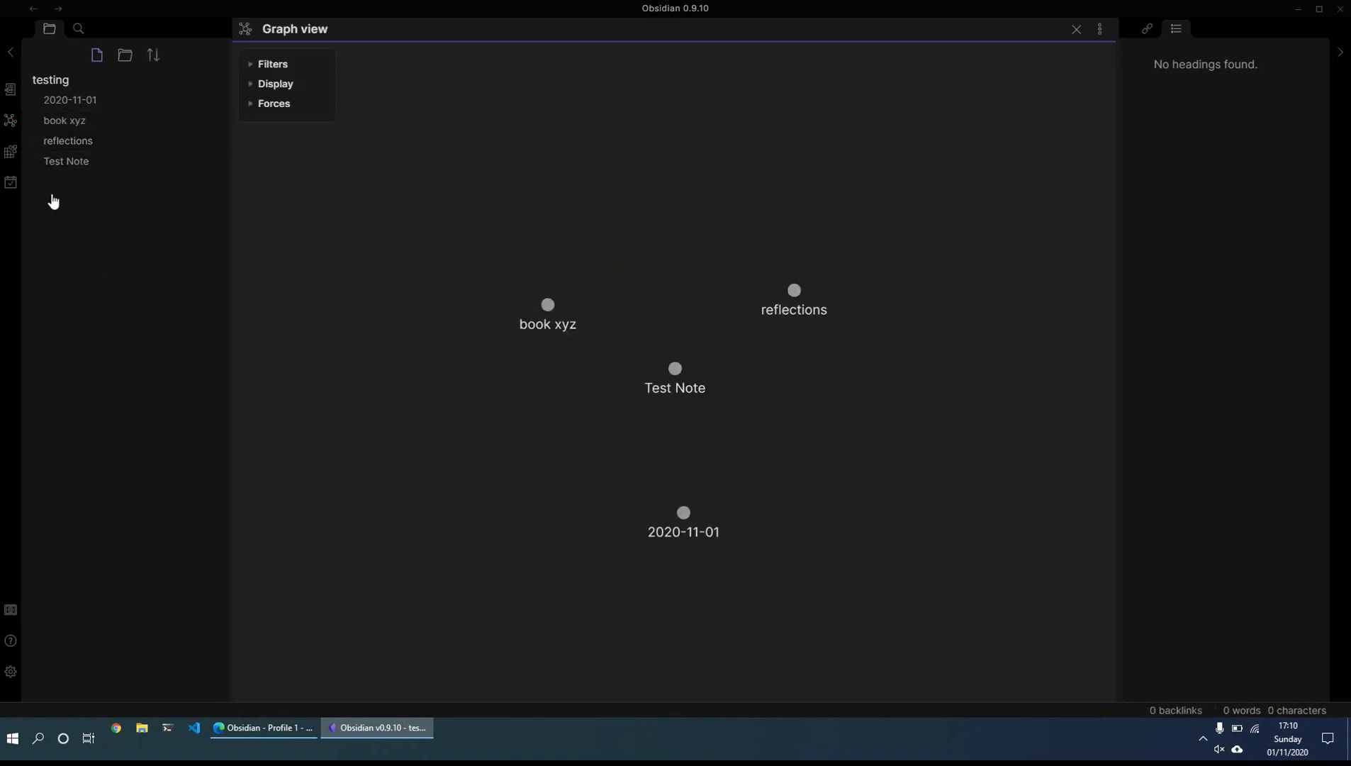
left_click(262, 65)
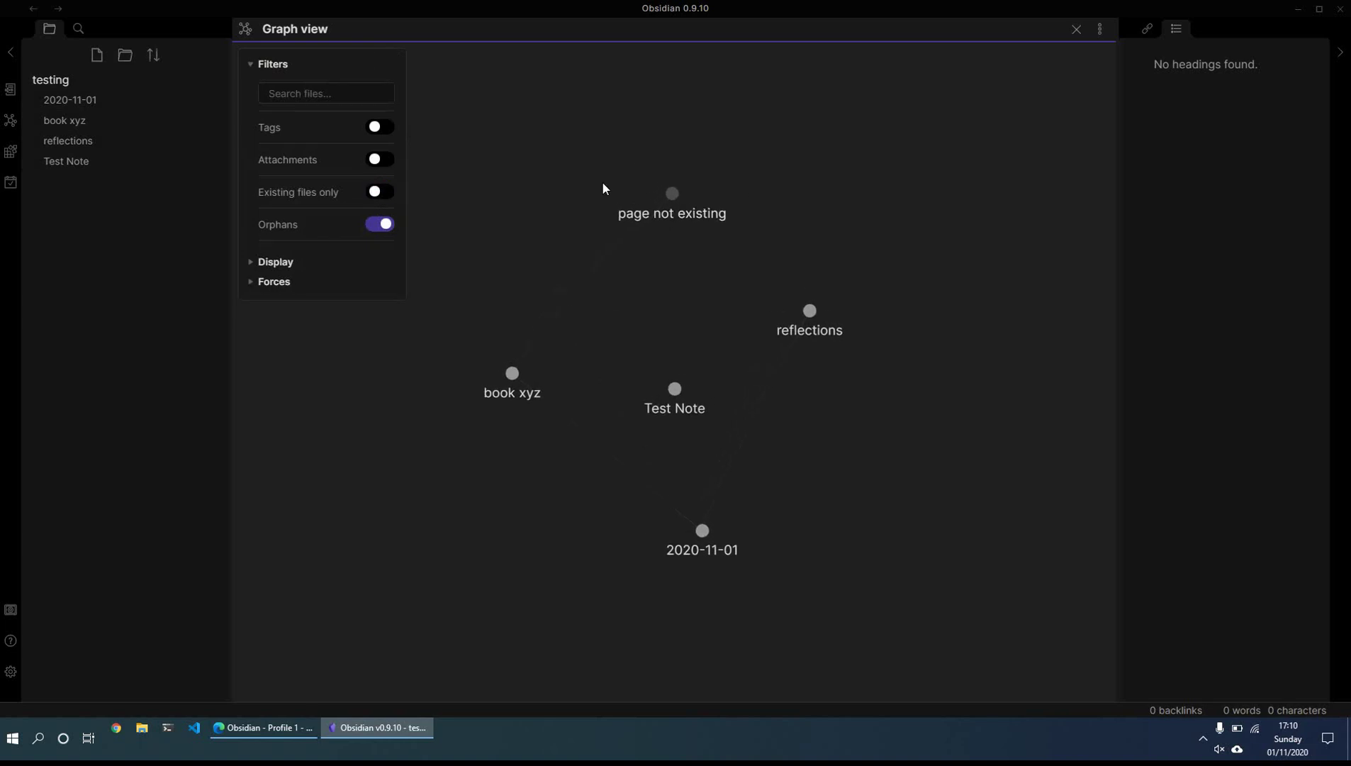
left_click(376, 195)
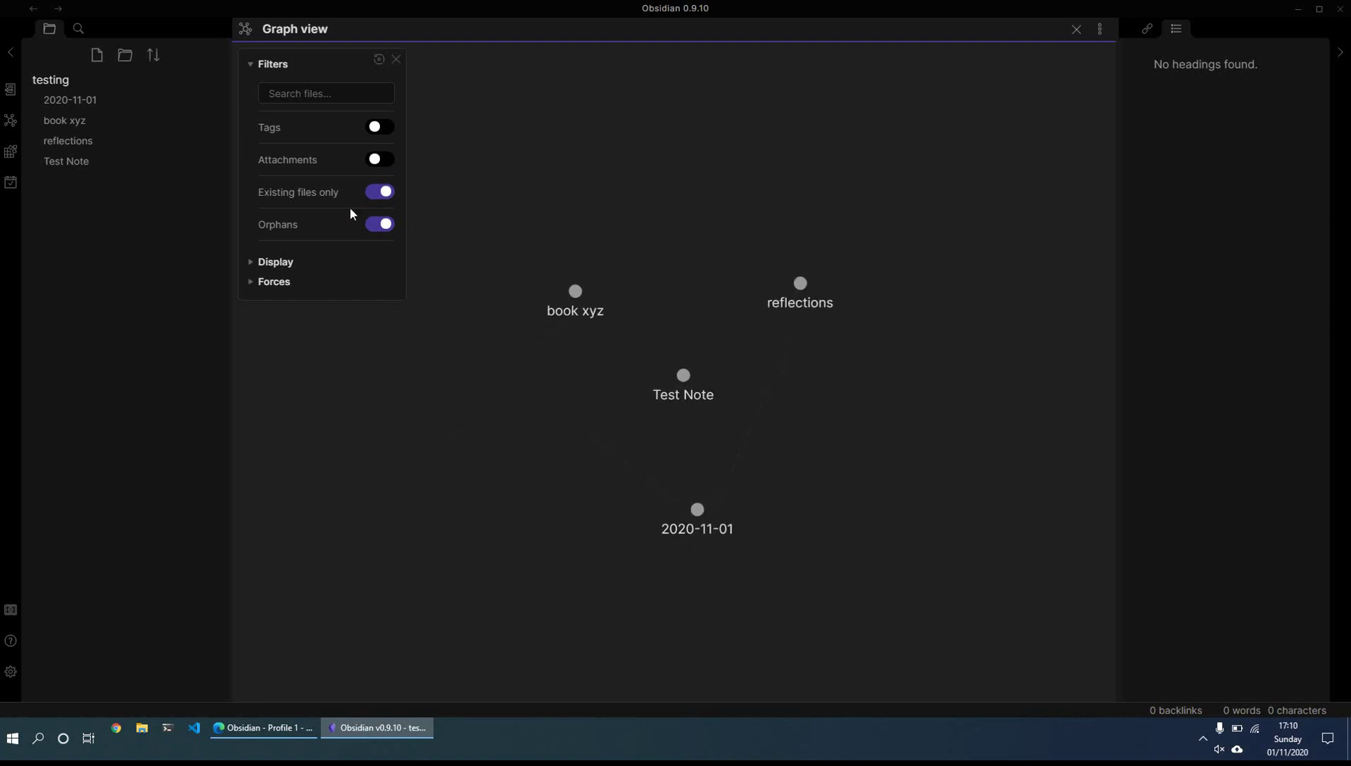
left_click(273, 262)
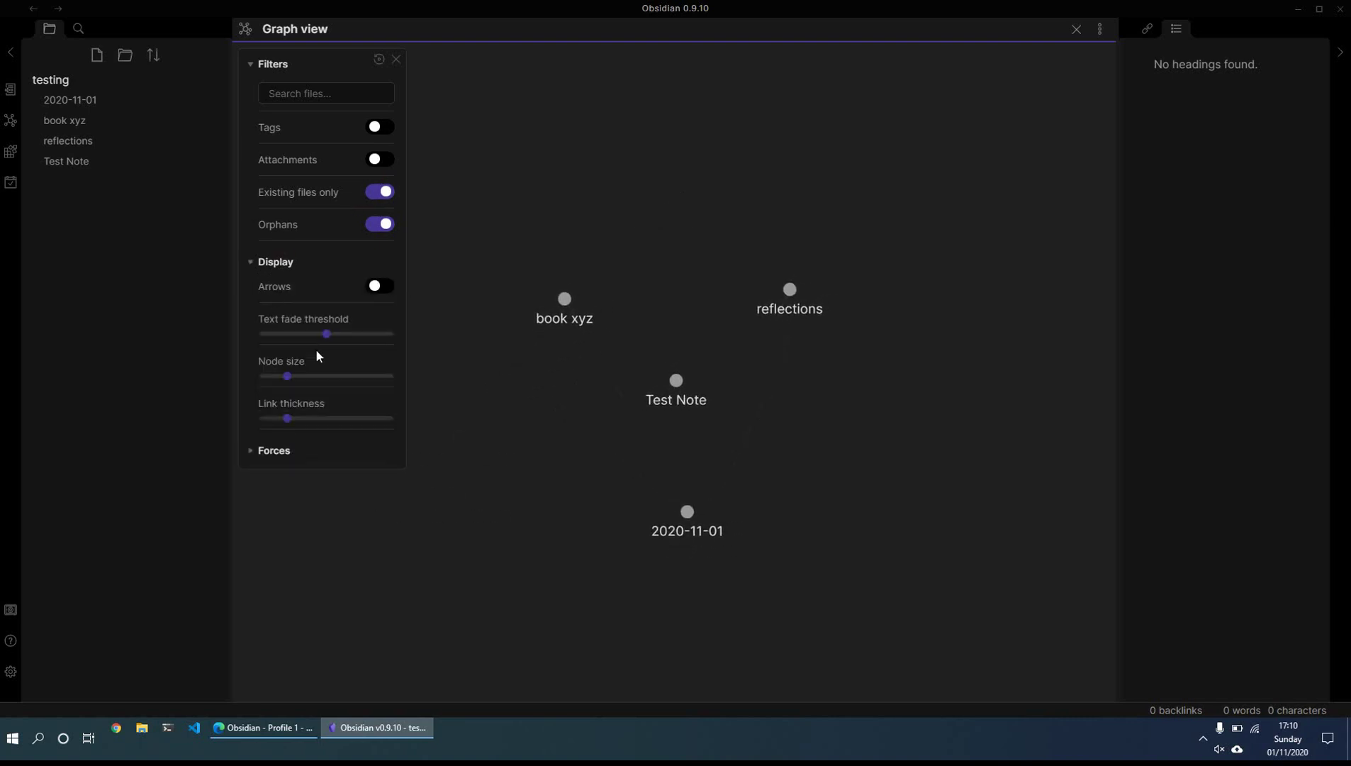
left_click(274, 450)
left_click_drag(331, 488, 368, 476)
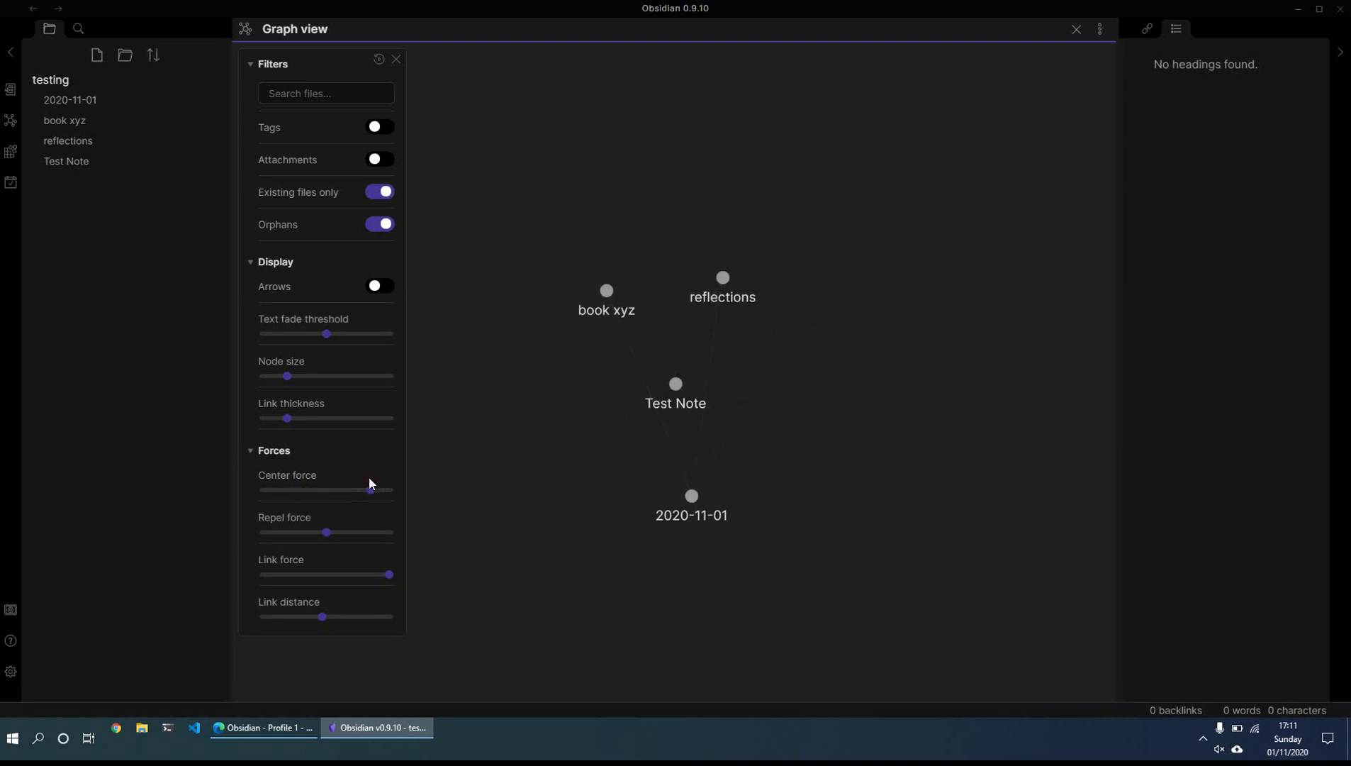
left_click(168, 292)
left_click(253, 65)
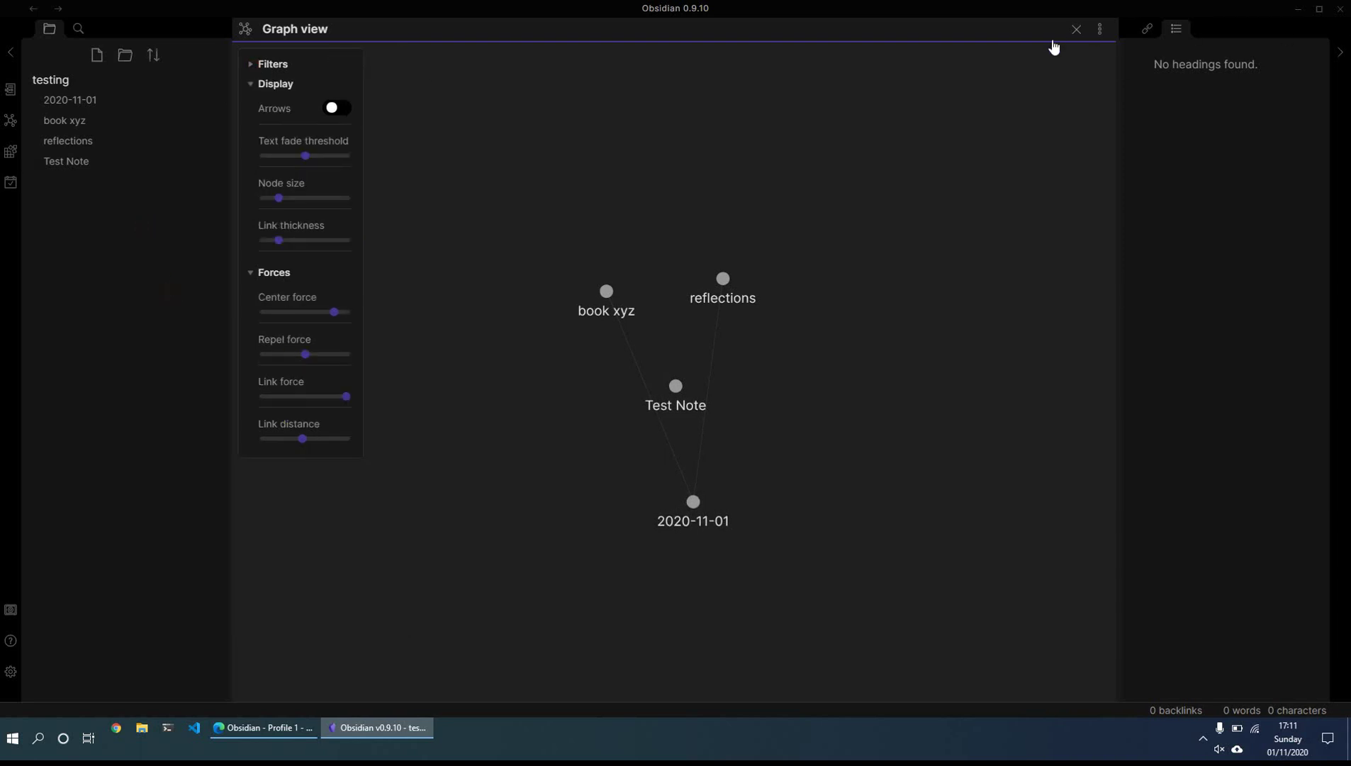
Step: Create a 'Daily Notes' folder and move 2020-11-01 into it
left_click(1074, 31)
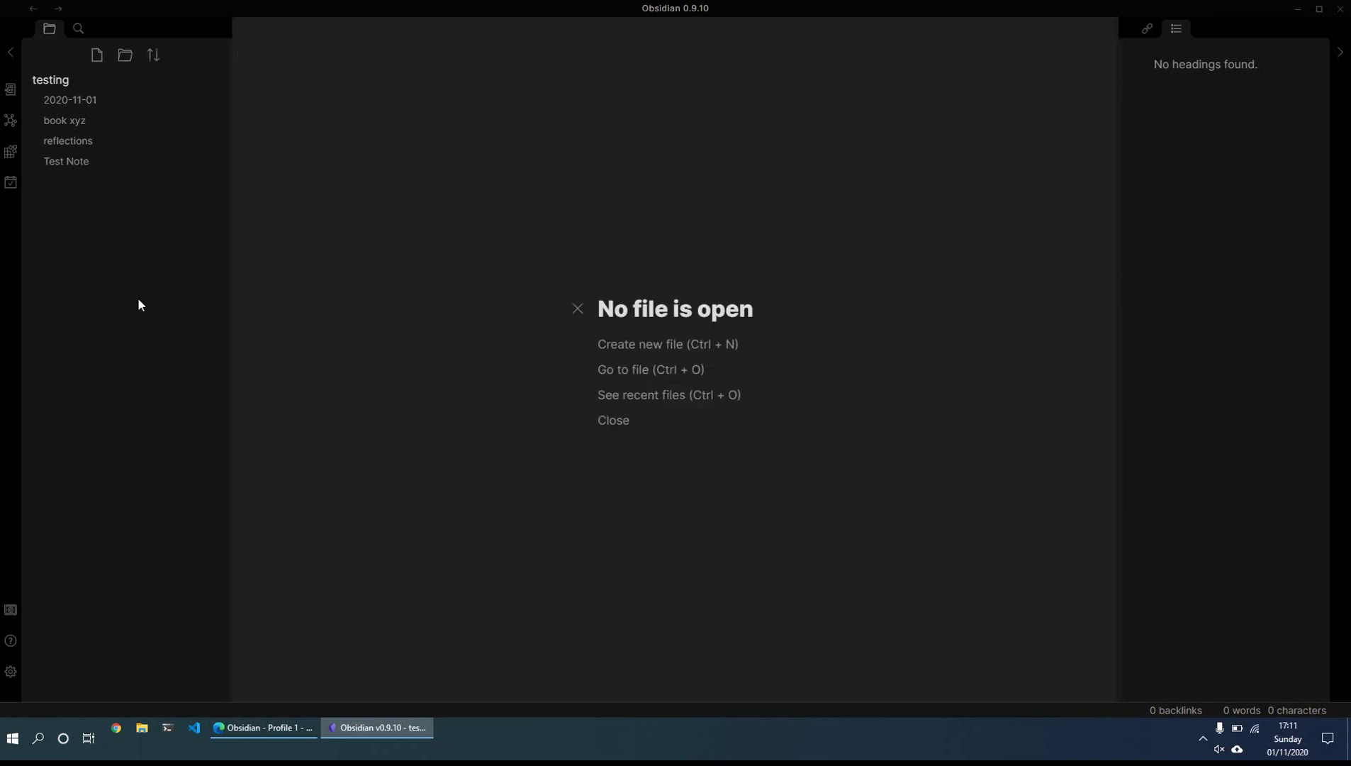
left_click(126, 55)
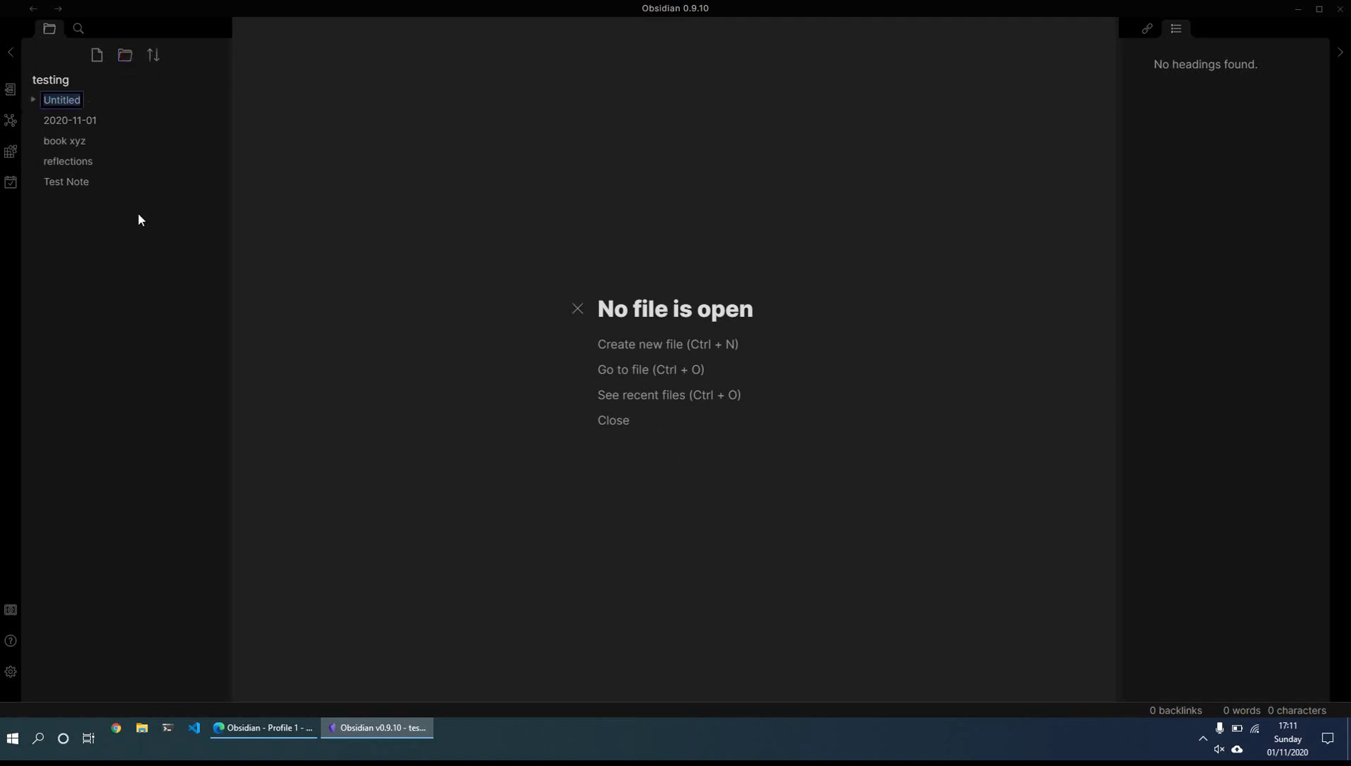
type("Daily Notes")
key("Return")
left_click(35, 101)
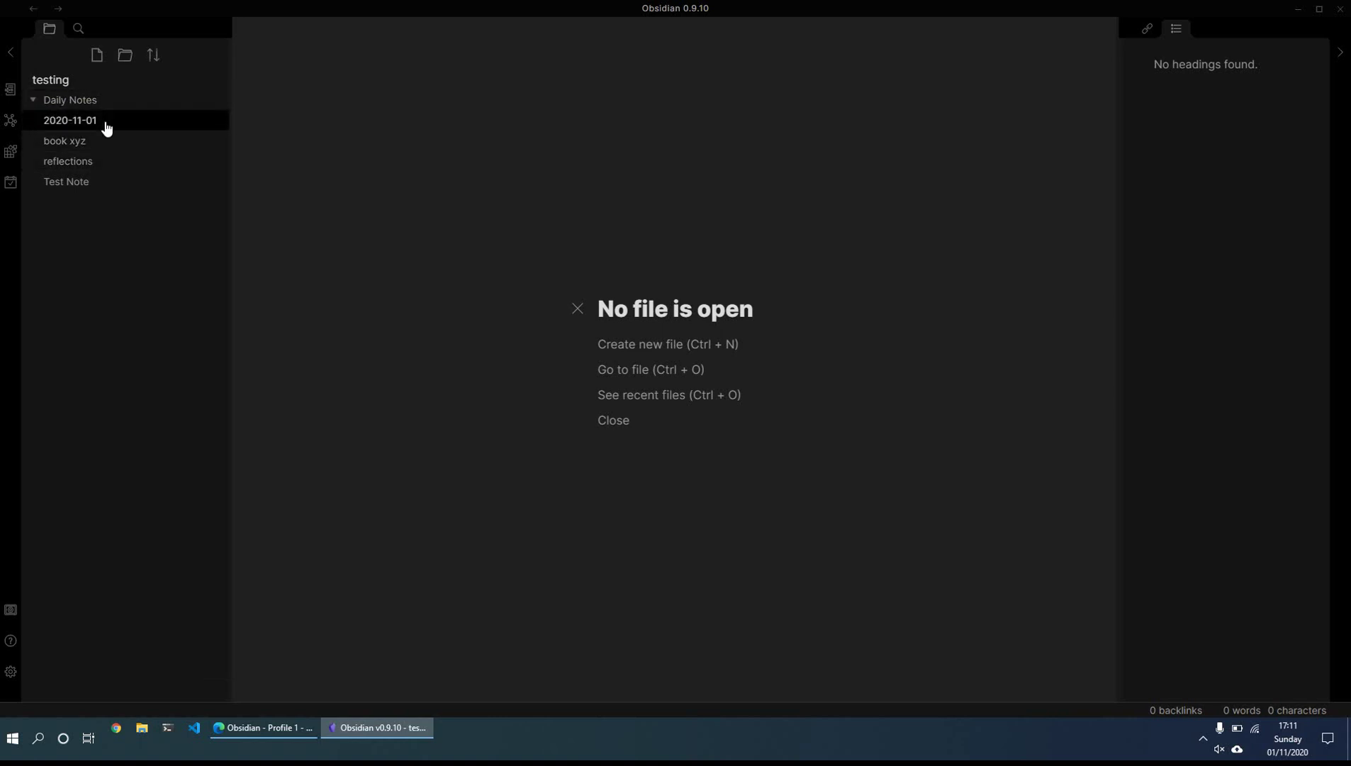
left_click_drag(99, 127, 91, 101)
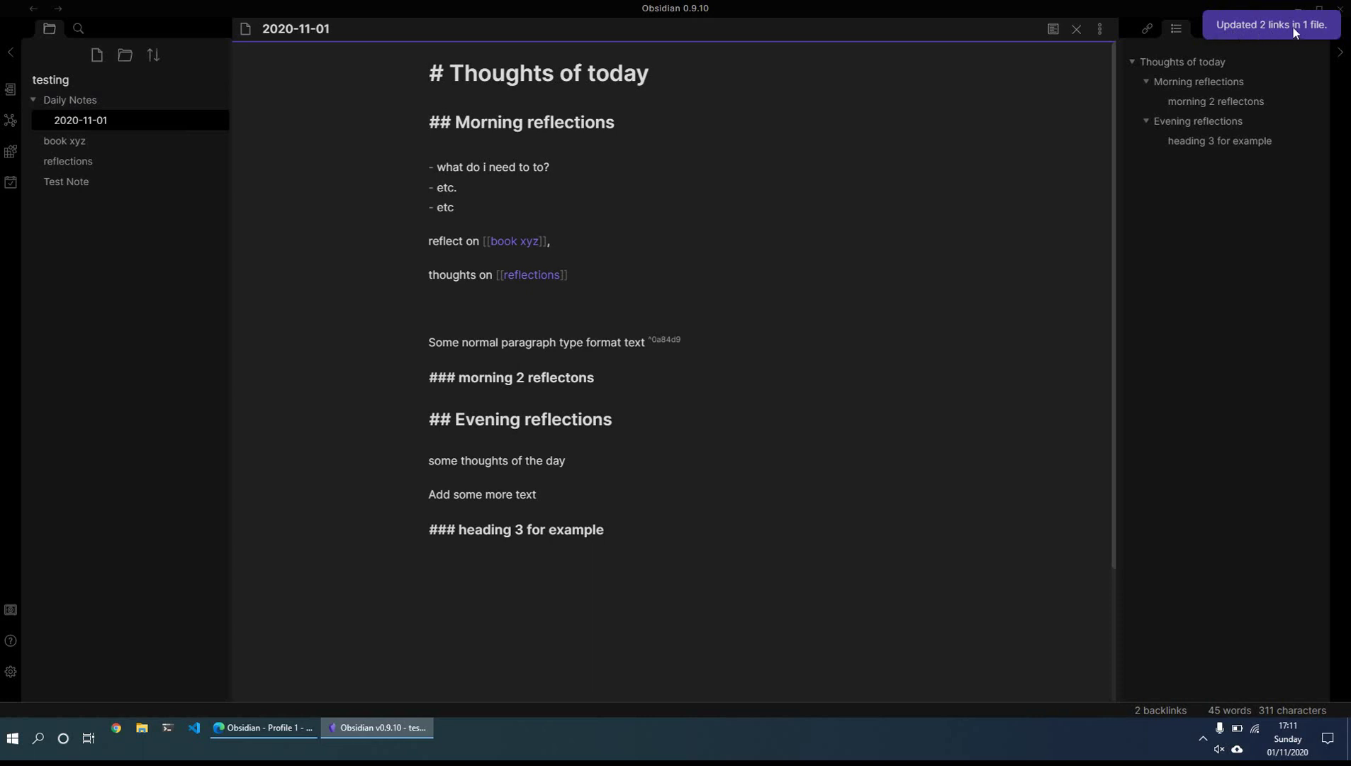
Step: Follow book xyz's heading link to 2020-11-01 and bring up that note's options
left_click(114, 149)
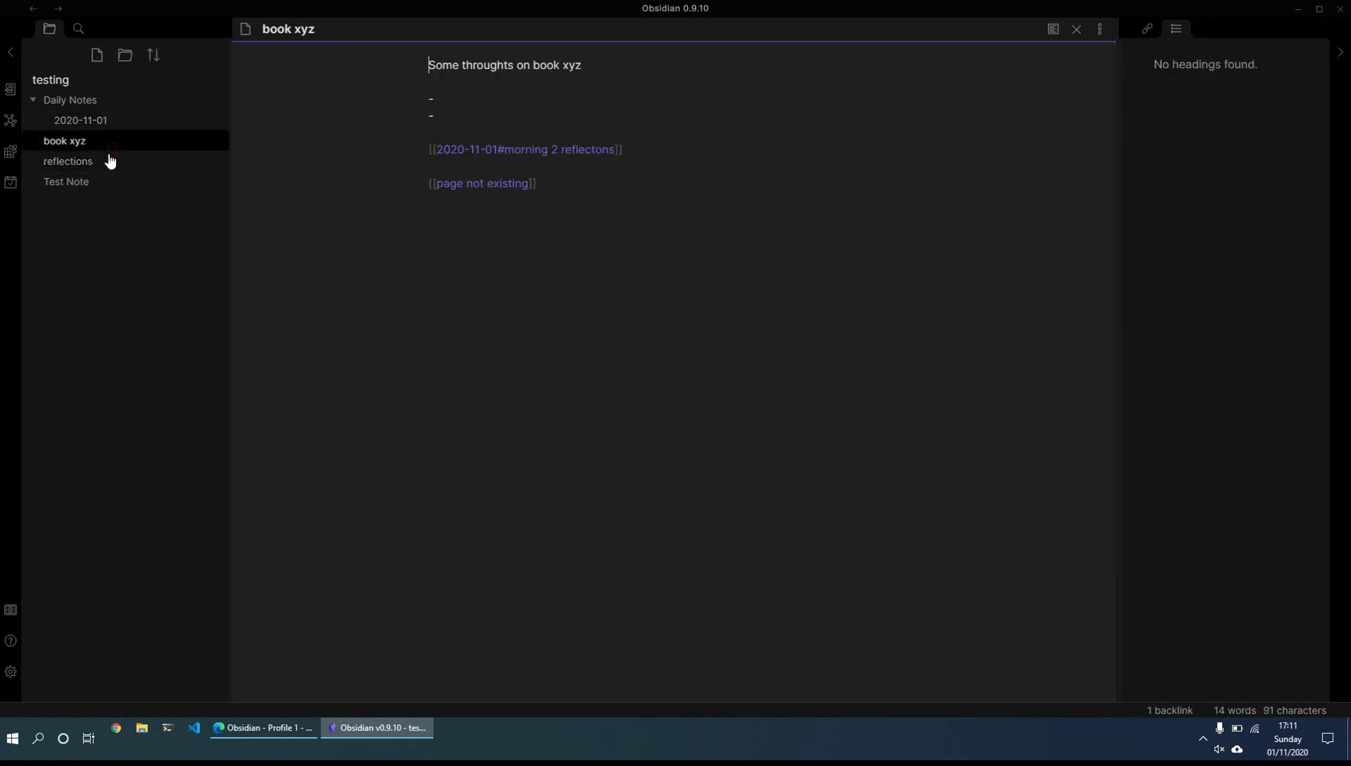
left_click(597, 148)
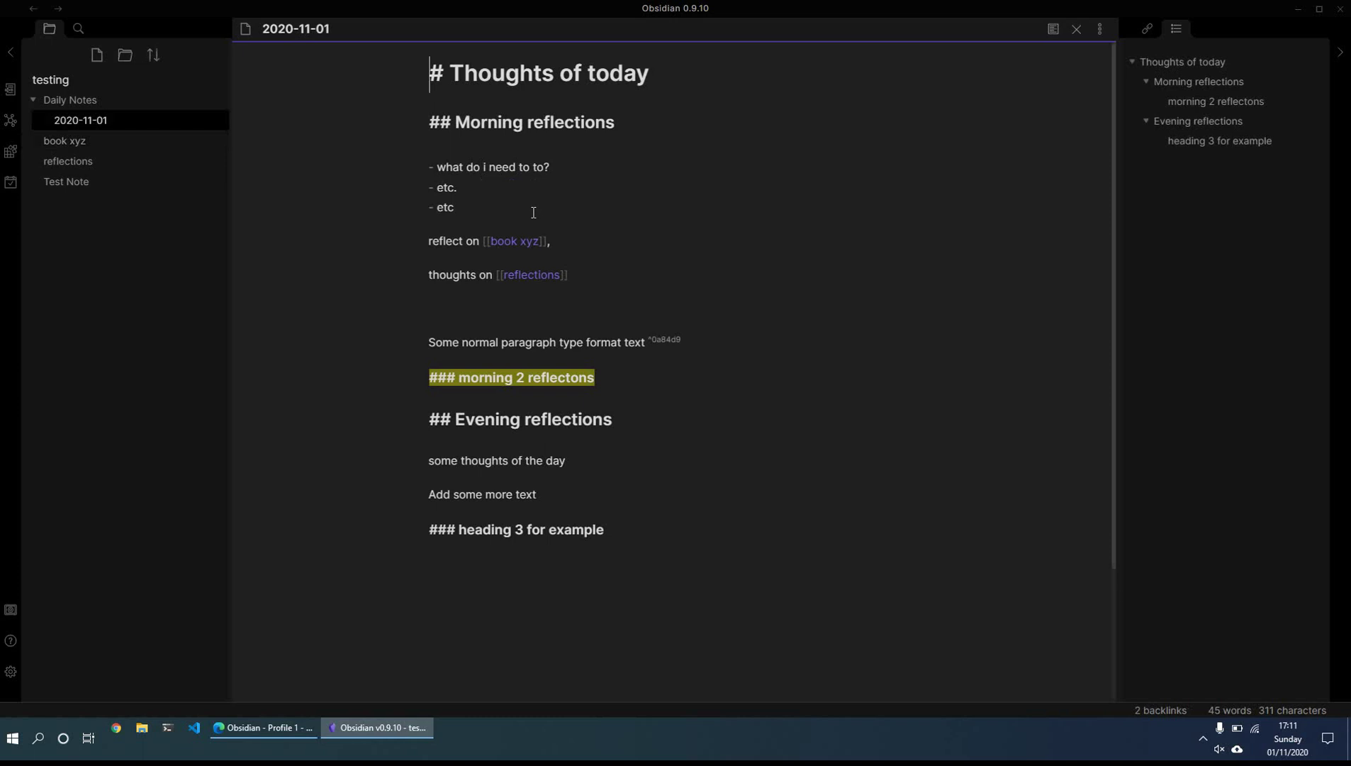
left_click(104, 122)
right_click(104, 122)
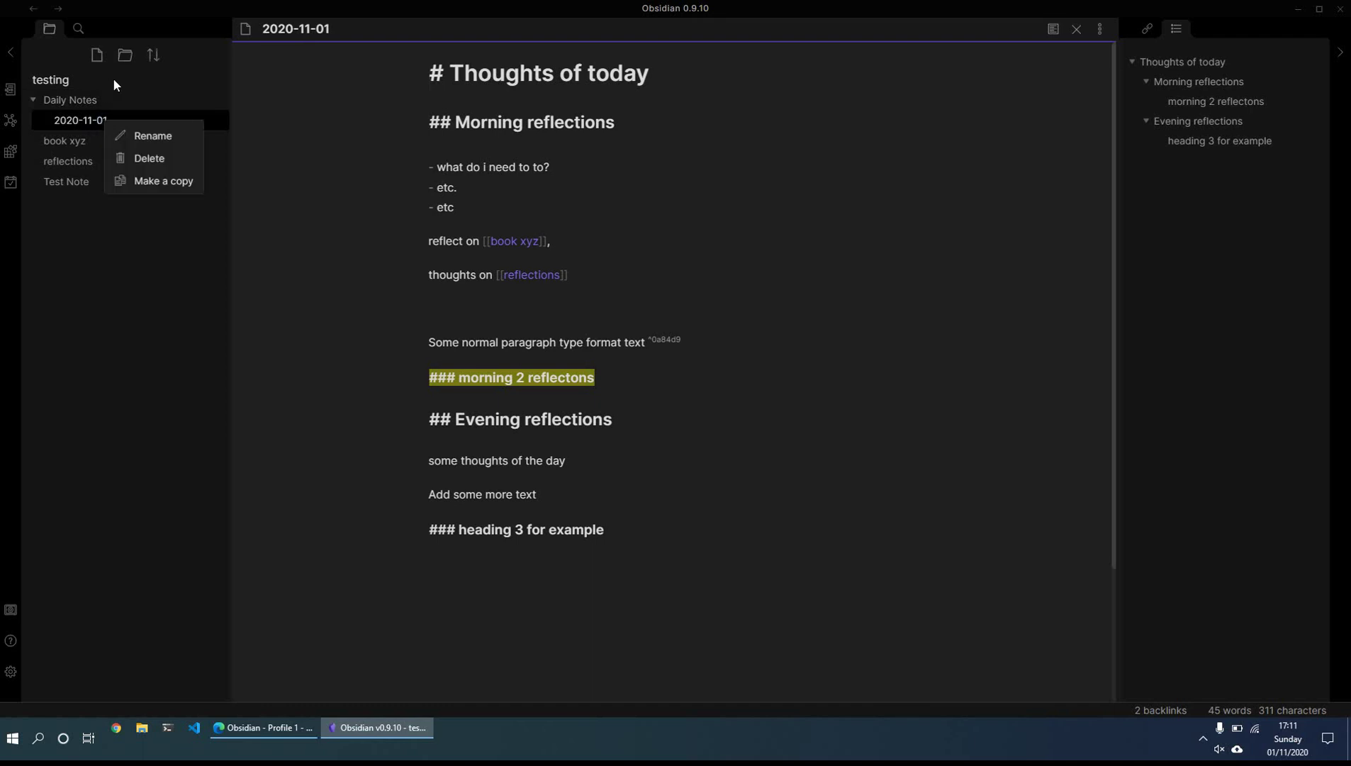
Step: Create a 2020-11-02 note and move it into Daily Notes
left_click(107, 59)
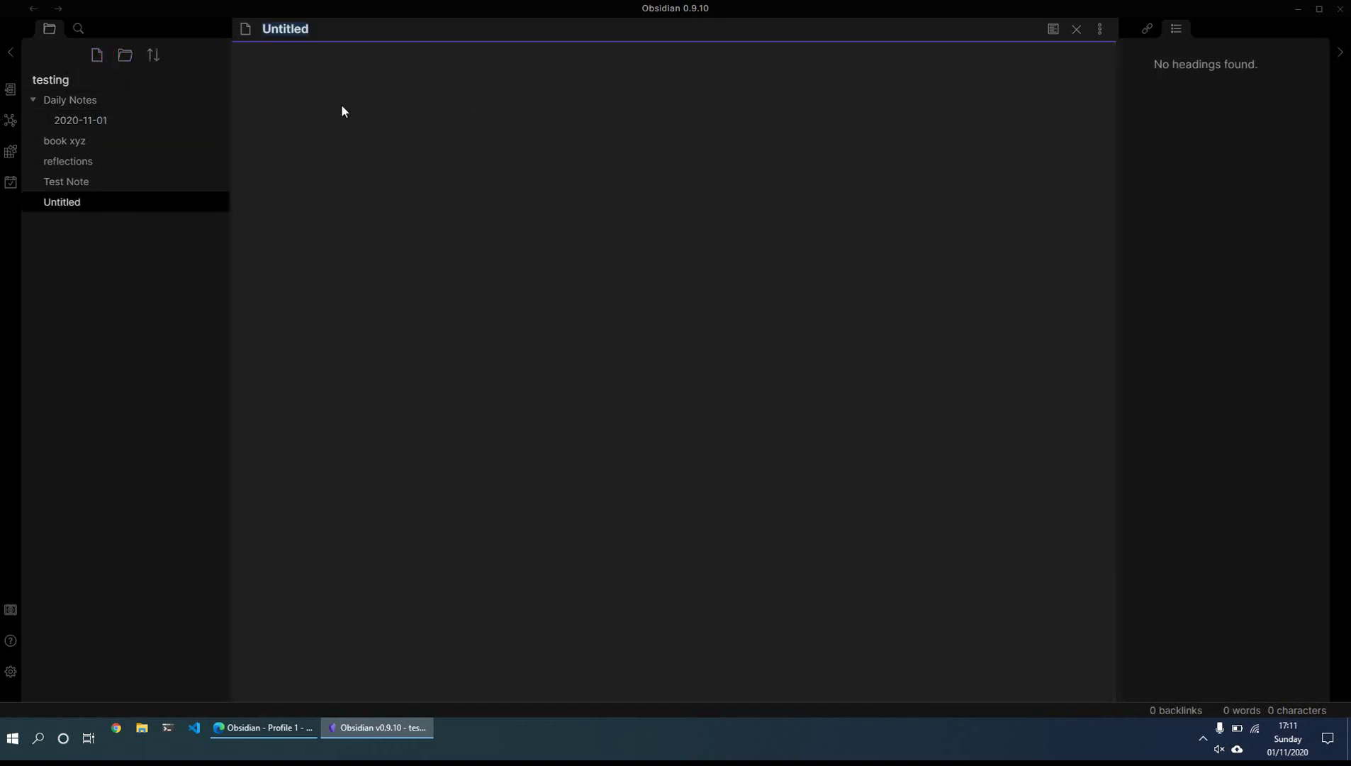
type("2020-11-02")
key("Return")
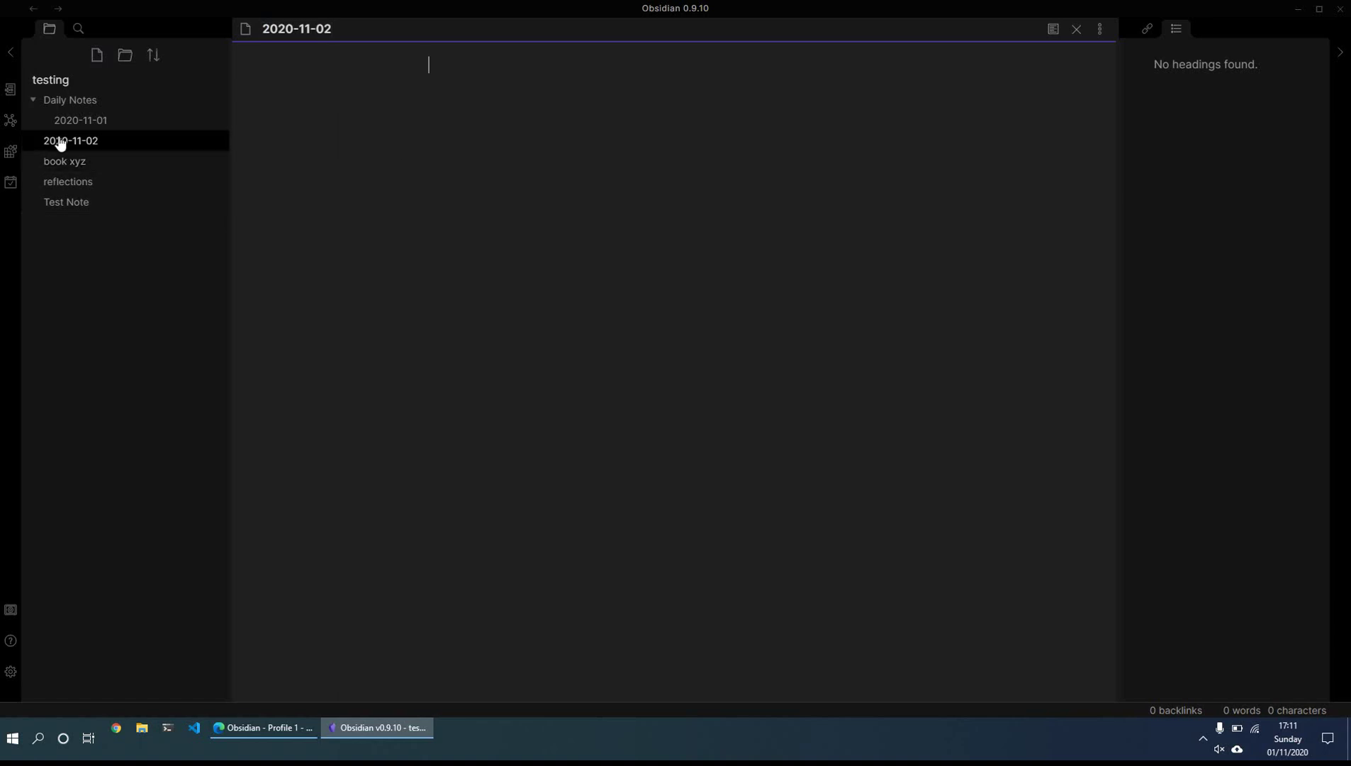
left_click_drag(60, 139, 75, 100)
left_click(540, 134)
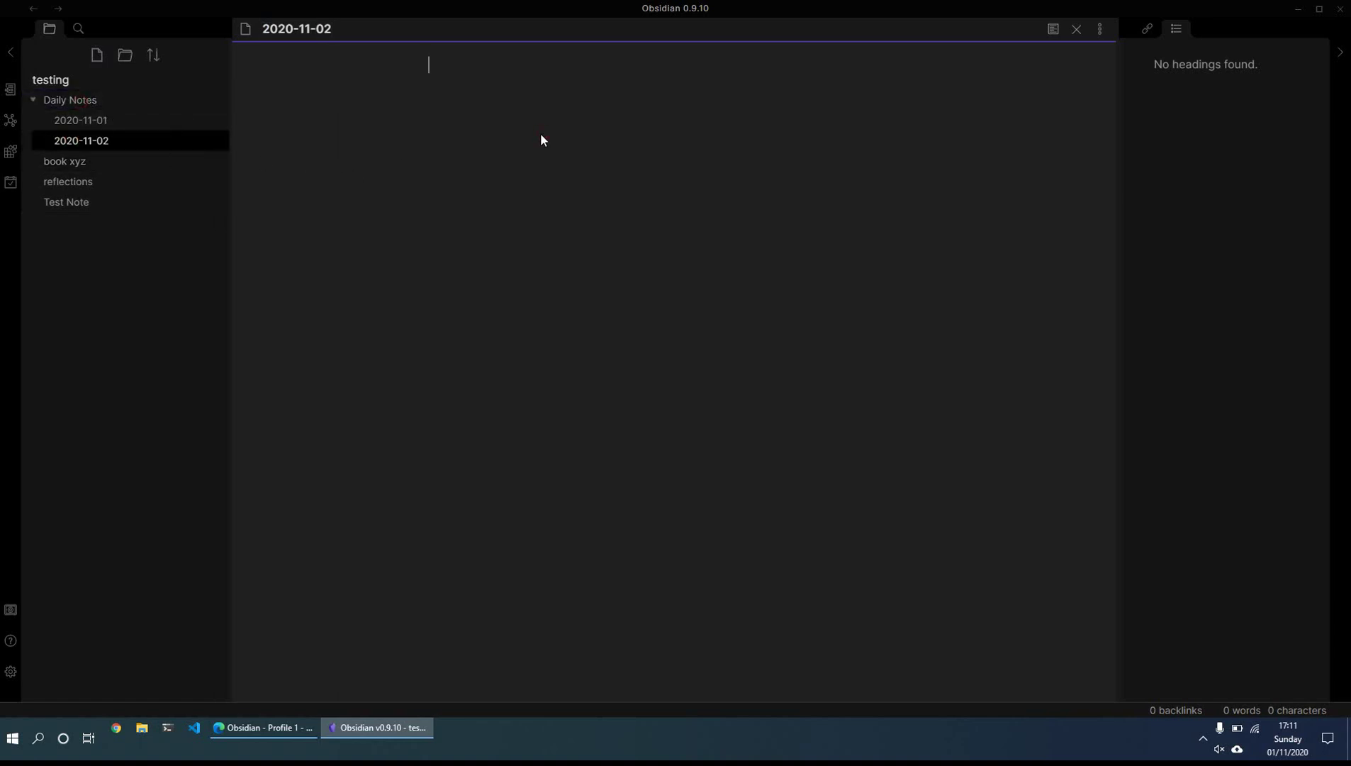
Step: Create a new folder named 'Programming'
left_click(122, 57)
type("Programming")
key("Return")
left_click(39, 168)
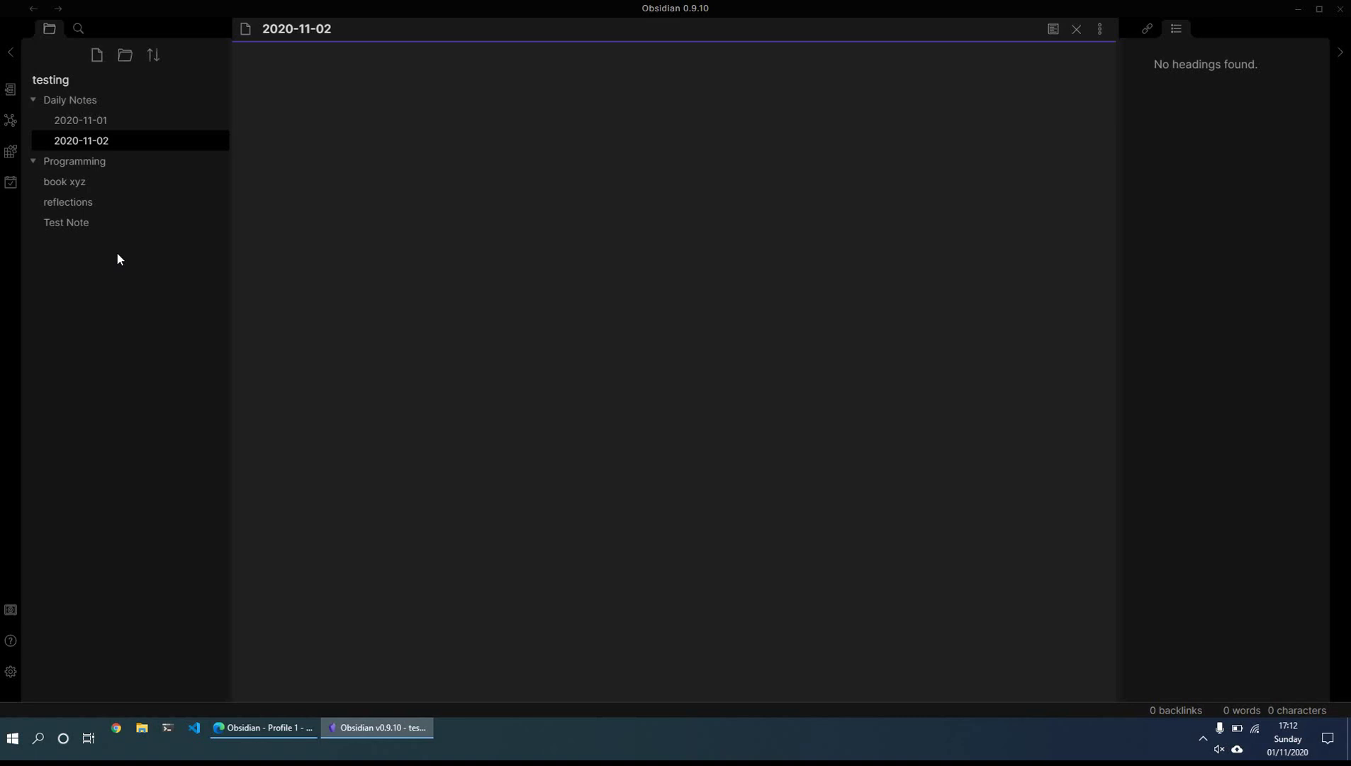
Step: Show book xyz's backlinks with unlinked mentions expanded, then open 2020-11-01 from its linked mention
left_click(91, 186)
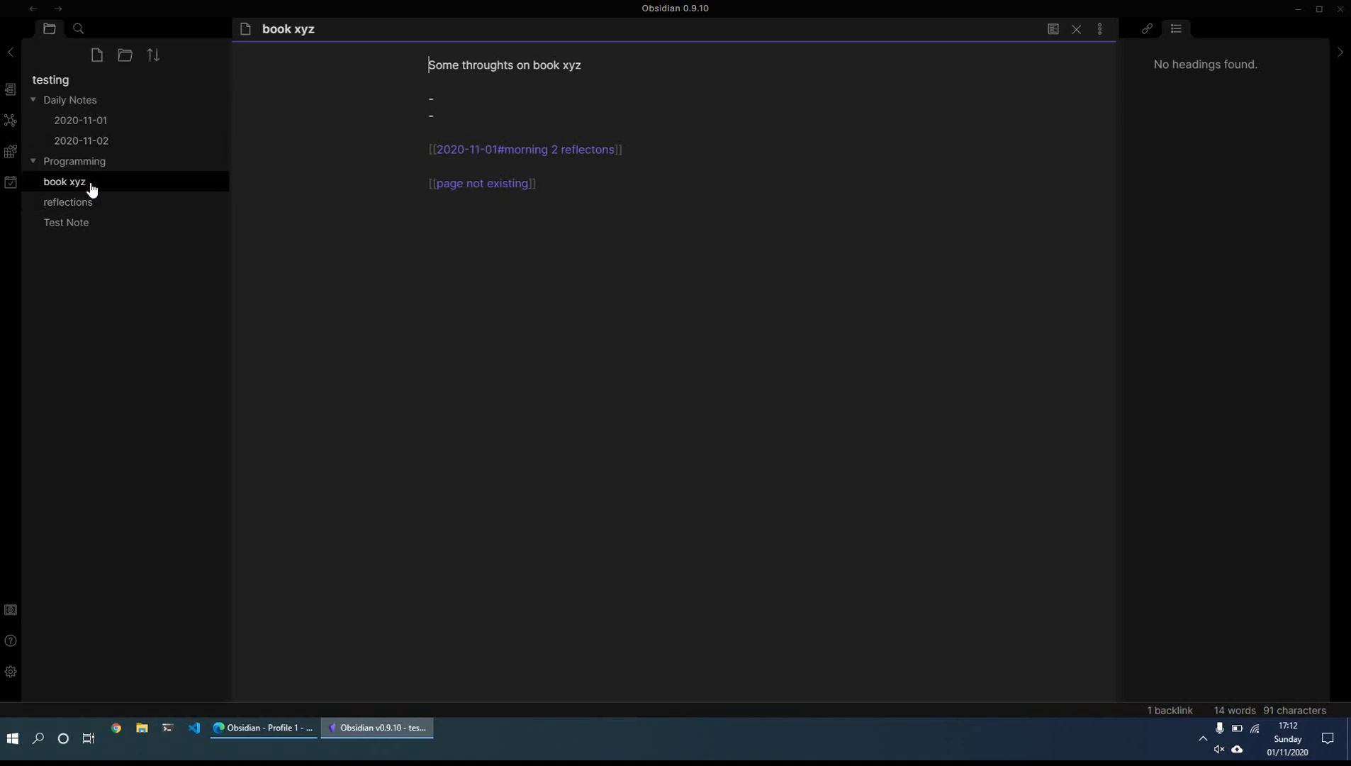
left_click(1148, 28)
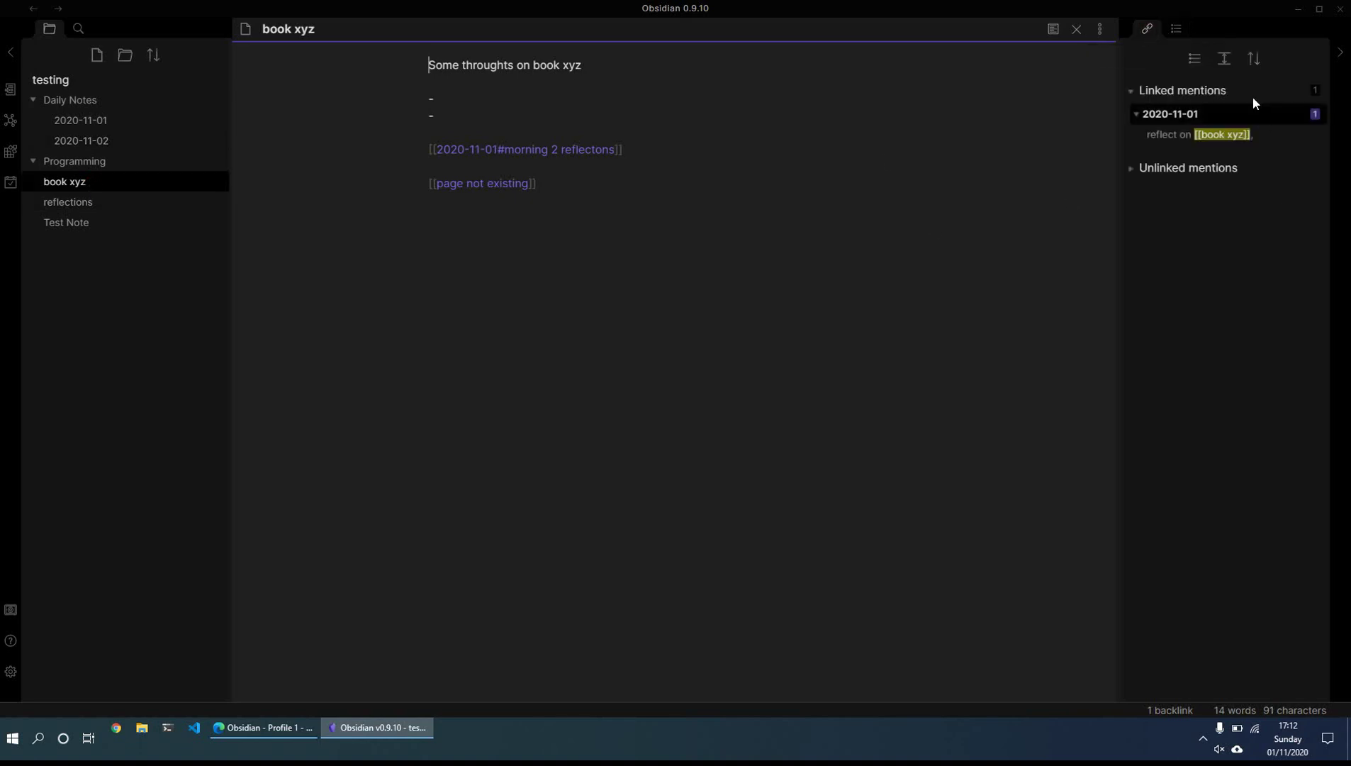
left_click(1141, 176)
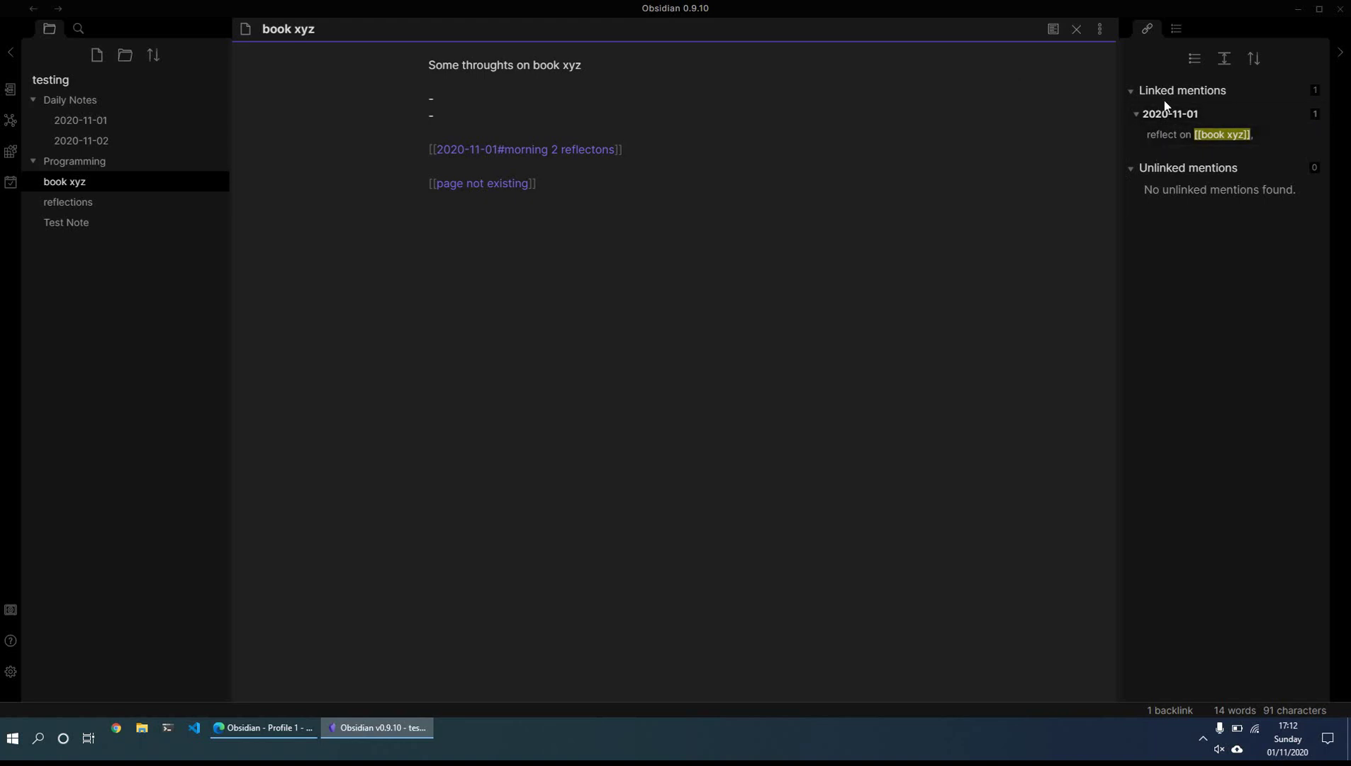
left_click(1169, 145)
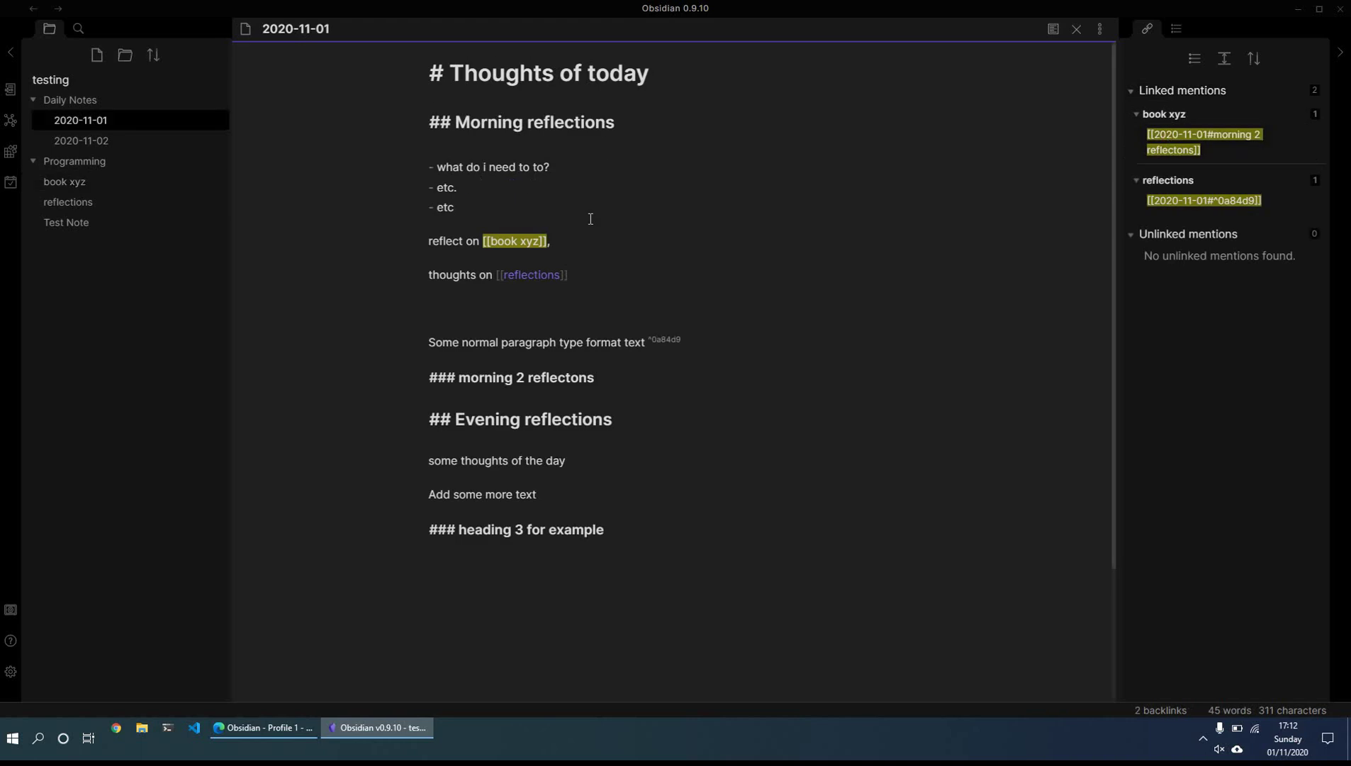
left_click_drag(582, 224, 539, 169)
left_click(588, 241)
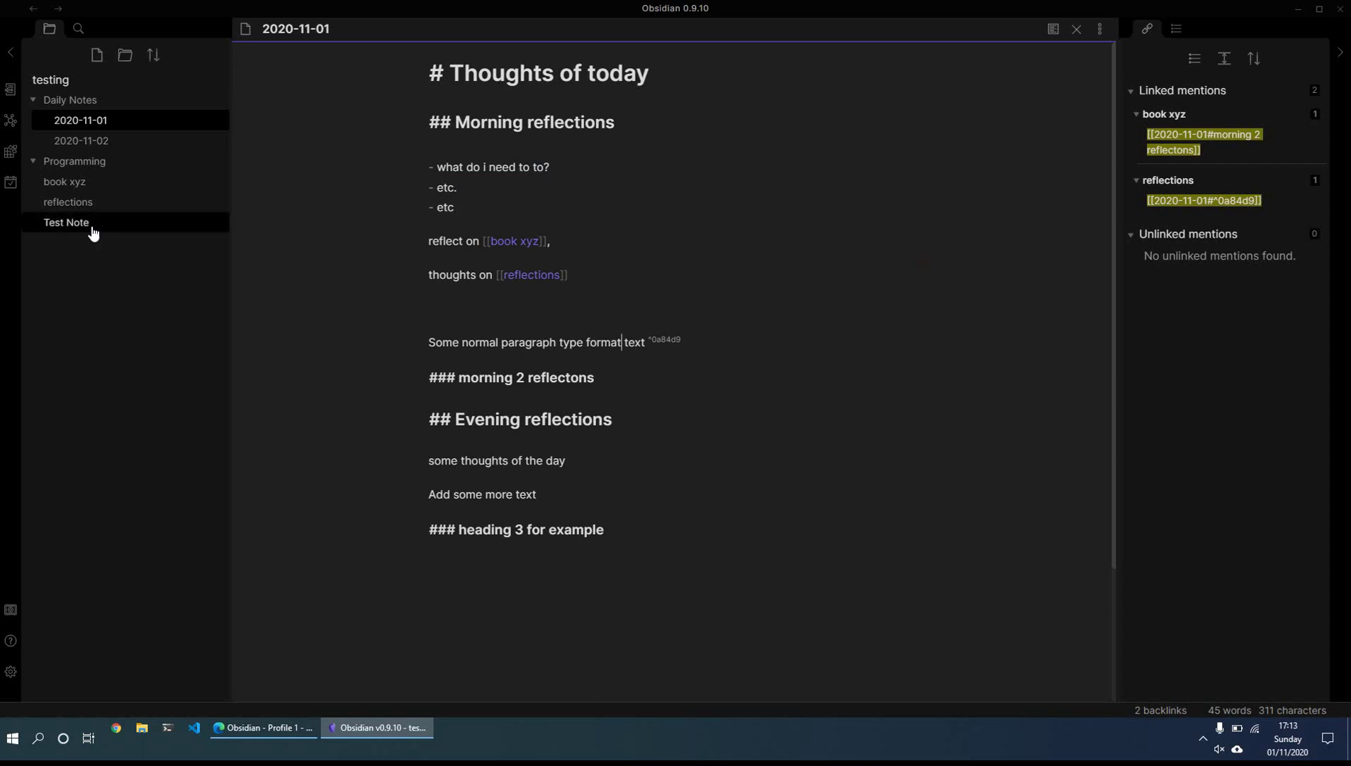
Step: Open Test Note in a split pane beside 2020-11-01 and add the line 'some notes'
left_click(71, 228, "ctrl")
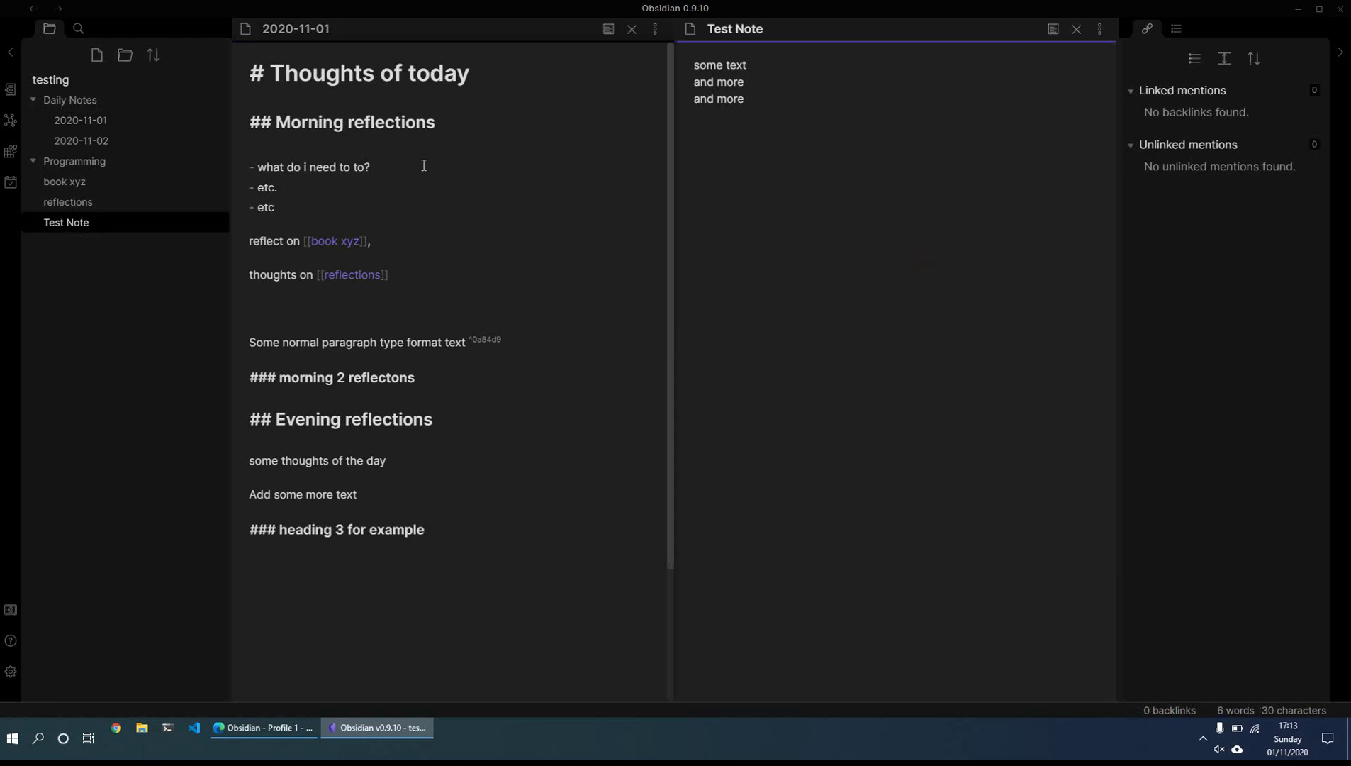
left_click(931, 179)
type("some notes")
key("Return")
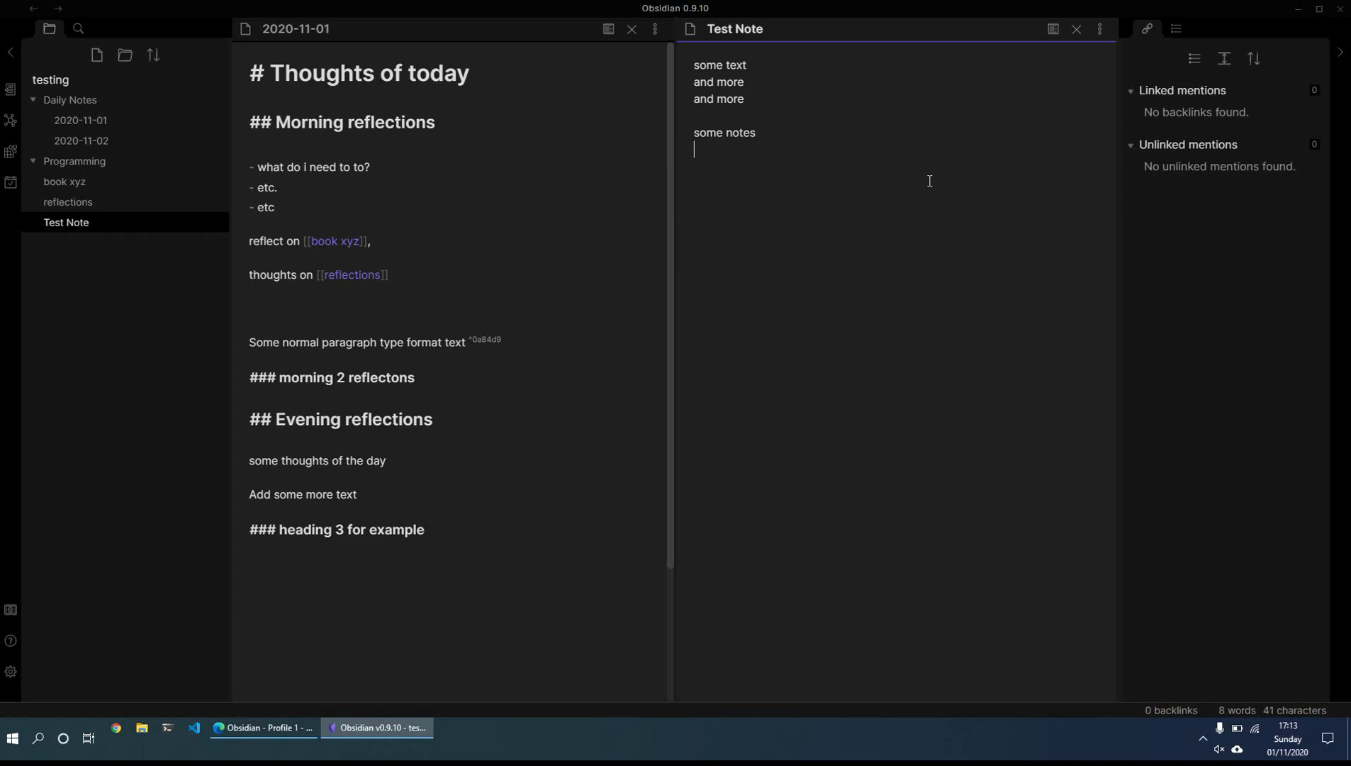
Step: Open the reflections note in a third pane stacked below Test Note
left_click(84, 206, "ctrl")
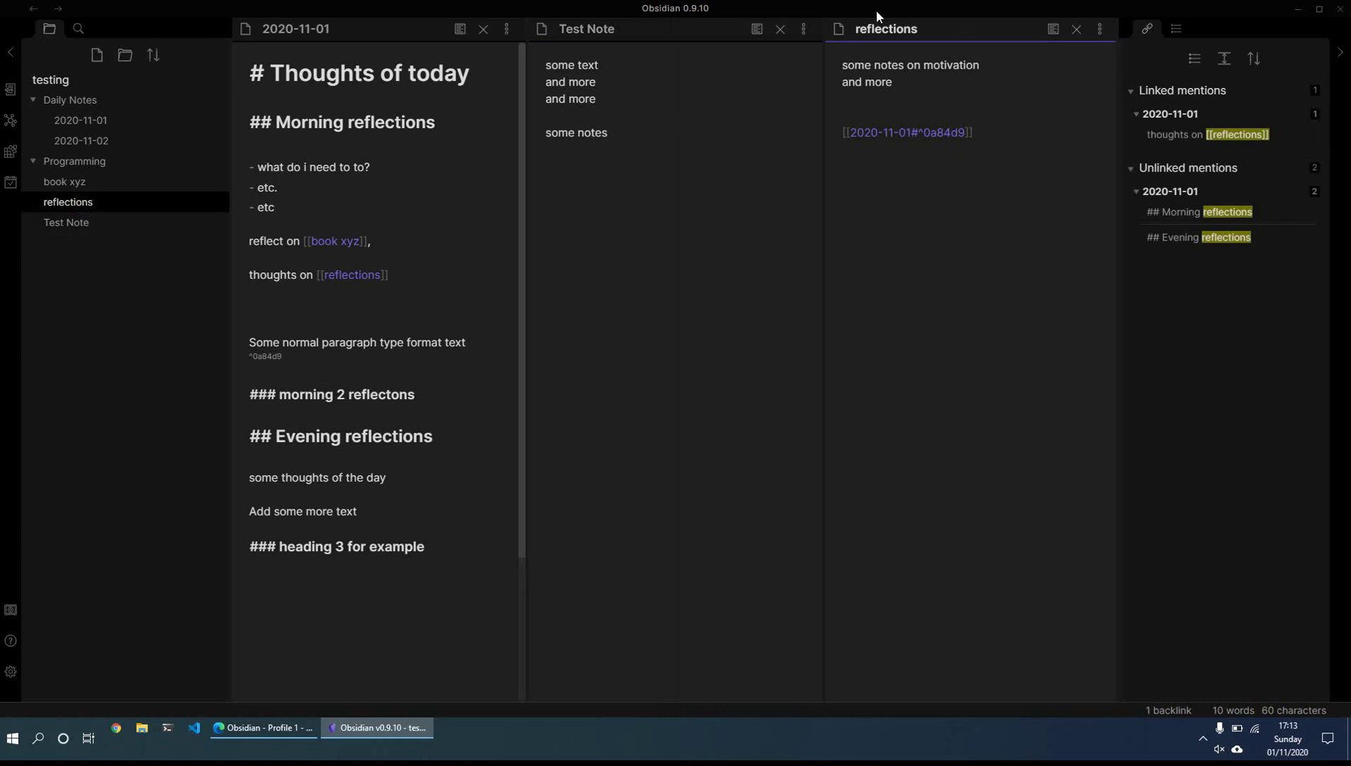
left_click_drag(839, 28, 636, 531)
left_click(614, 398)
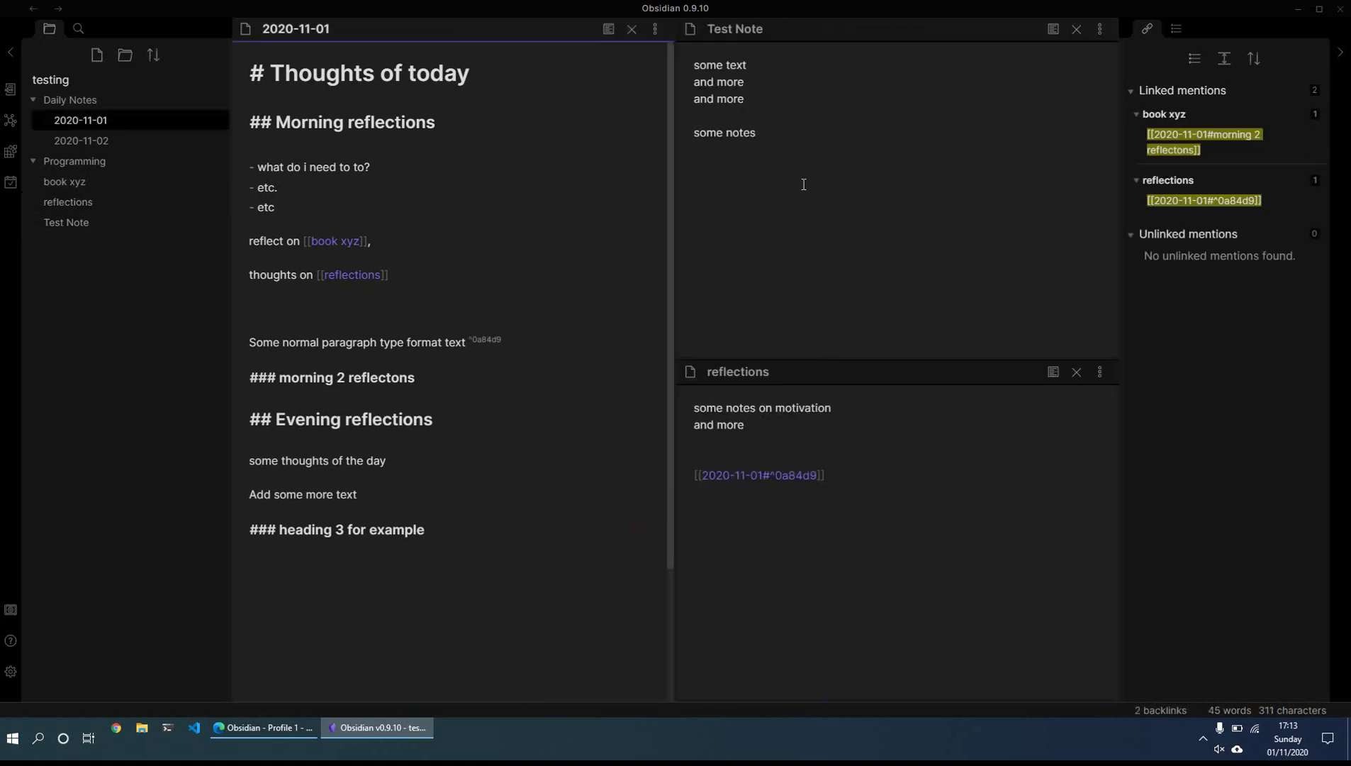